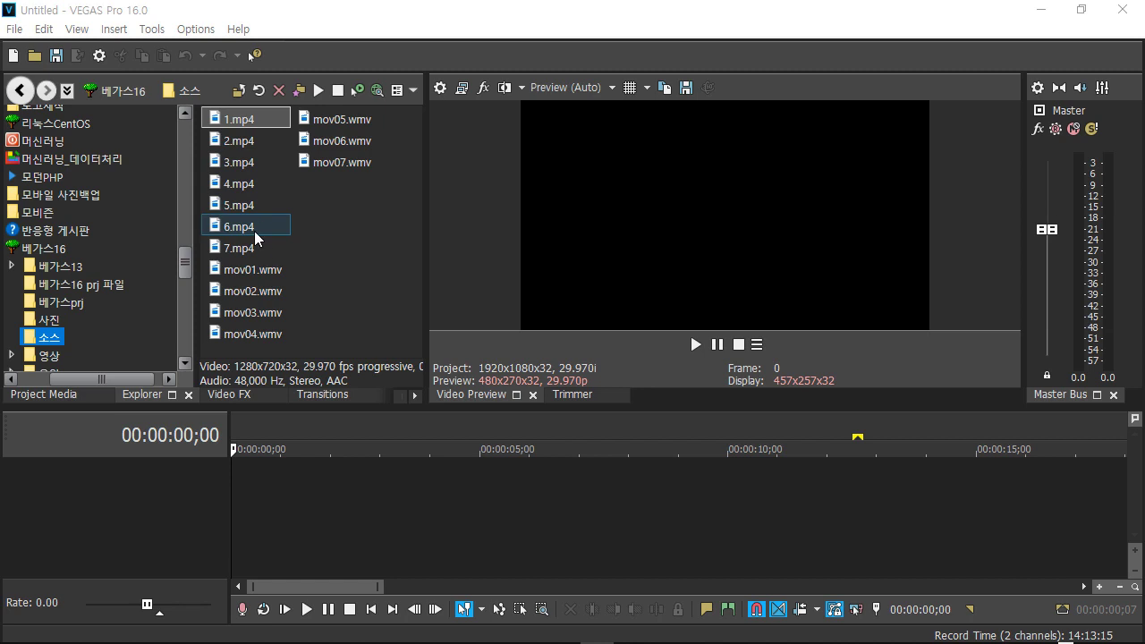
Step: Create a new project with the HDV 720-30p (1280x720, 29.970 fps) template to suit the source clips
click(239, 162)
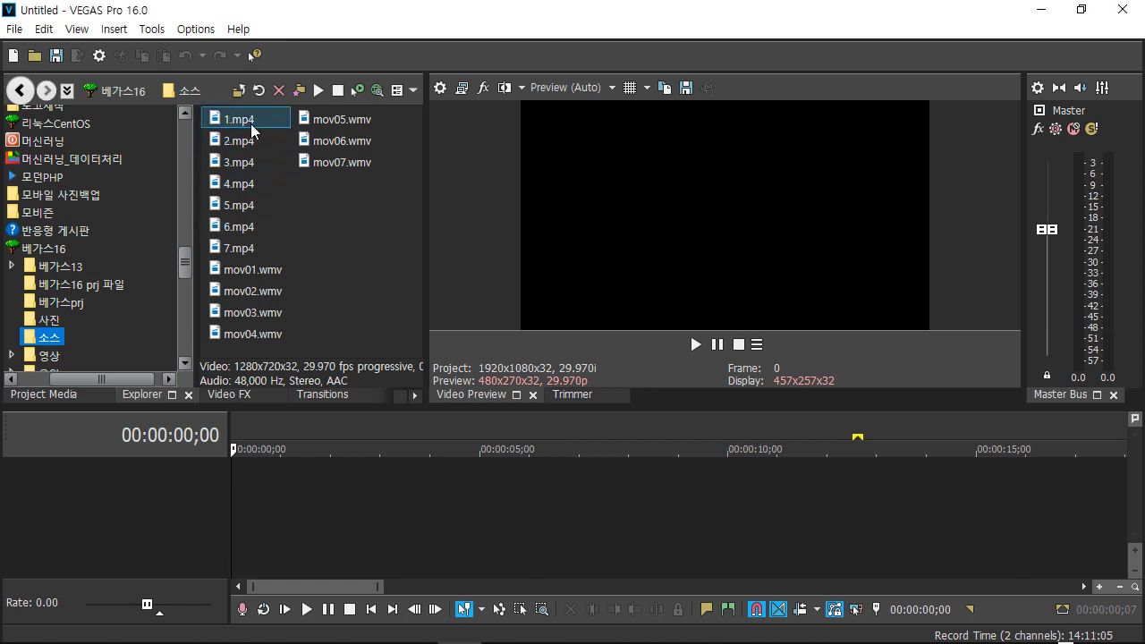
click(254, 205)
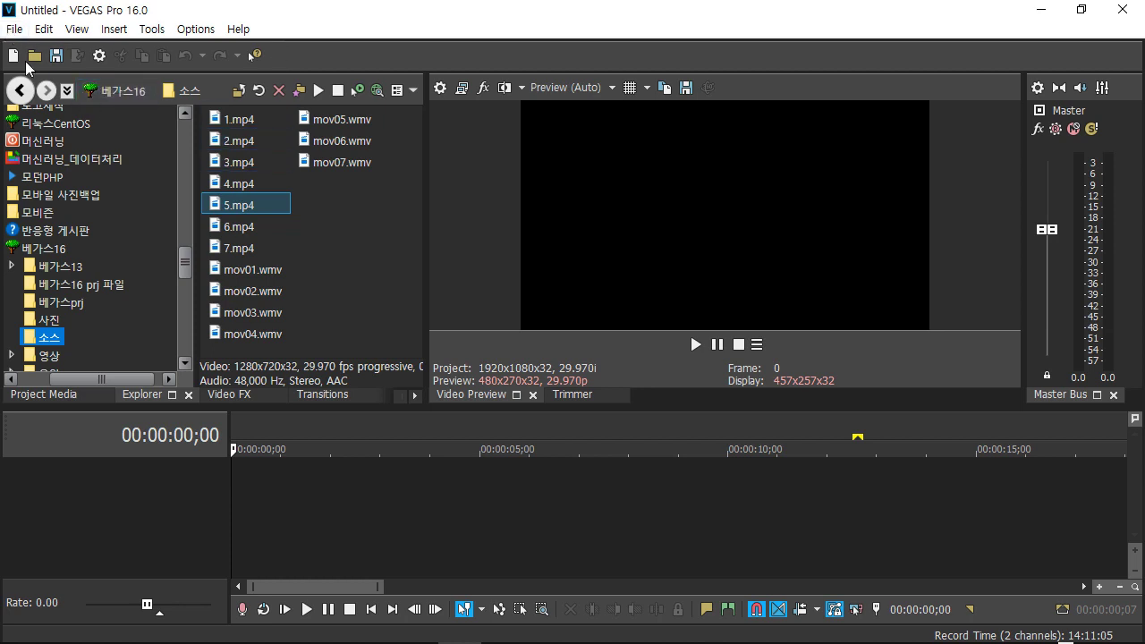
click(18, 29)
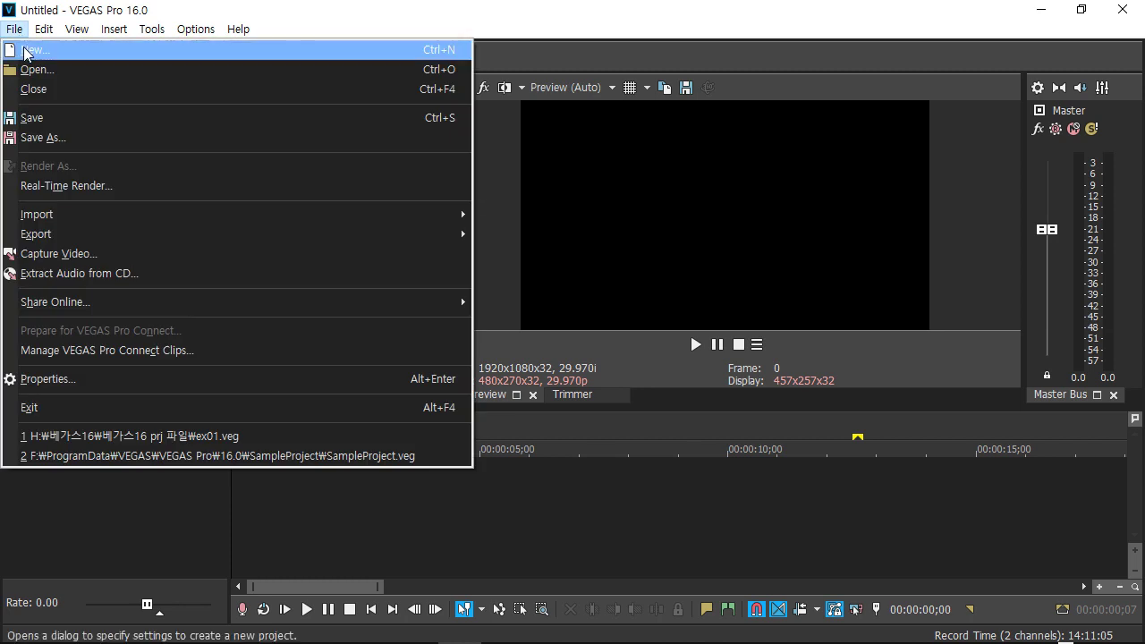
click(28, 51)
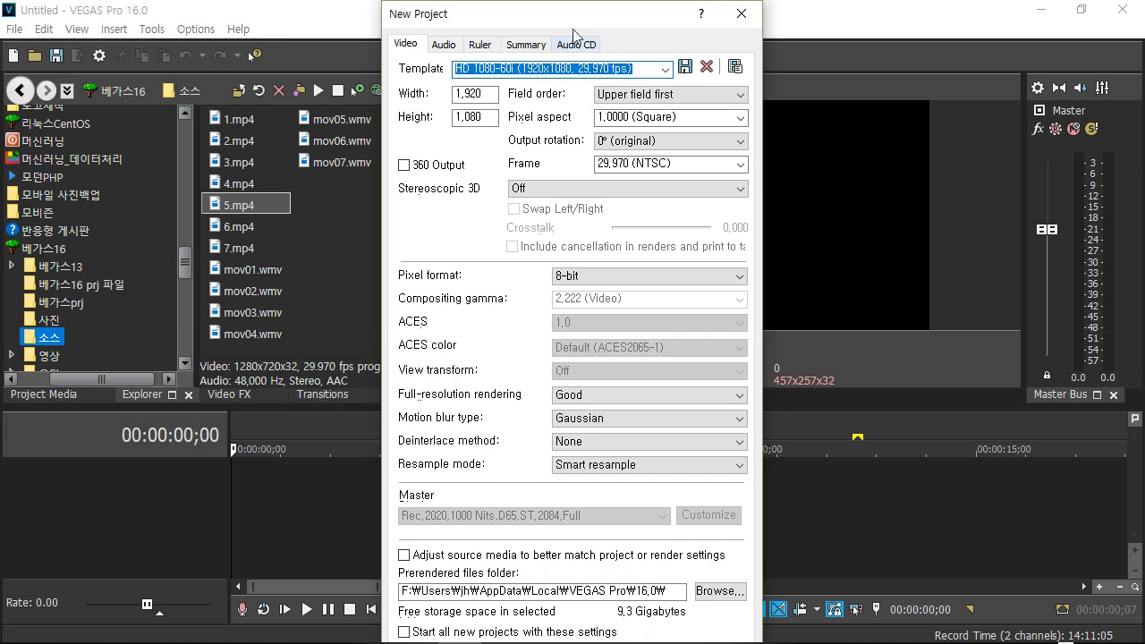
mouse_move(580, 22)
mouse_down()
mouse_move(578, 57)
mouse_move(594, 4)
mouse_move(590, 25)
mouse_up()
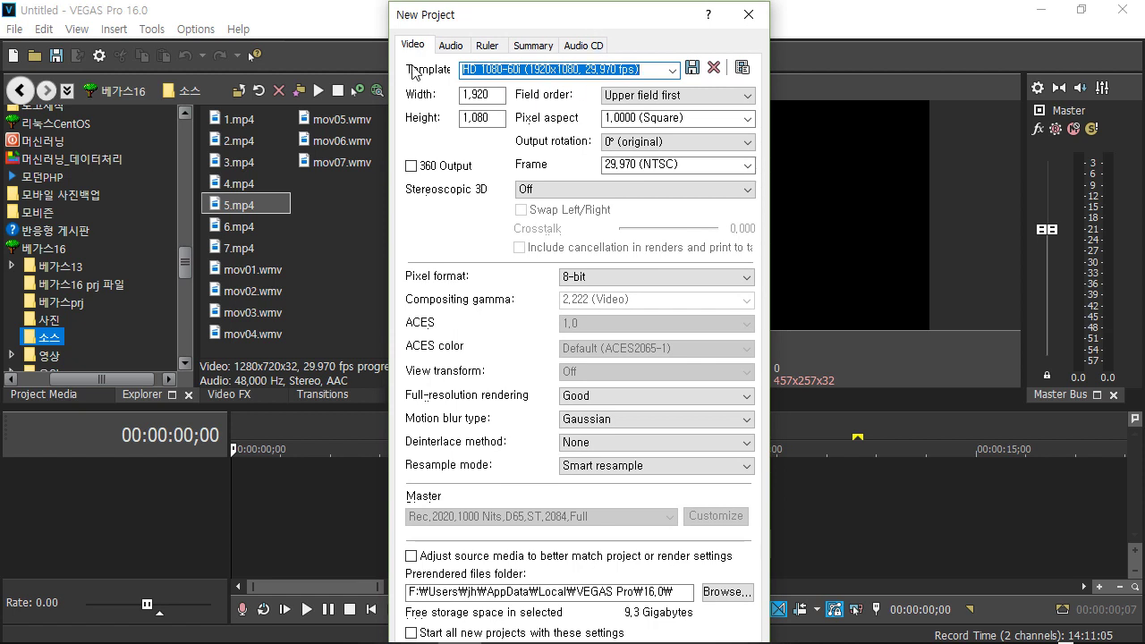
click(672, 70)
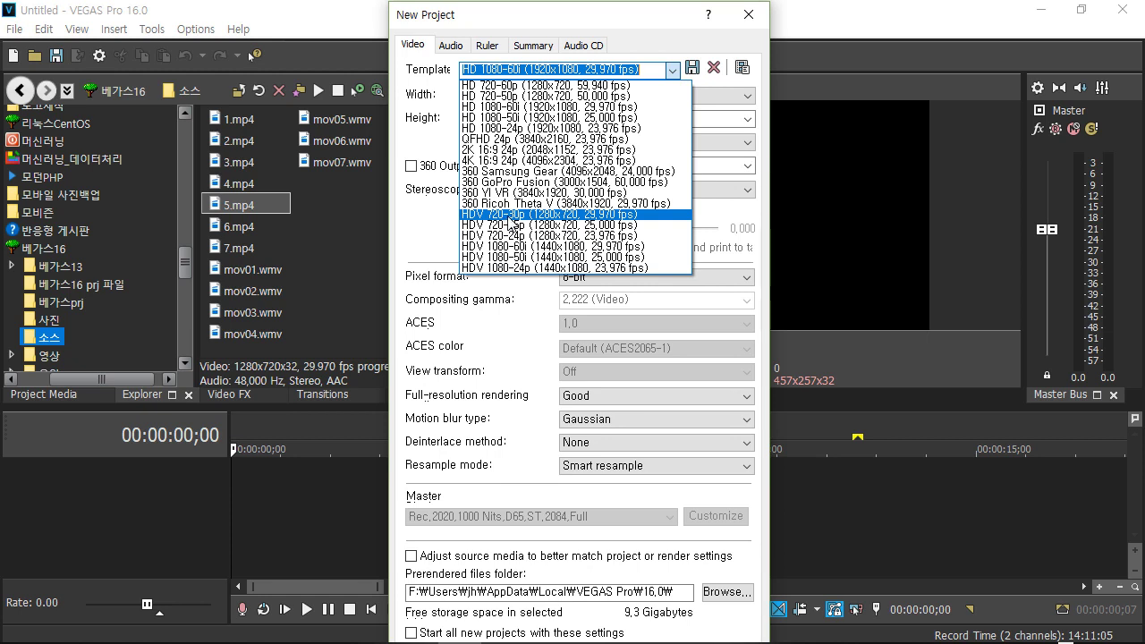
click(511, 217)
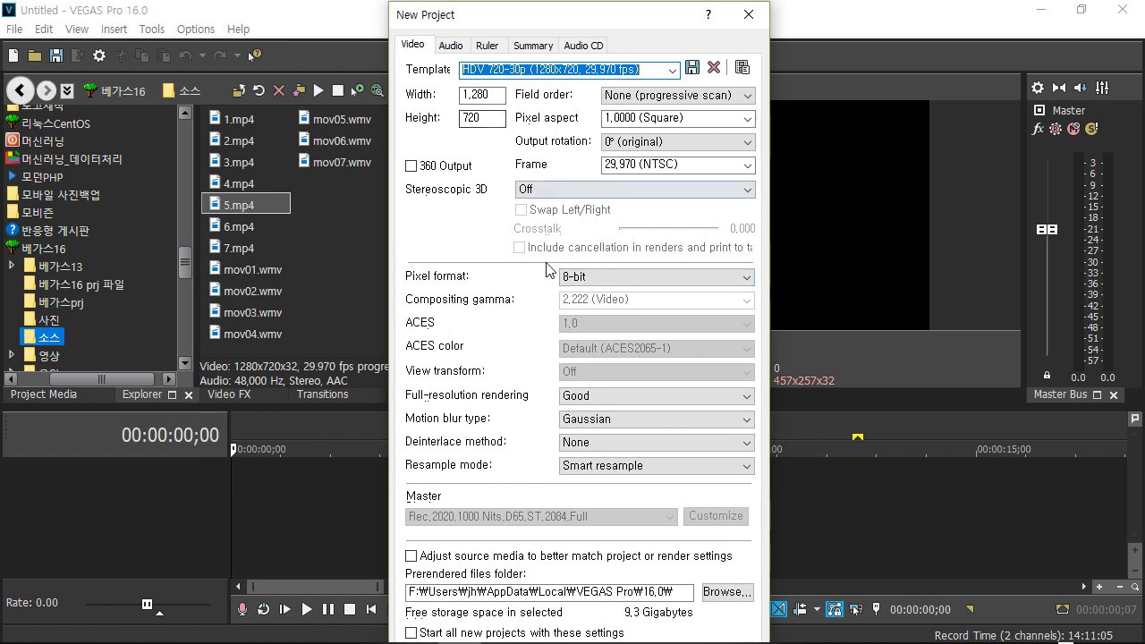
drag(629, 14, 633, 0)
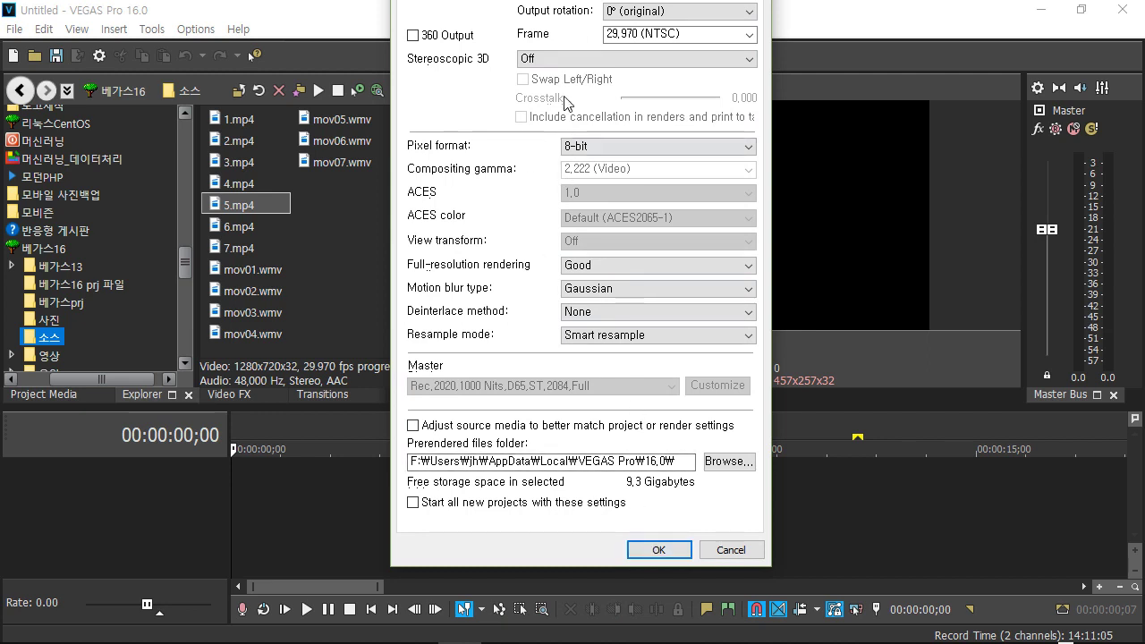
drag(574, 0, 592, 0)
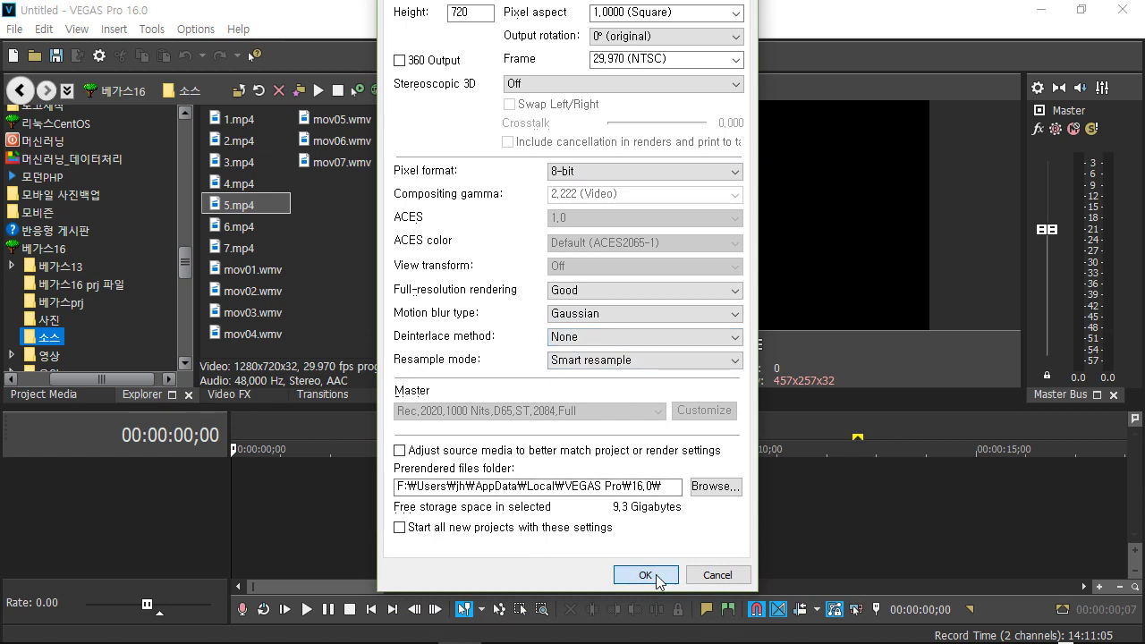
click(646, 575)
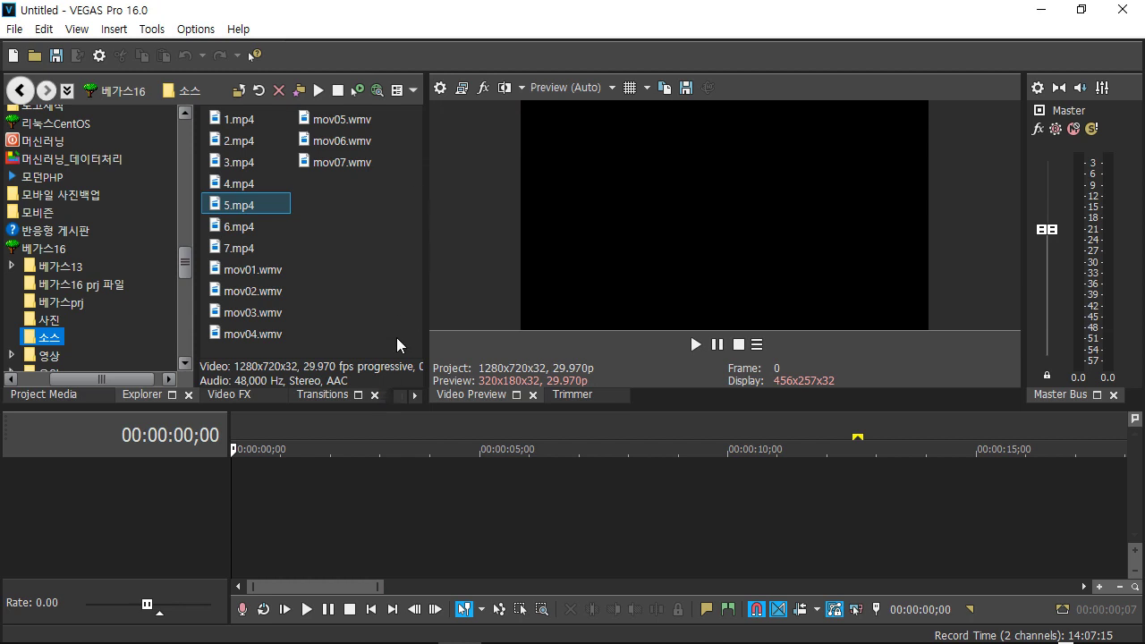
Step: Add 1.mp4 at the start of the timeline and accept matching the project video settings to this media
click(242, 121)
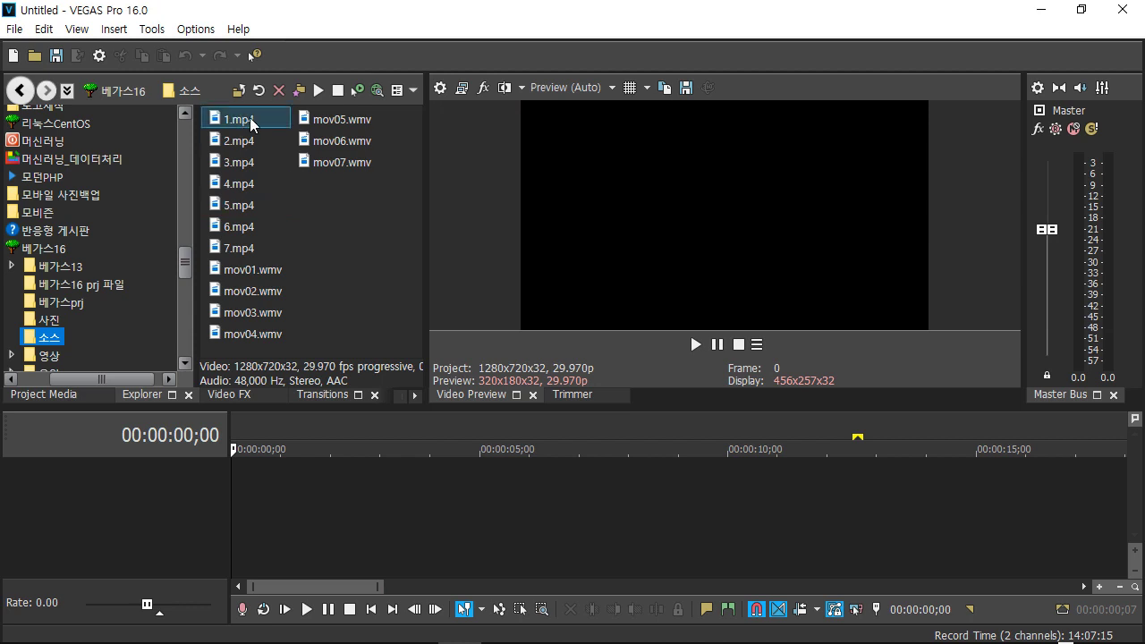
drag(253, 123, 216, 493)
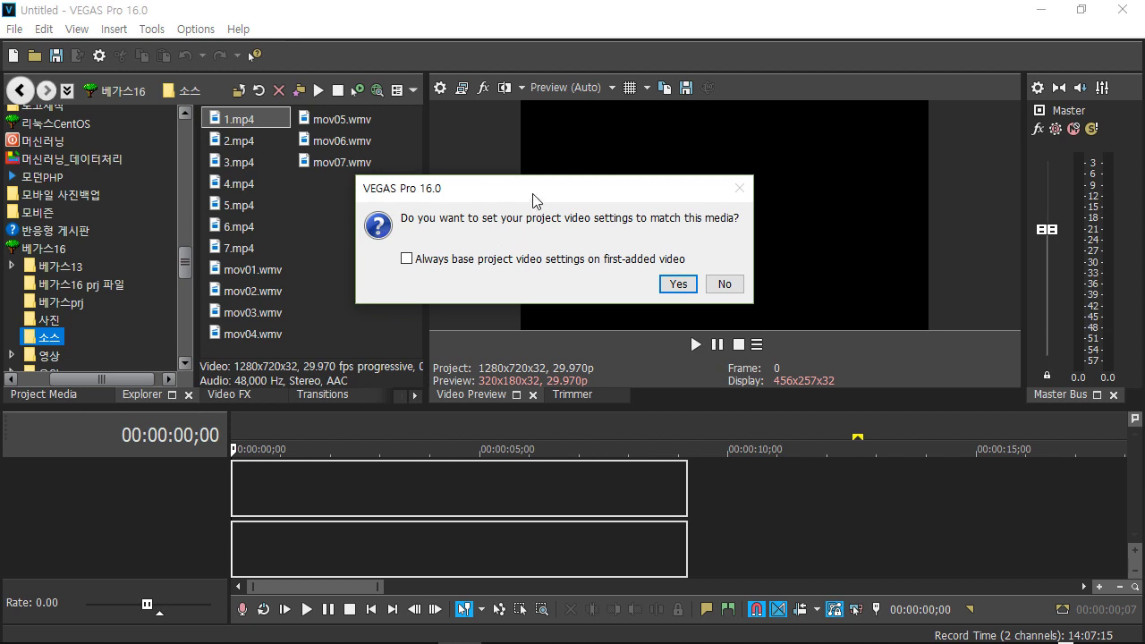
drag(534, 200, 557, 197)
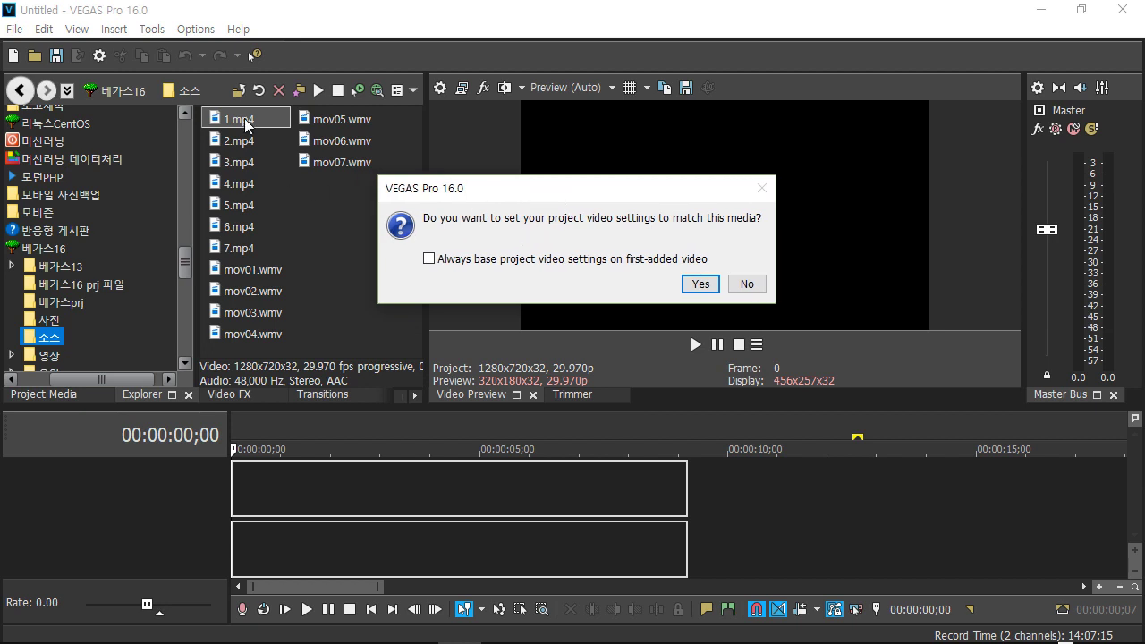
drag(521, 194, 490, 203)
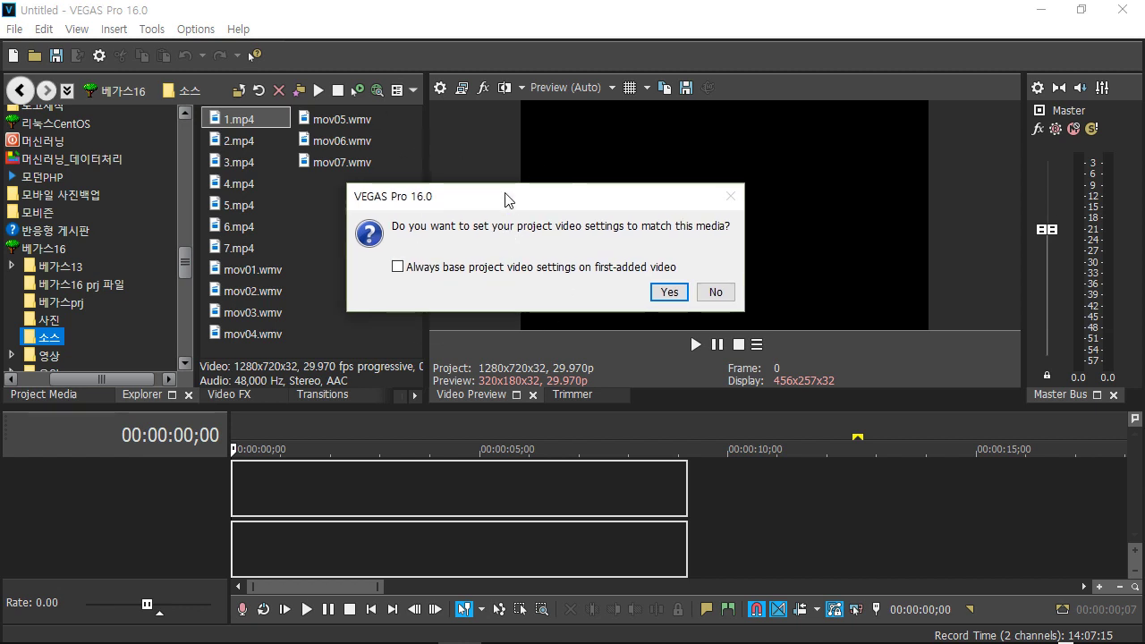
drag(507, 198, 538, 189)
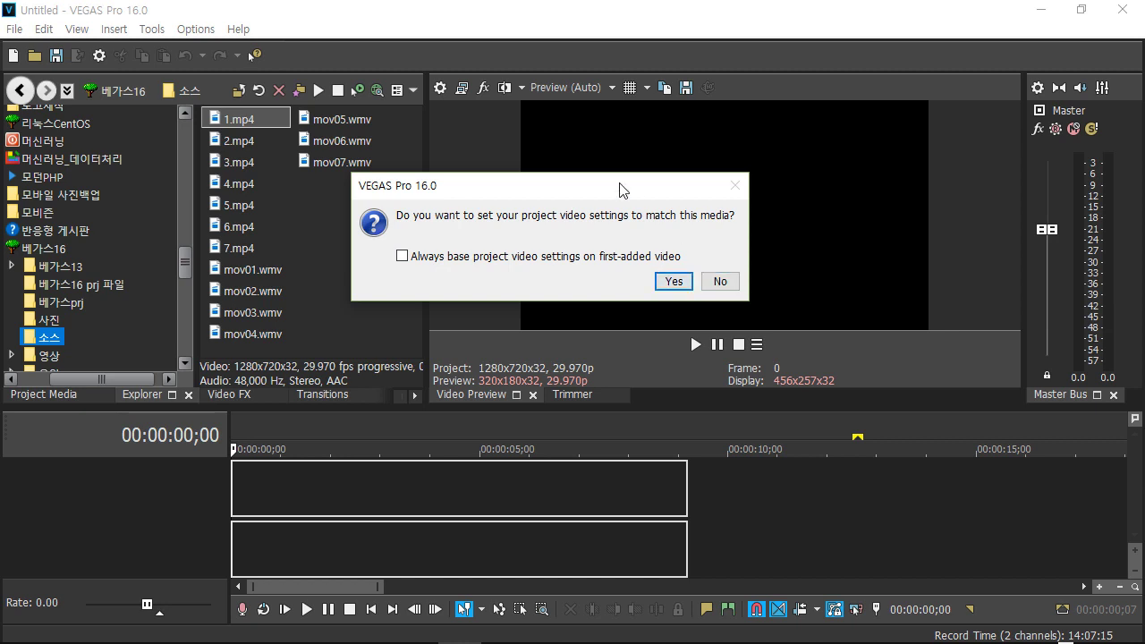
drag(622, 185, 589, 162)
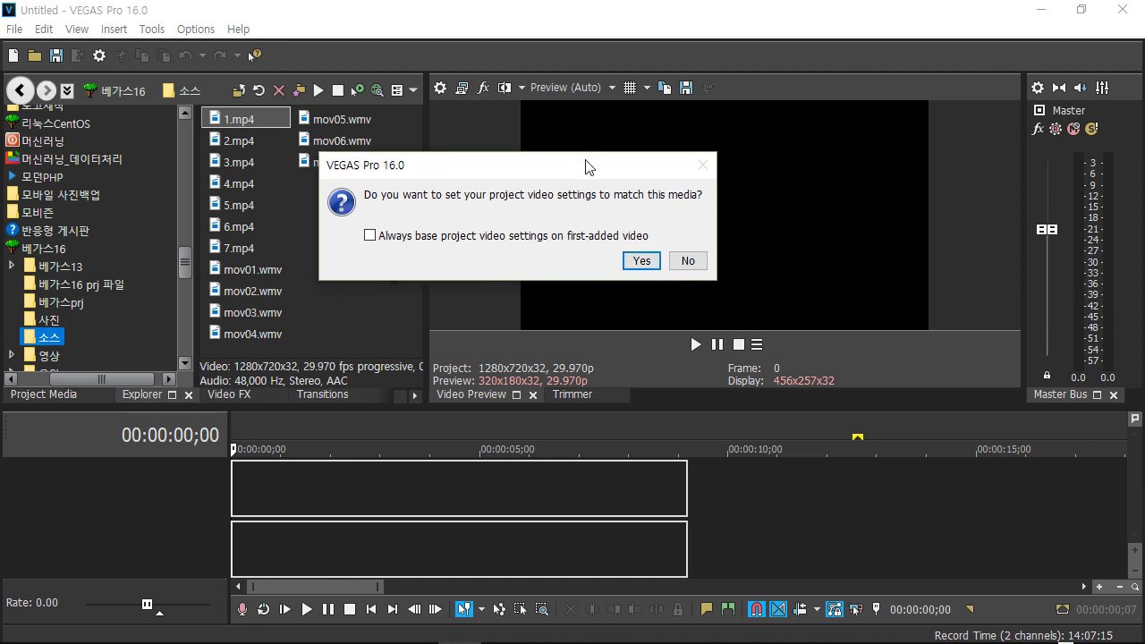
click(639, 259)
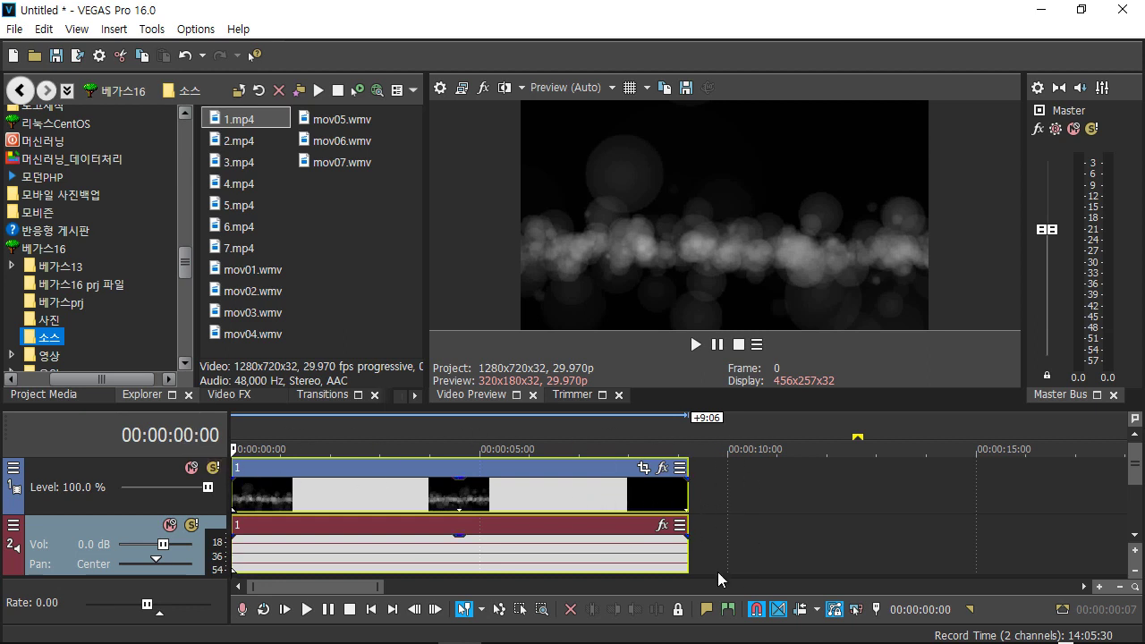
Step: Examine the video and audio track headers by selecting each track in turn, leaving names, level and volume unedited
click(78, 471)
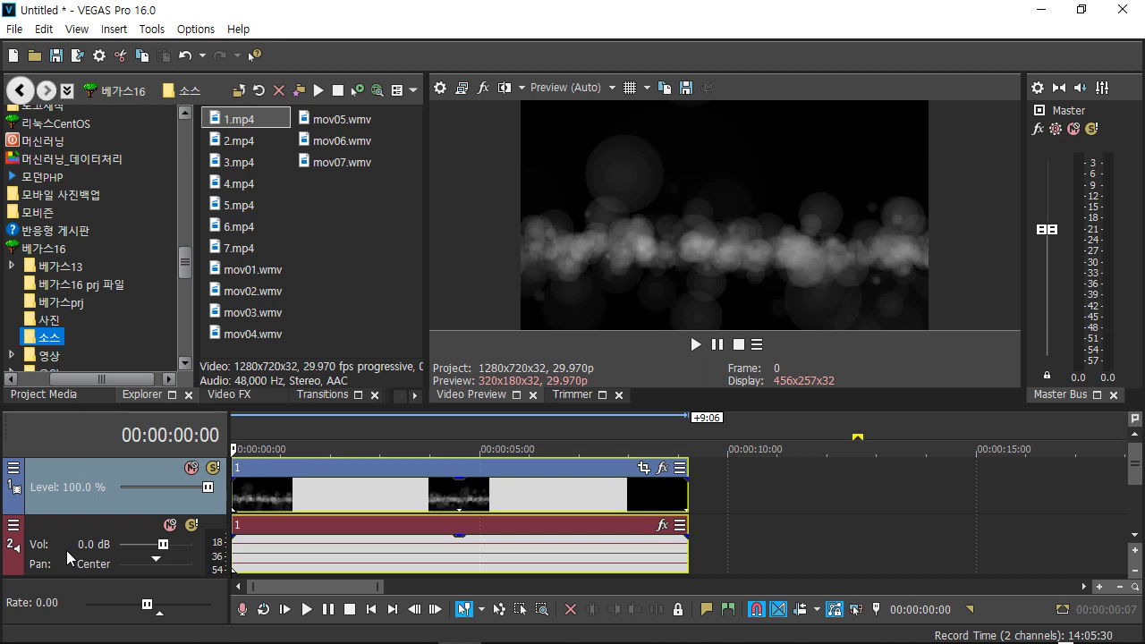
click(70, 546)
click(80, 475)
double_click(69, 549)
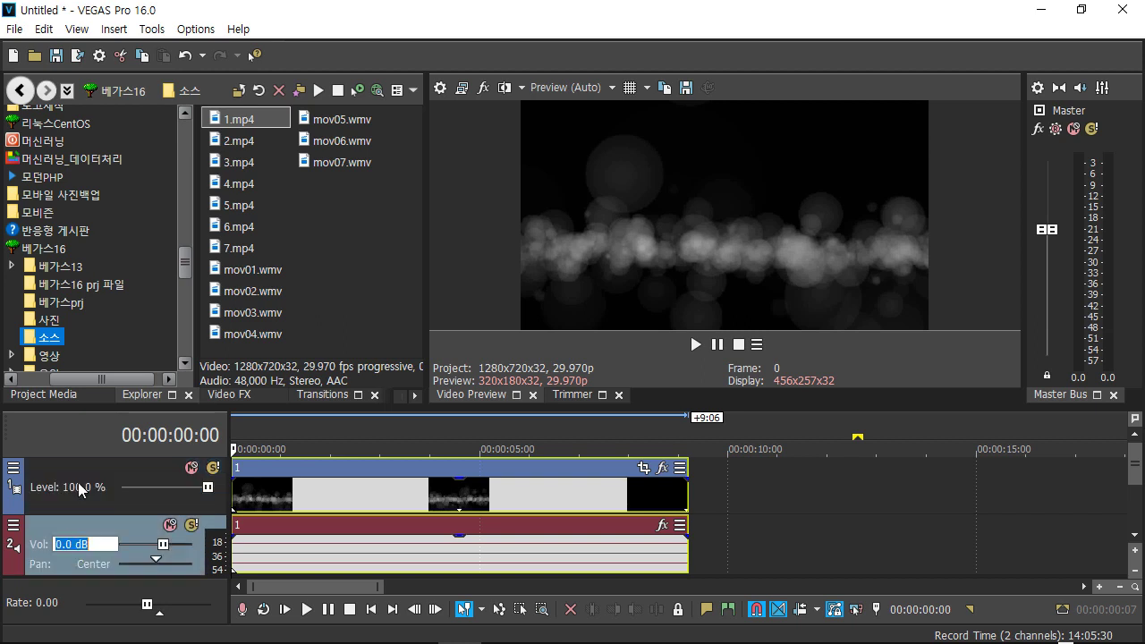
click(86, 473)
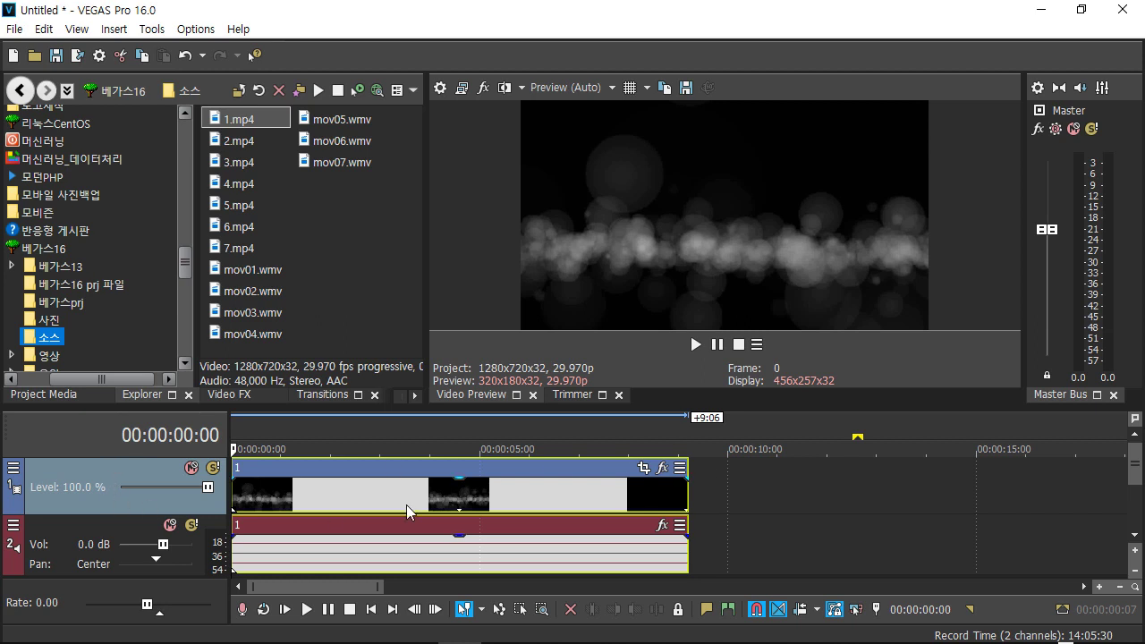
ctrl+click(63, 562)
ctrl+click(92, 470)
click(69, 567)
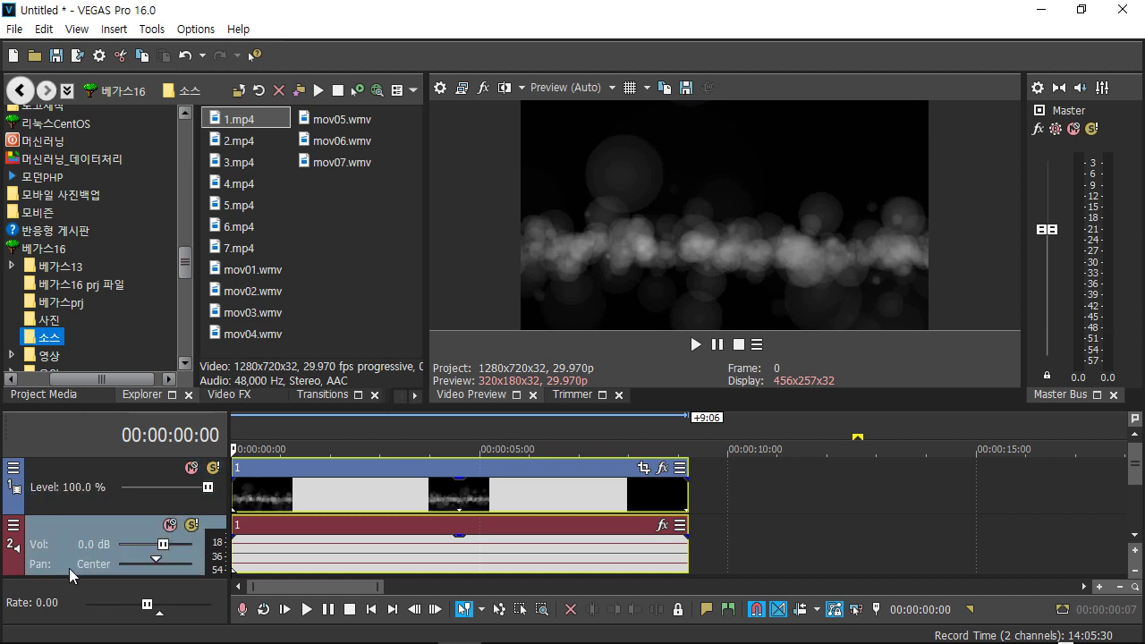
click(83, 468)
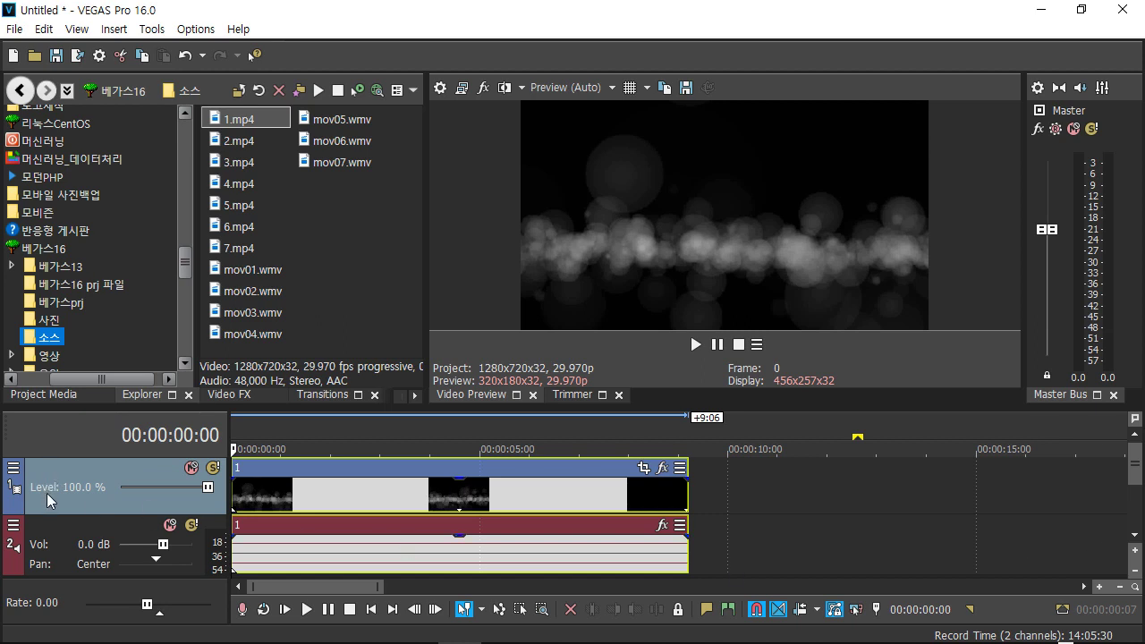
click(63, 529)
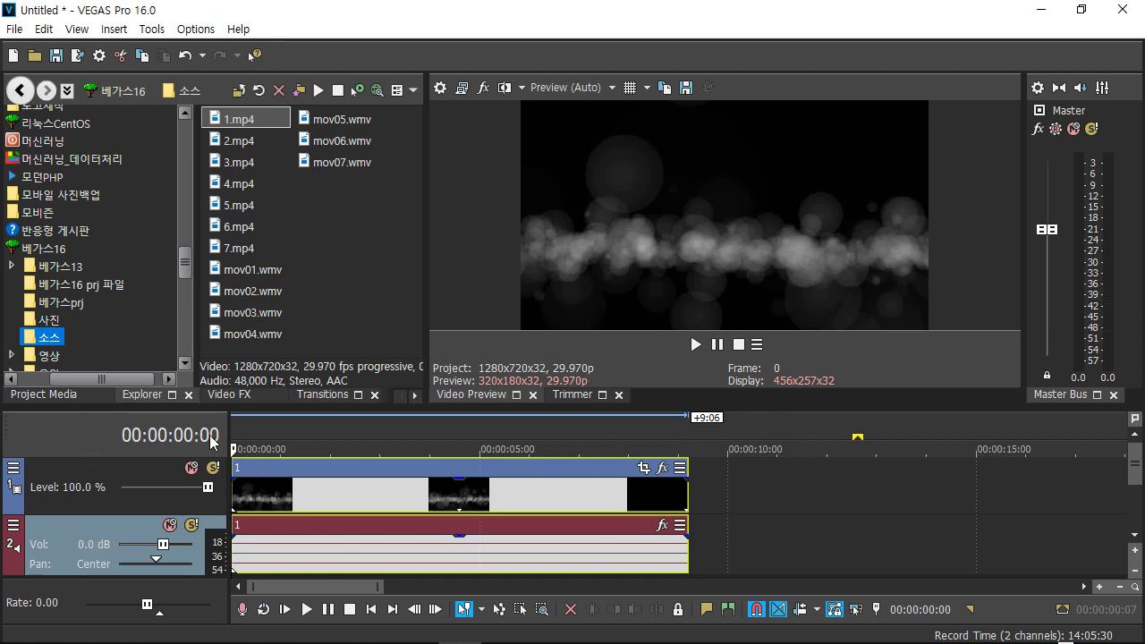
click(70, 478)
click(103, 555)
click(61, 472)
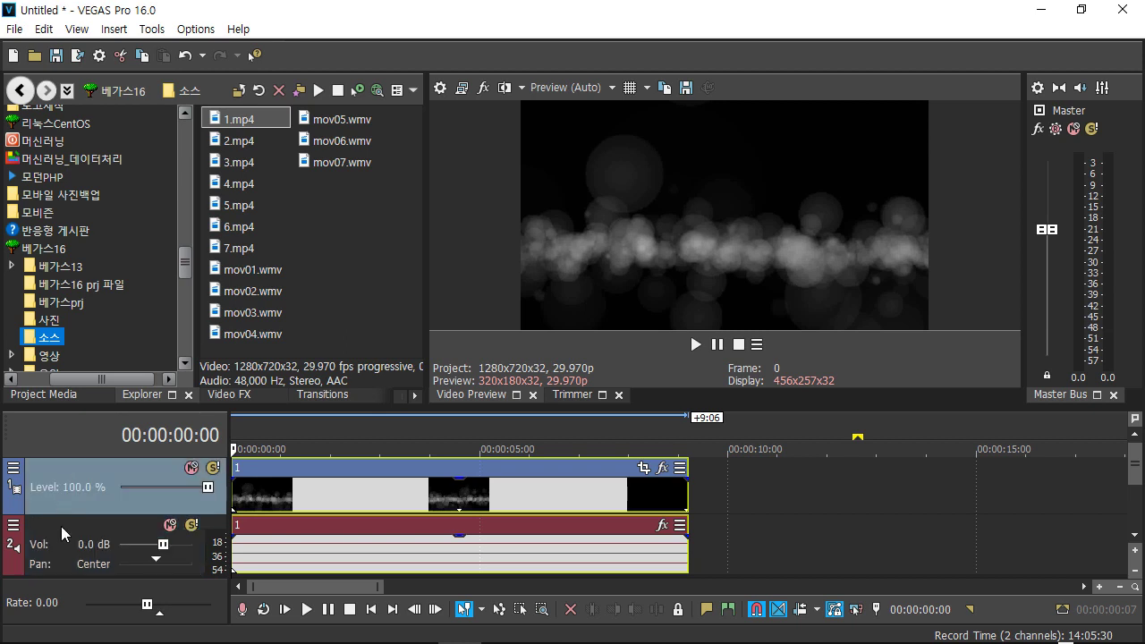
double_click(92, 474)
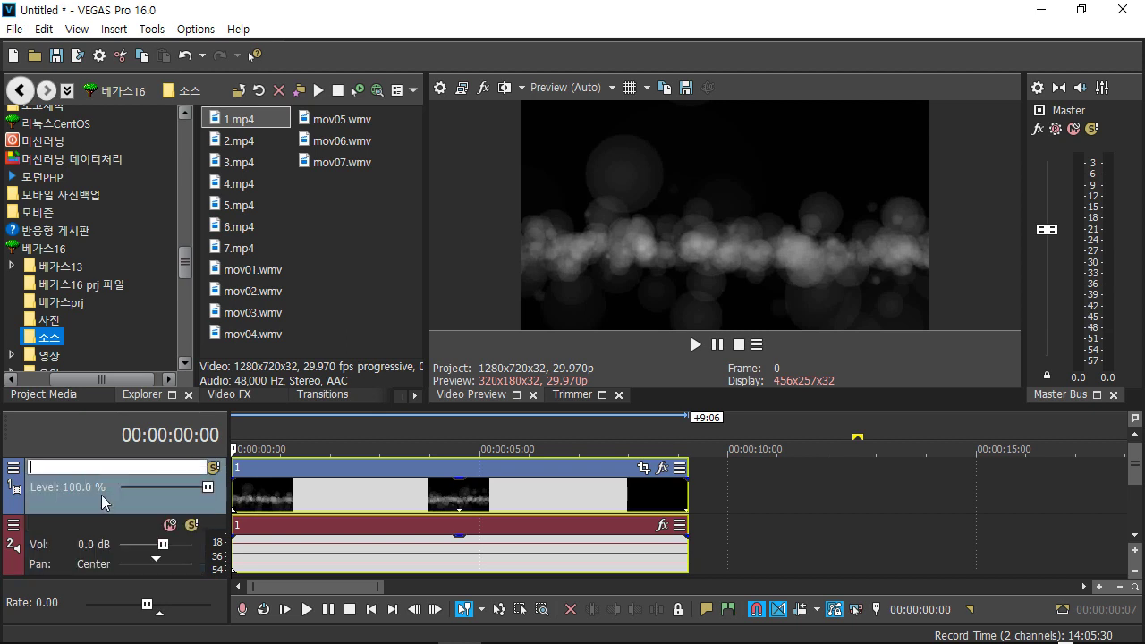
click(103, 500)
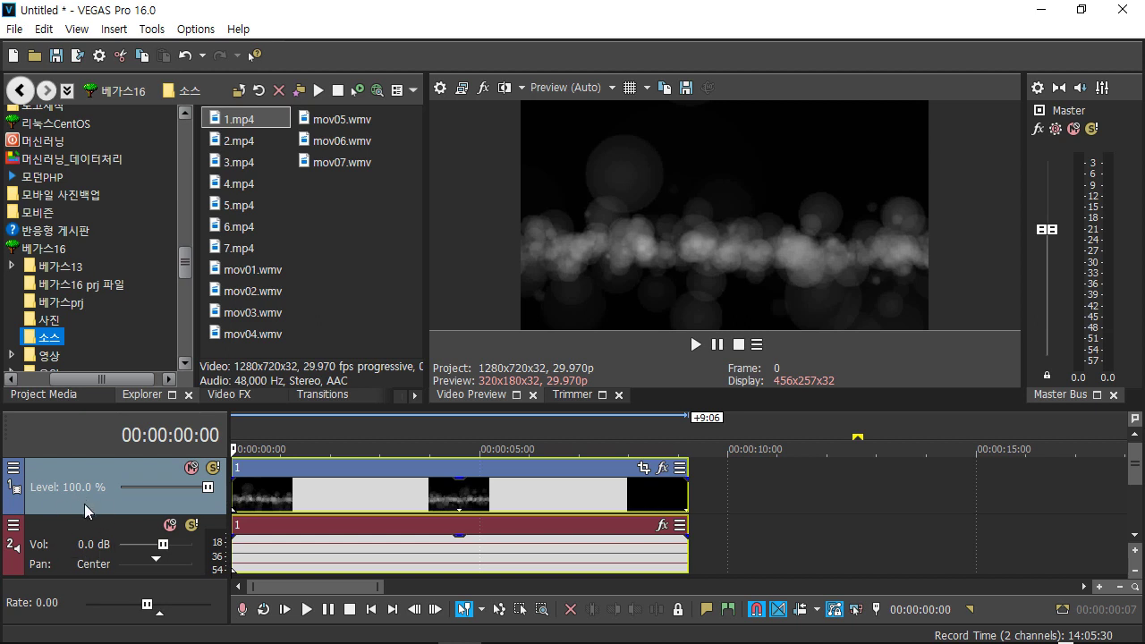
double_click(74, 496)
click(76, 533)
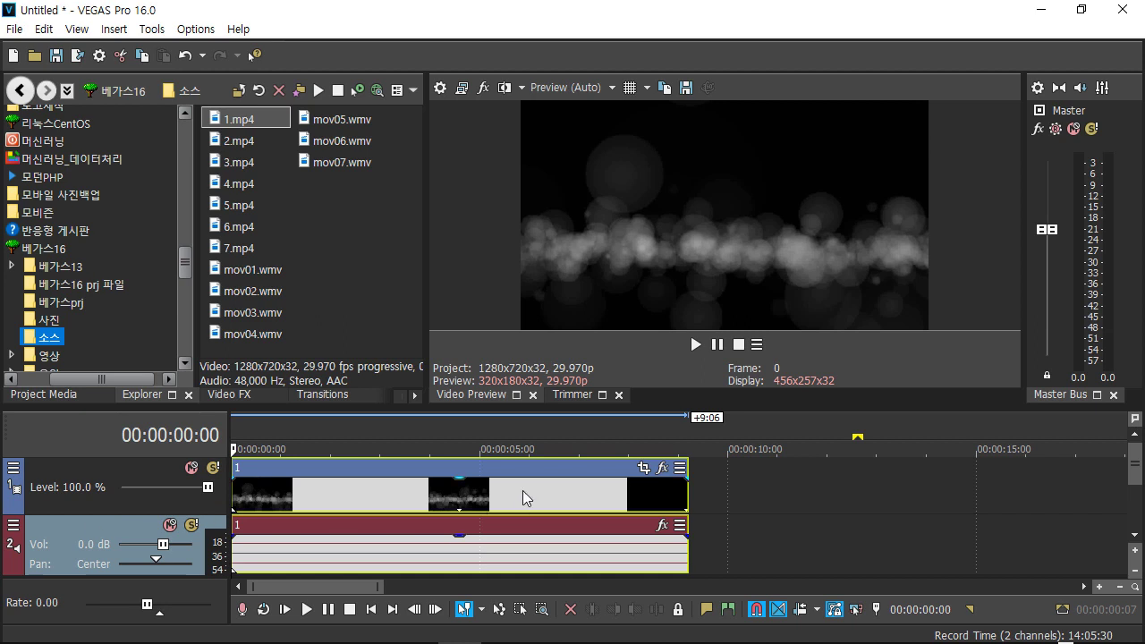
Step: Deselect the clip, return the playhead to the start of the timeline and play the clip
click(557, 472)
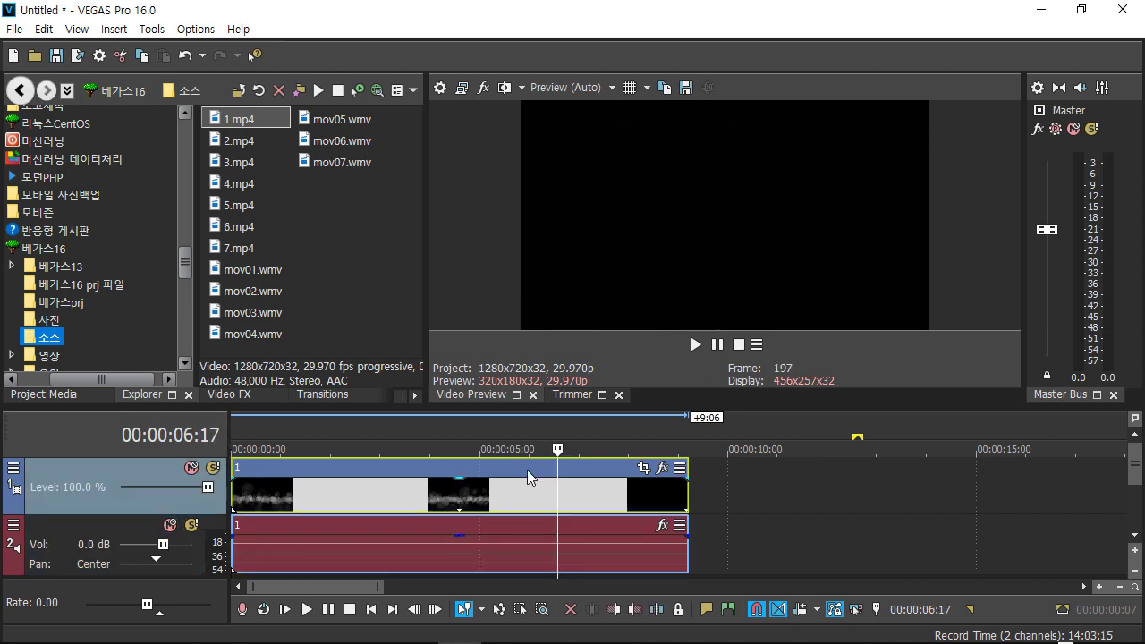
click(857, 481)
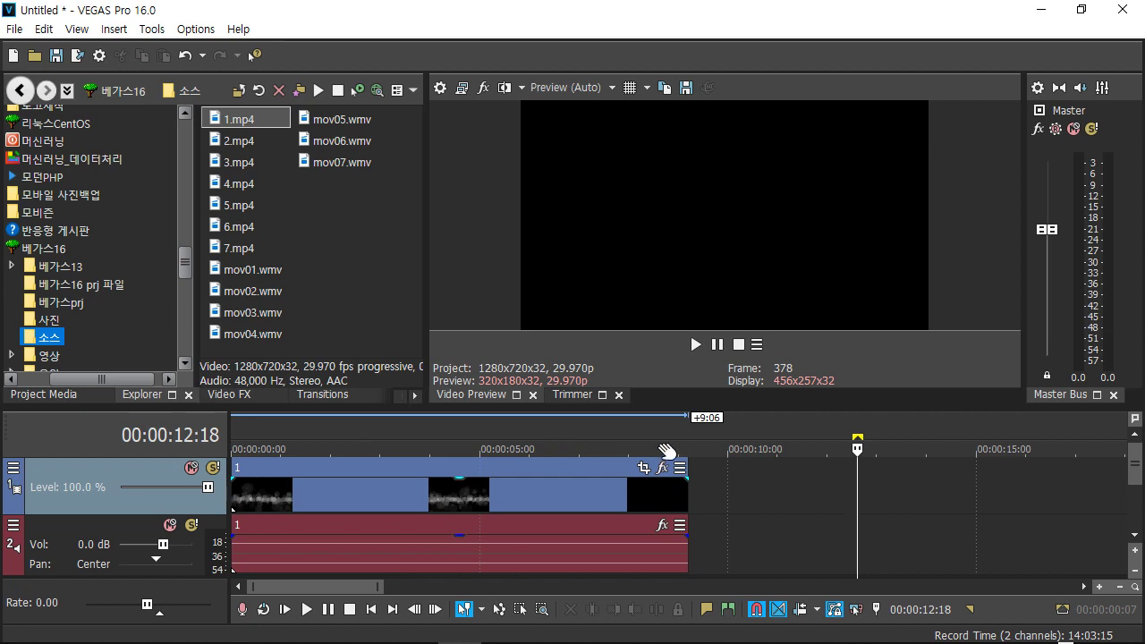
drag(856, 450, 234, 448)
key(space)
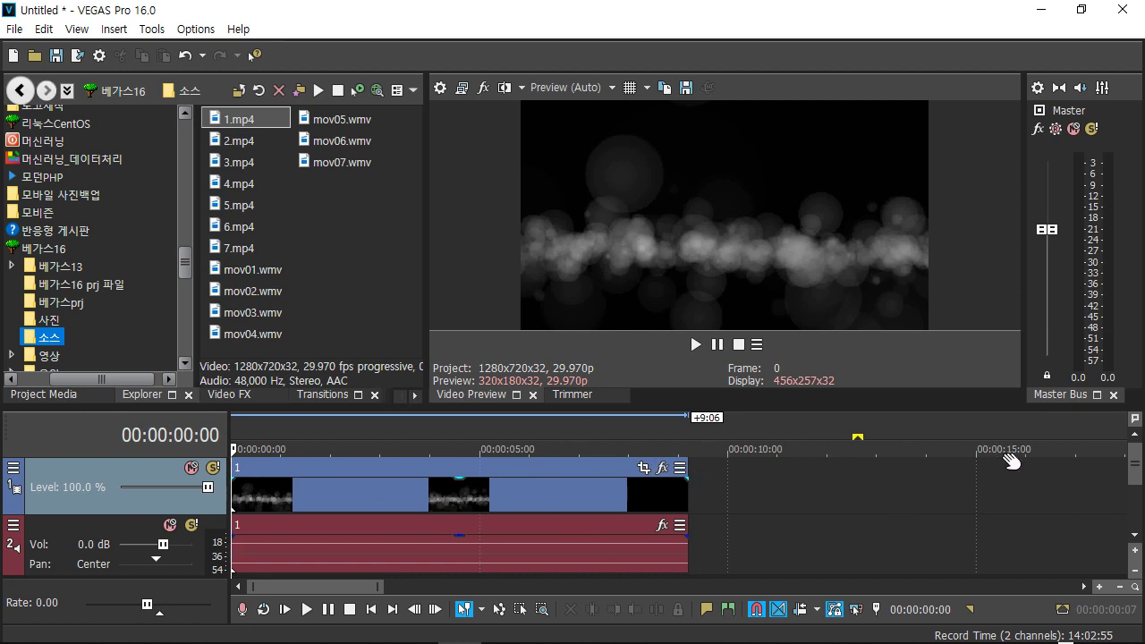
Step: Zoom the timeline's time scale in and out, finishing with the whole clip in view at two-second ruler divisions
click(1099, 585)
click(1099, 583)
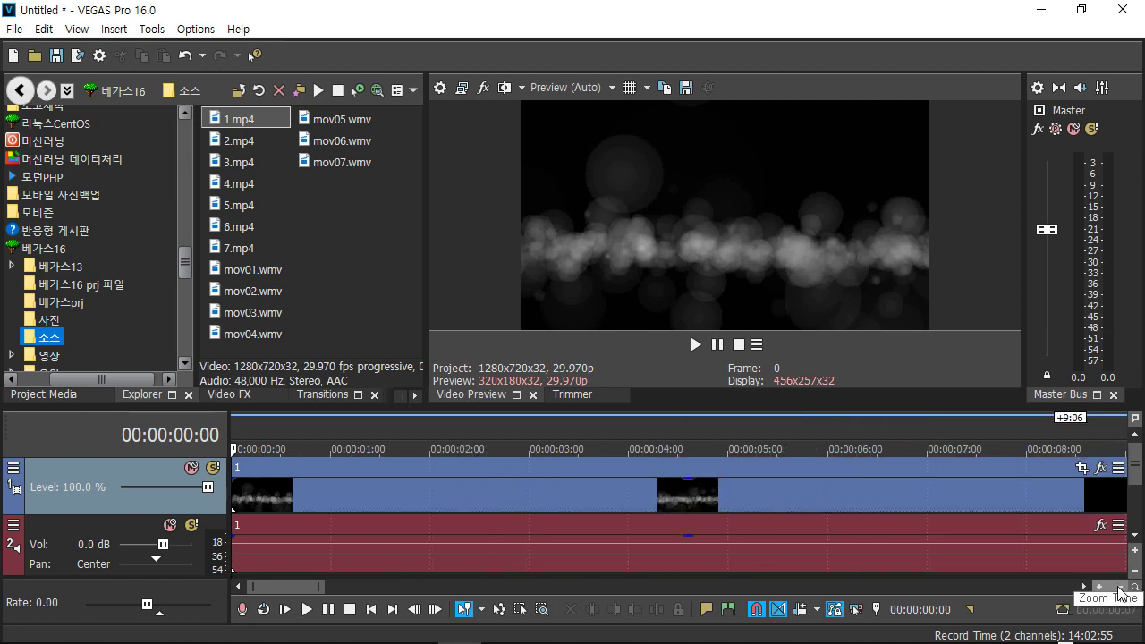
click(1120, 587)
click(1120, 587)
click(1119, 587)
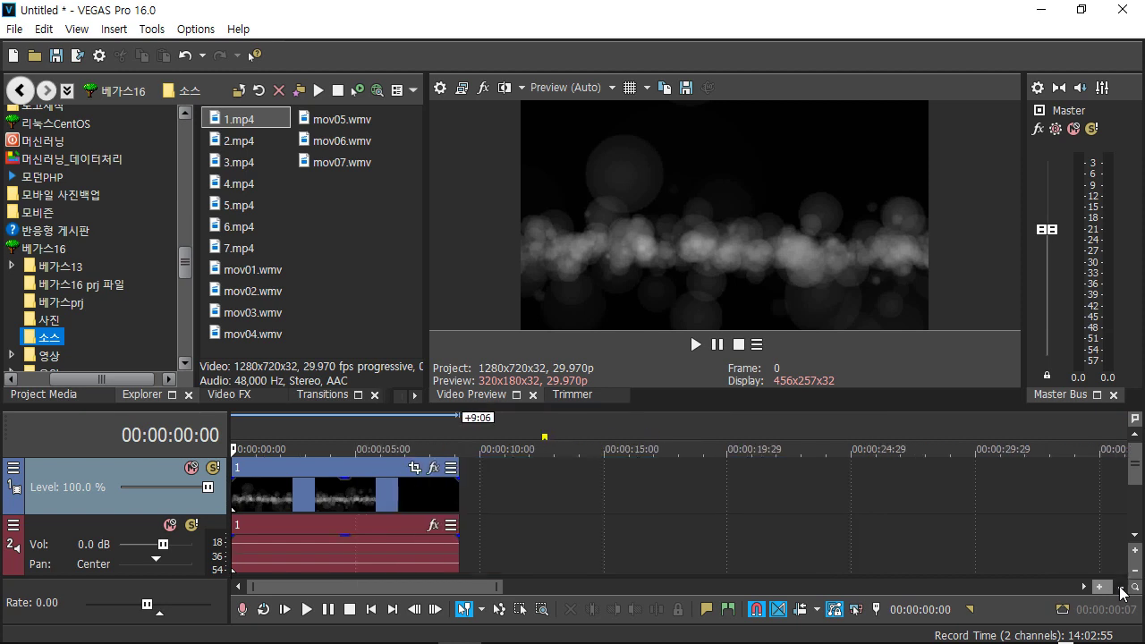
click(1120, 586)
click(1120, 587)
click(1120, 587)
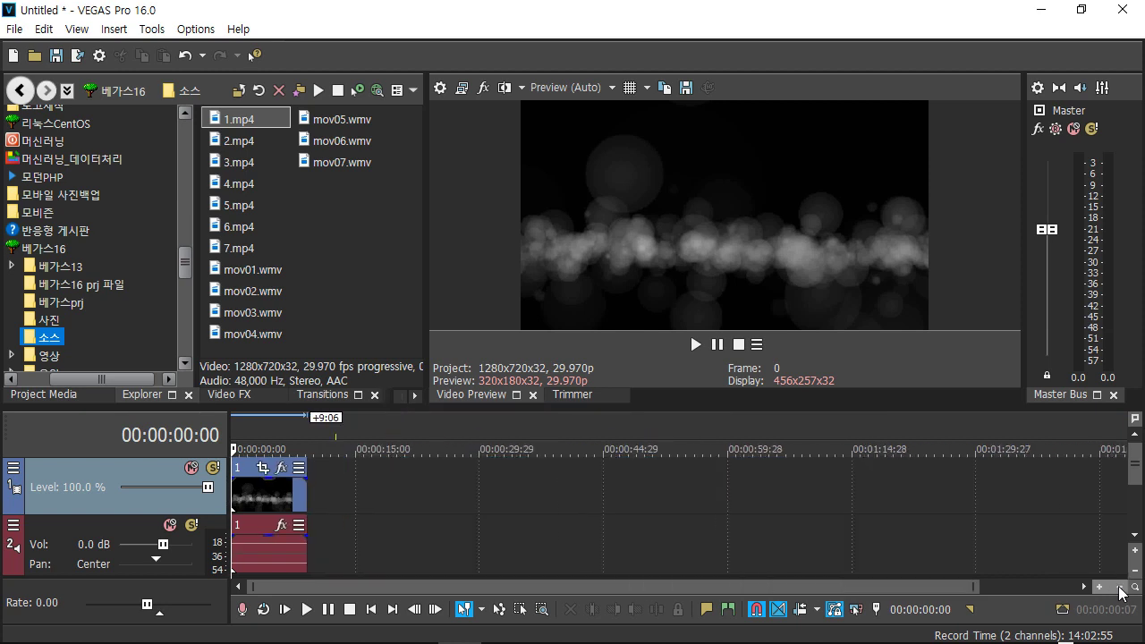
click(1101, 584)
click(1101, 583)
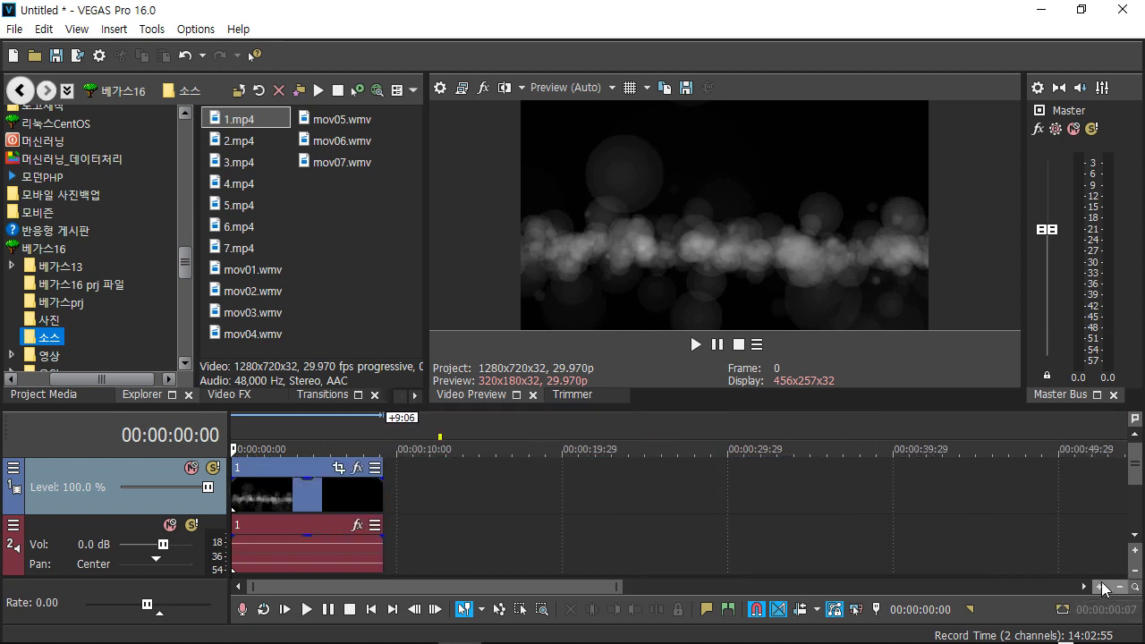
click(1101, 581)
click(1101, 582)
click(1101, 581)
click(1101, 582)
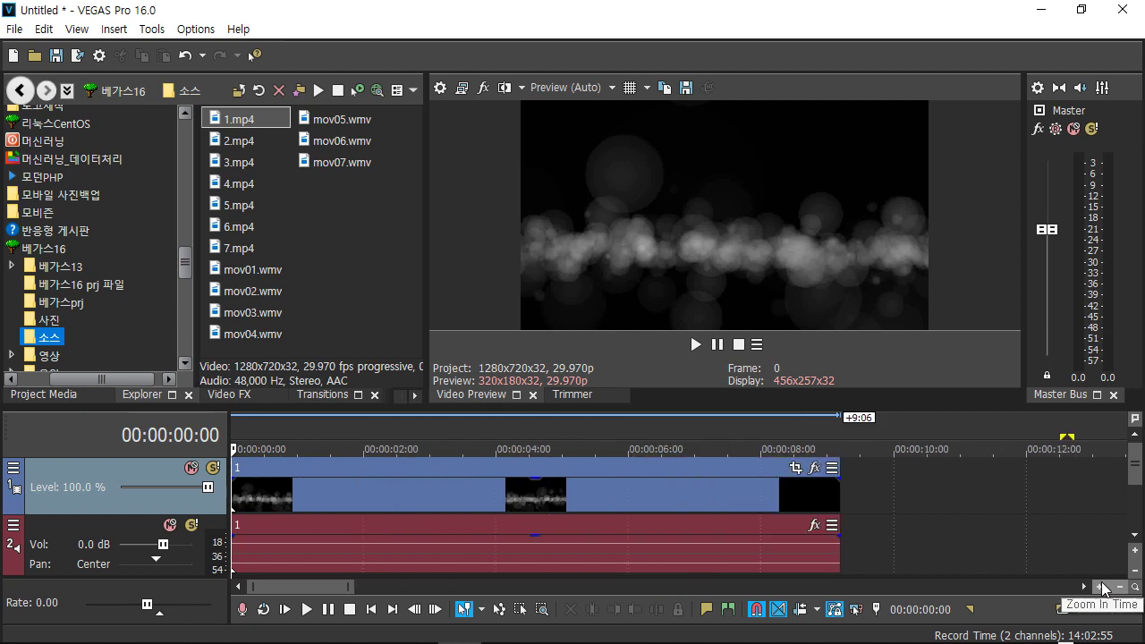
Step: Compare closer and wider time zoom levels of the clip, ending at two-second ruler divisions with the whole clip visible
click(1101, 583)
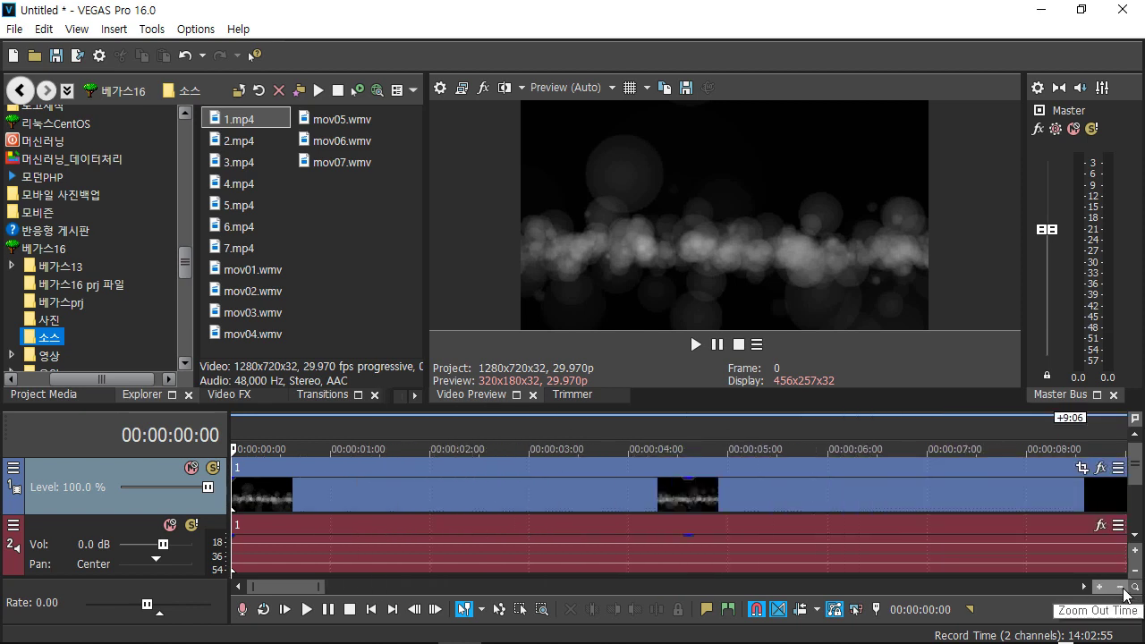
click(1120, 588)
click(1120, 589)
click(1096, 586)
click(1097, 587)
click(1119, 588)
click(1119, 589)
click(1098, 587)
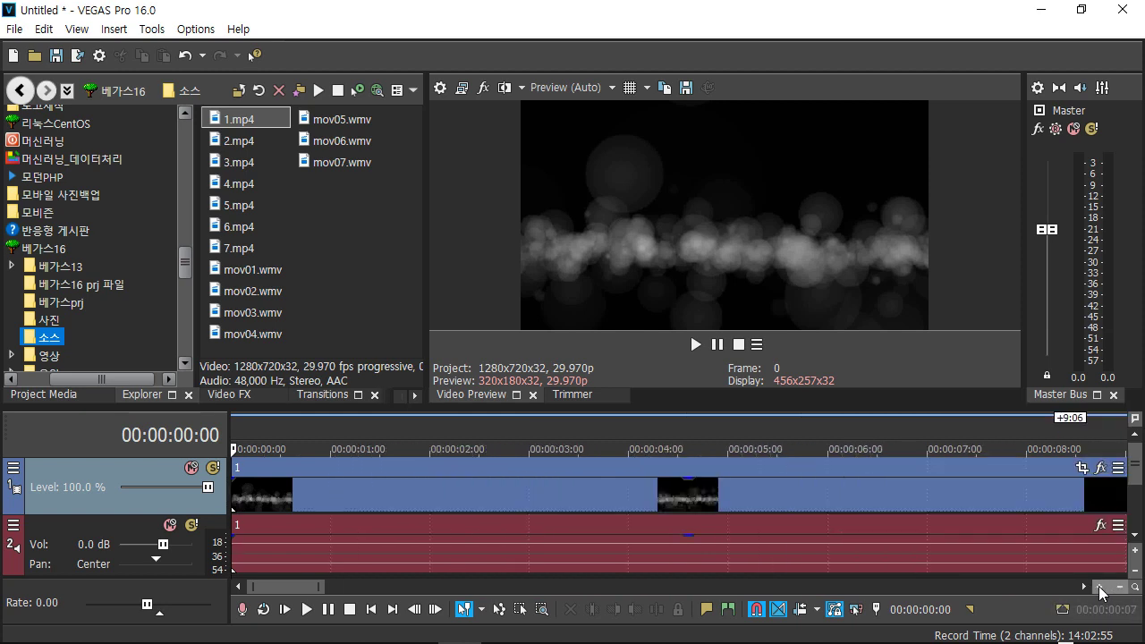
click(1098, 587)
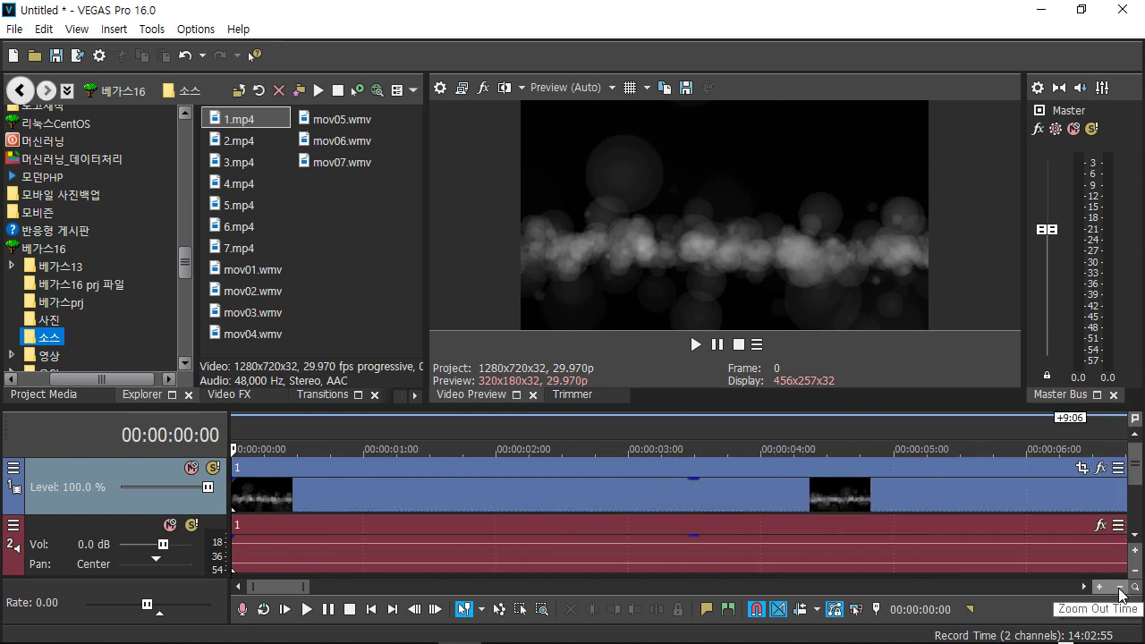
click(1120, 588)
click(1120, 588)
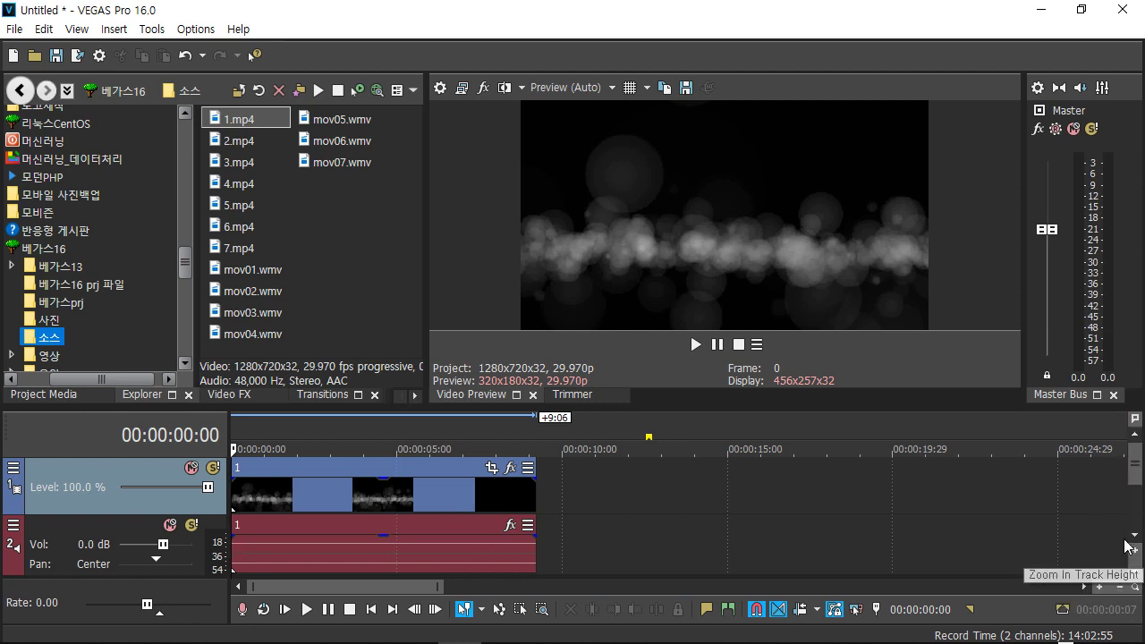
click(1100, 584)
click(1100, 585)
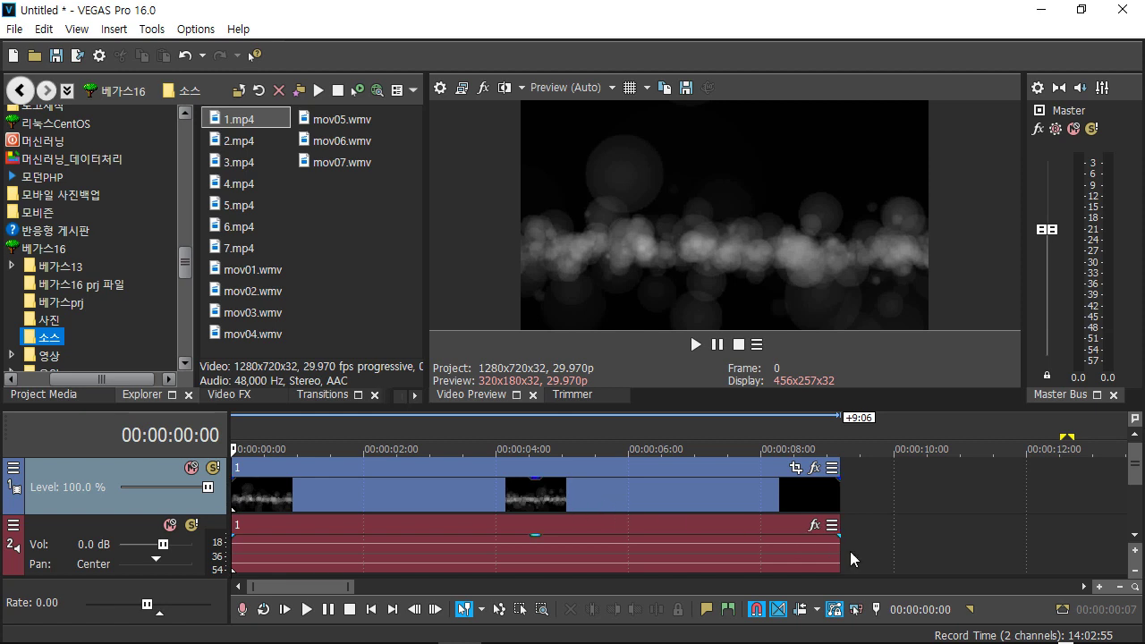
Step: Increase the display height of the video and audio tracks by several zoom increments
click(1134, 554)
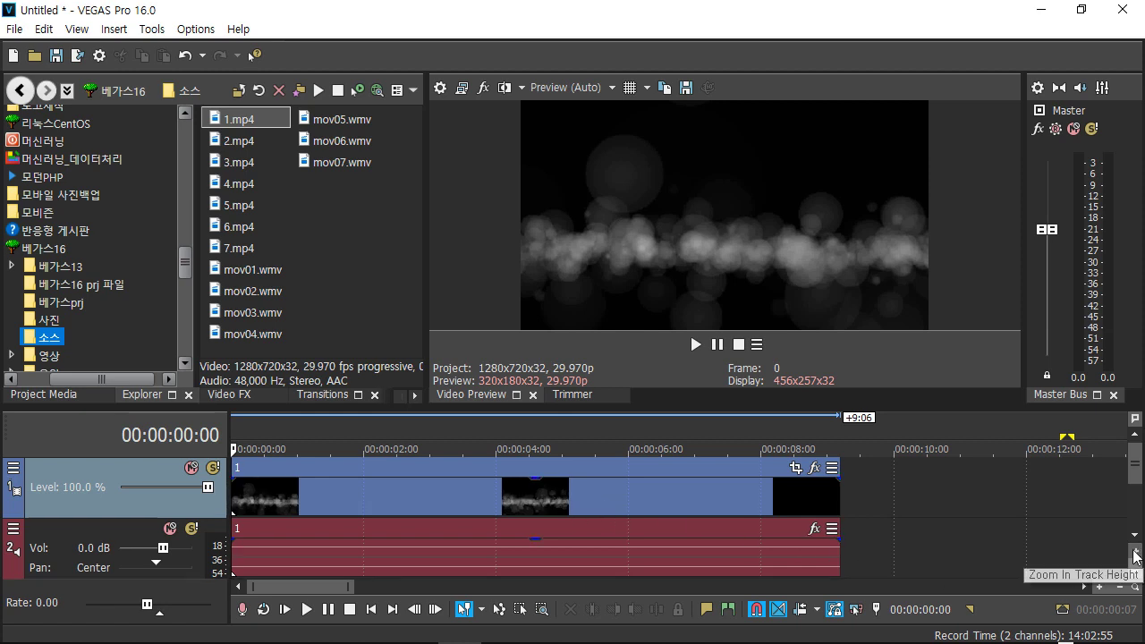
click(1134, 554)
click(1134, 555)
click(1134, 554)
click(1134, 555)
click(1134, 554)
Step: Reduce the display height of both tracks until the audio track header shrinks to a single row of controls
click(1134, 576)
click(1134, 576)
click(1134, 576)
click(1134, 576)
click(1134, 576)
click(1134, 576)
click(1134, 576)
click(1134, 576)
click(1134, 576)
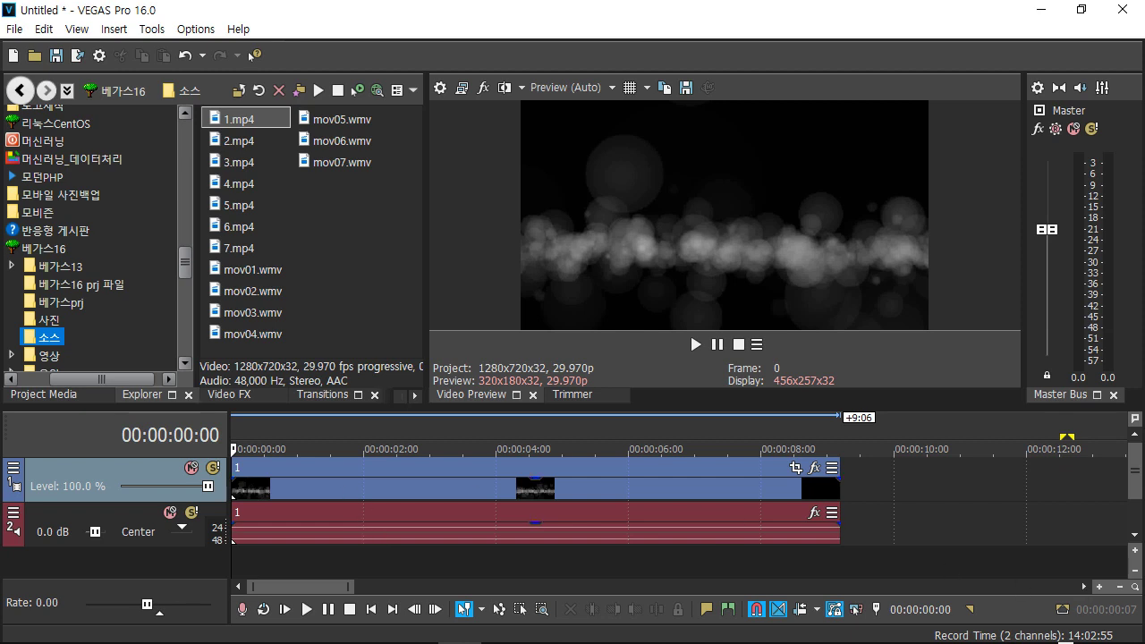
click(1134, 576)
click(1134, 576)
click(1134, 576)
click(1134, 576)
click(1134, 576)
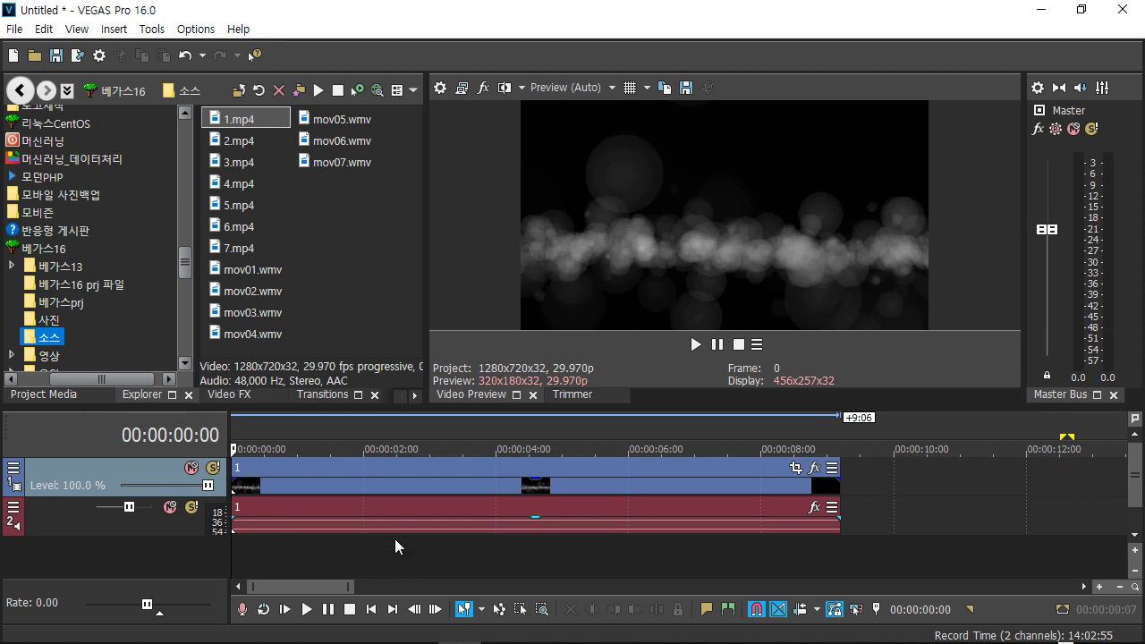
Step: Fine-tune both track heights to a medium-compact size that shows the audio volume and pan controls in the header
click(1135, 551)
click(1135, 551)
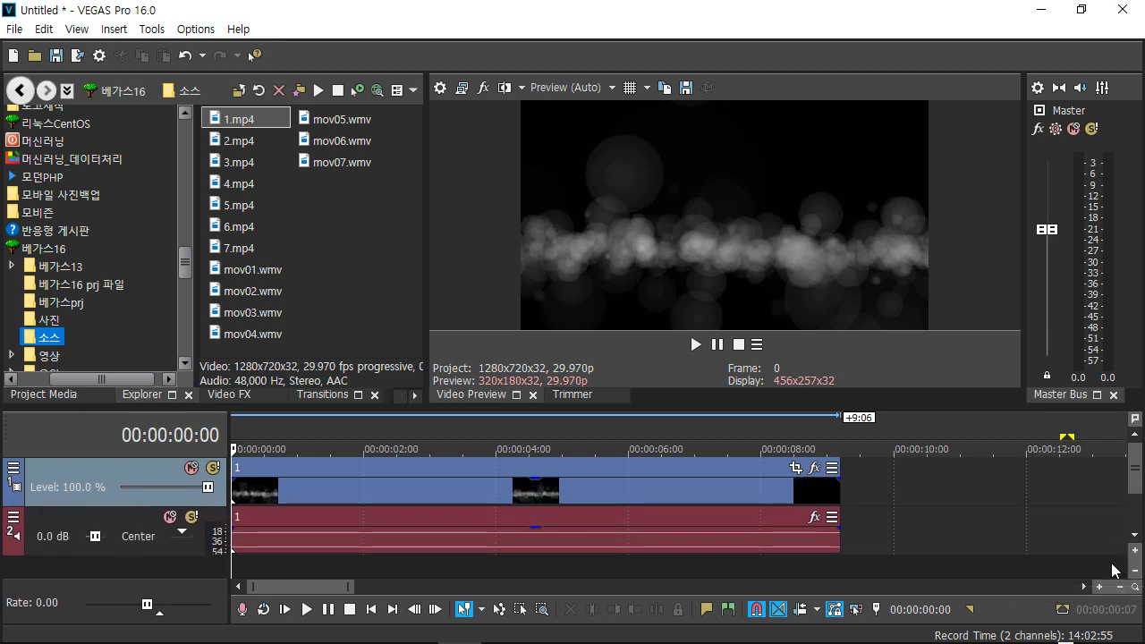
click(1135, 572)
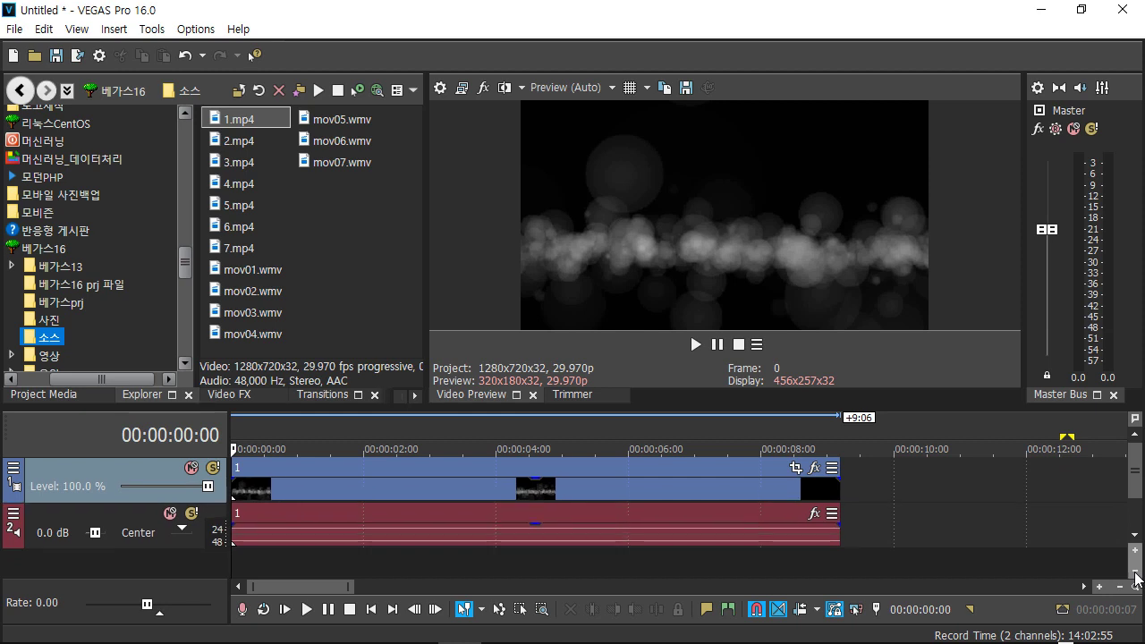
click(1135, 552)
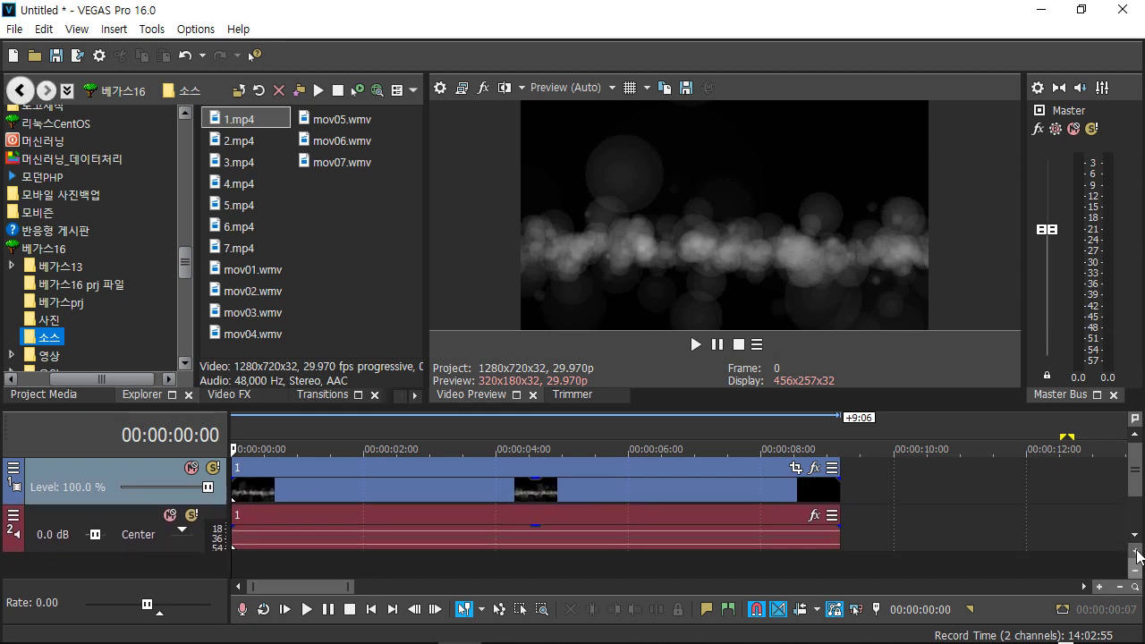
click(1136, 572)
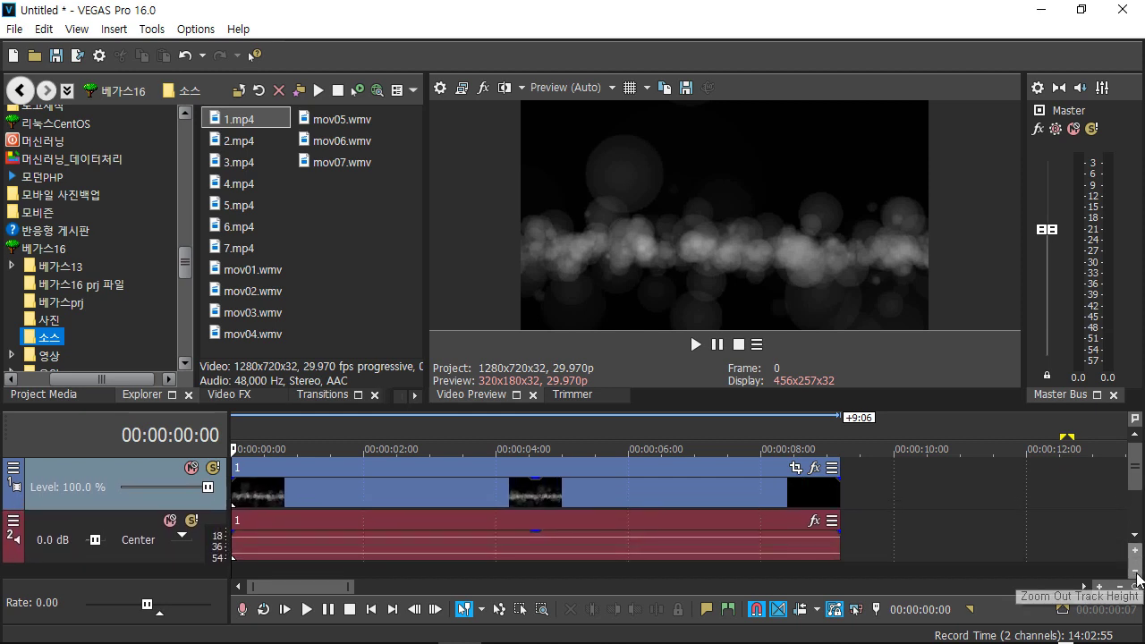
click(1135, 553)
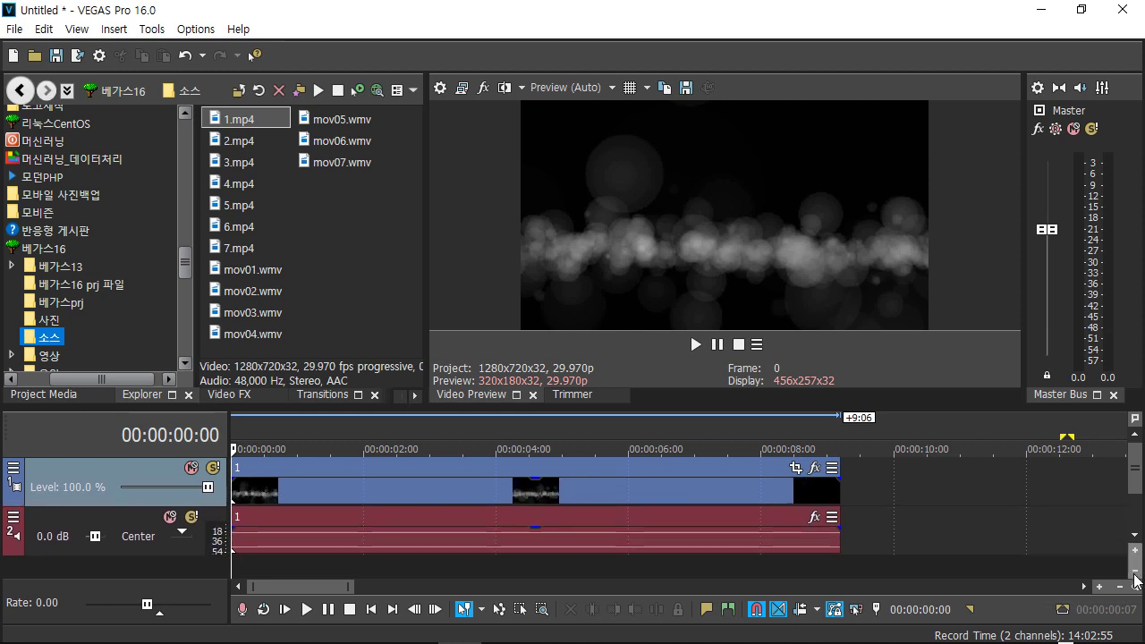
click(1135, 569)
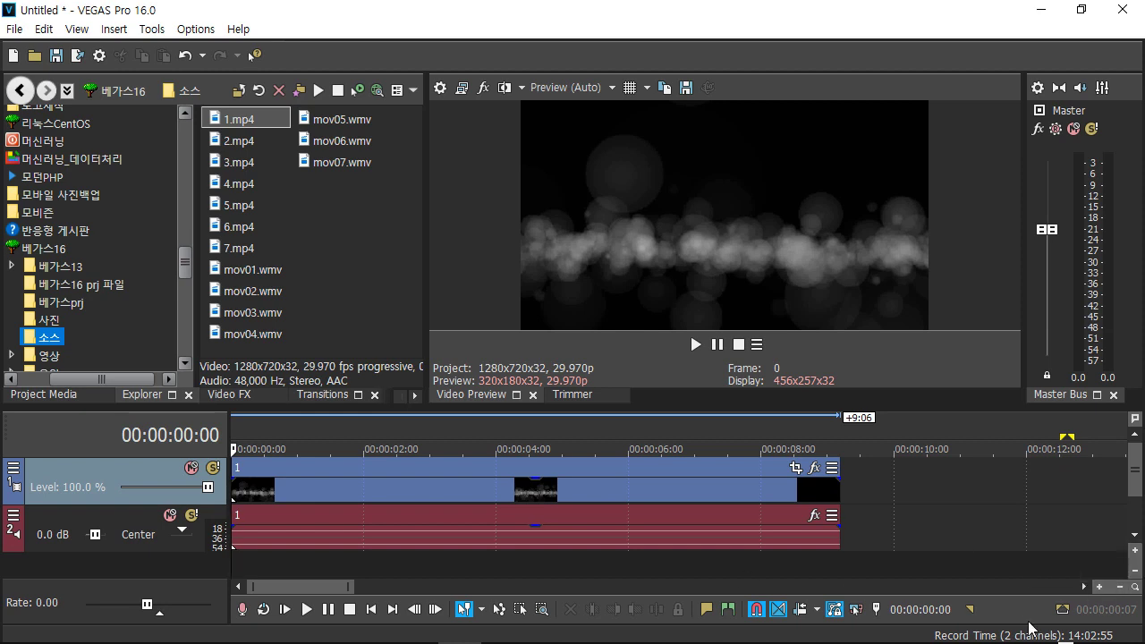
Step: Zoom into the region from about 6 to 8 seconds with the Zoom tool, then zoom out to show the whole clip
click(1119, 588)
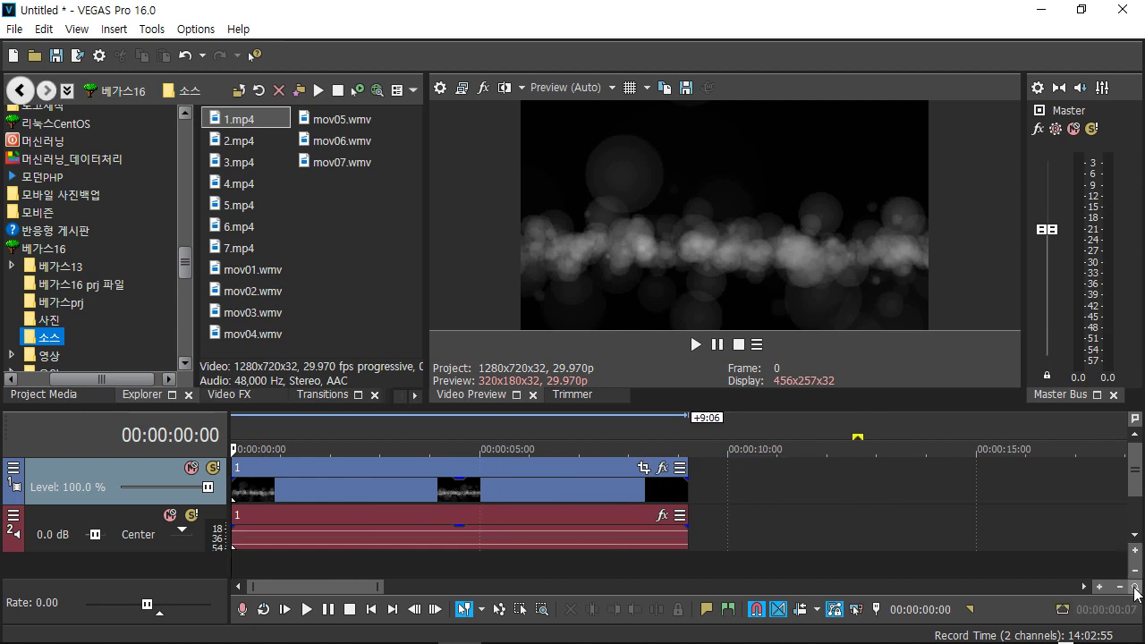
click(1135, 589)
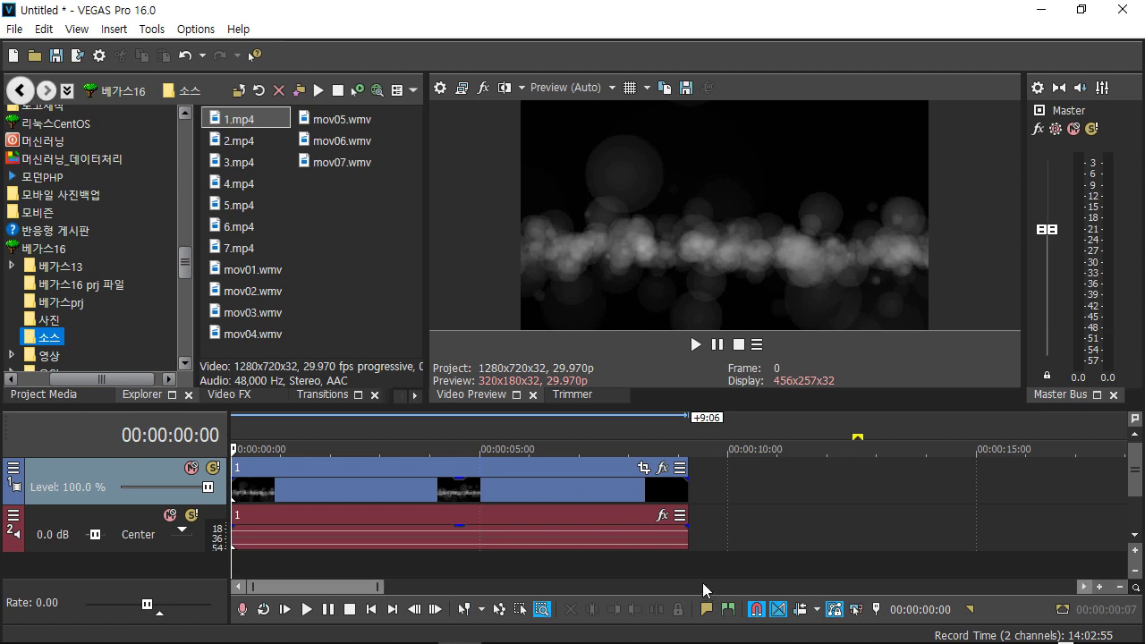
drag(531, 477, 643, 549)
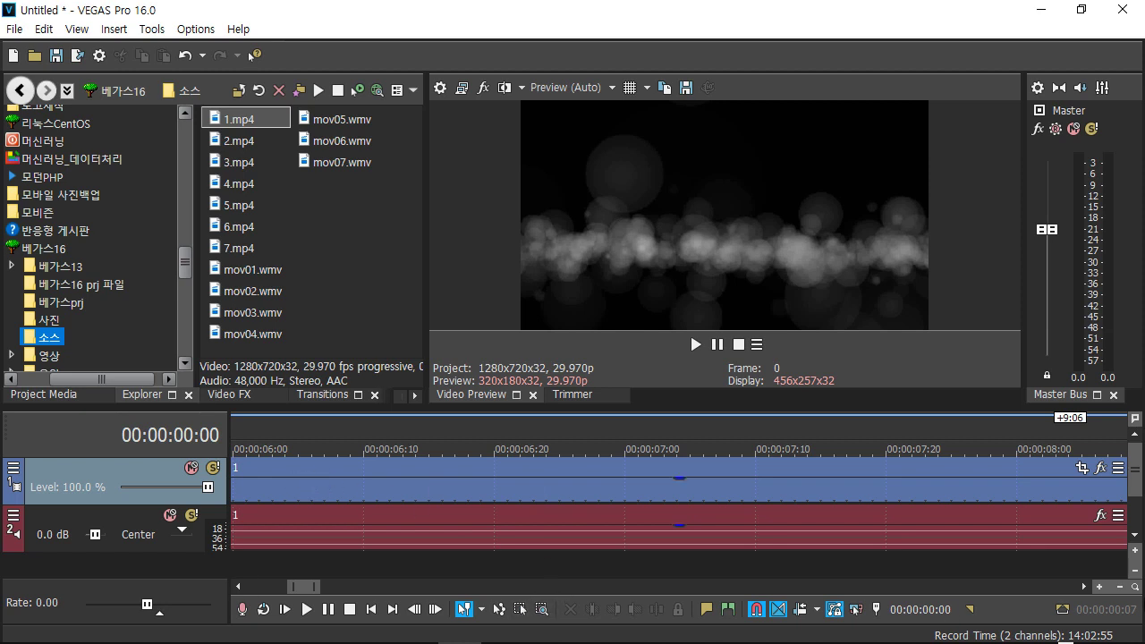
click(1119, 588)
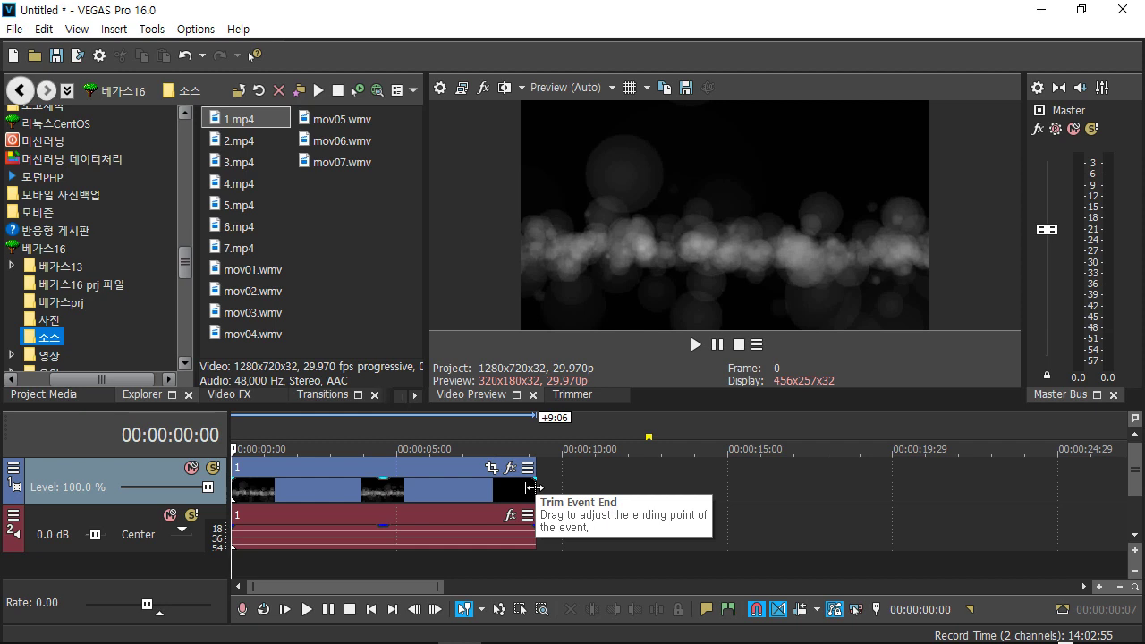
Step: Try extending and then shortening the clip by its end edge, and undo both trims
click(442, 491)
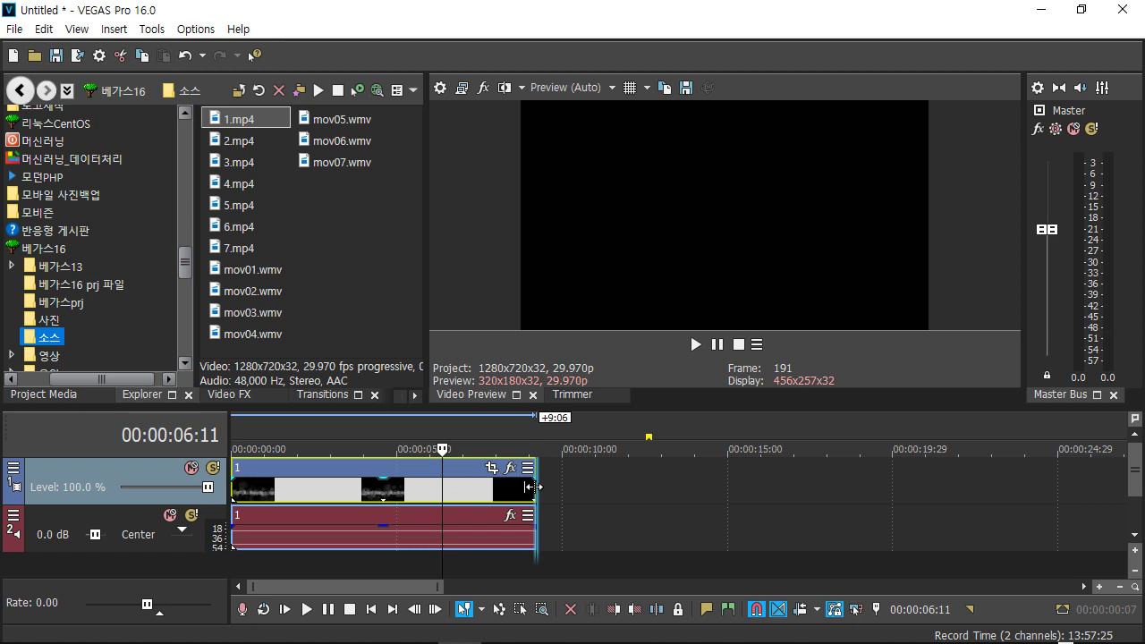
drag(537, 487, 746, 495)
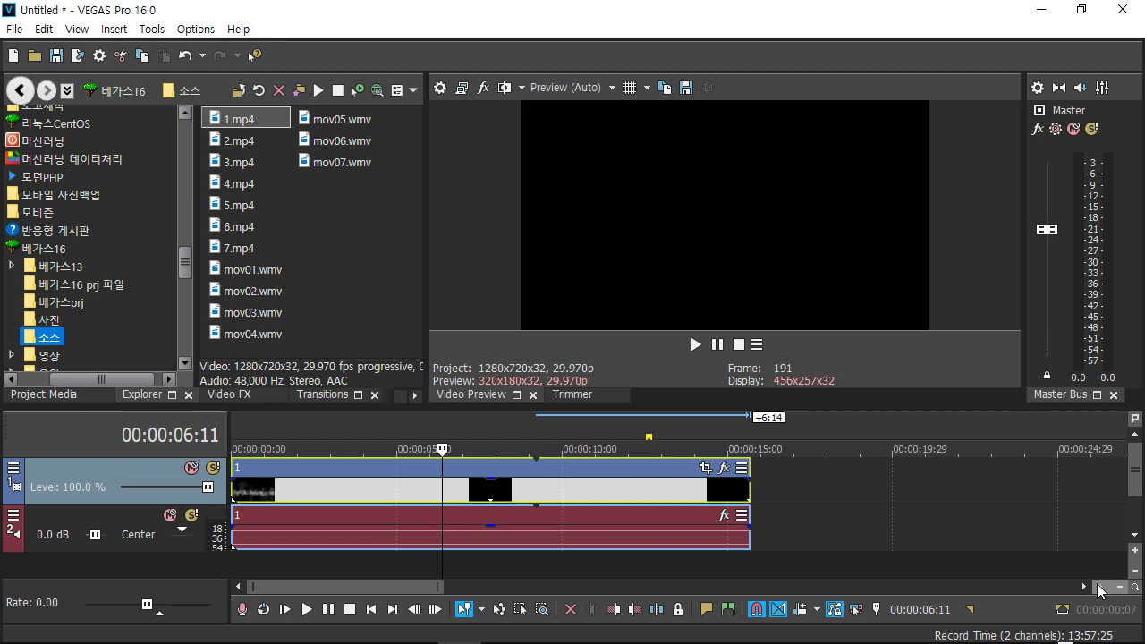
drag(749, 498, 503, 492)
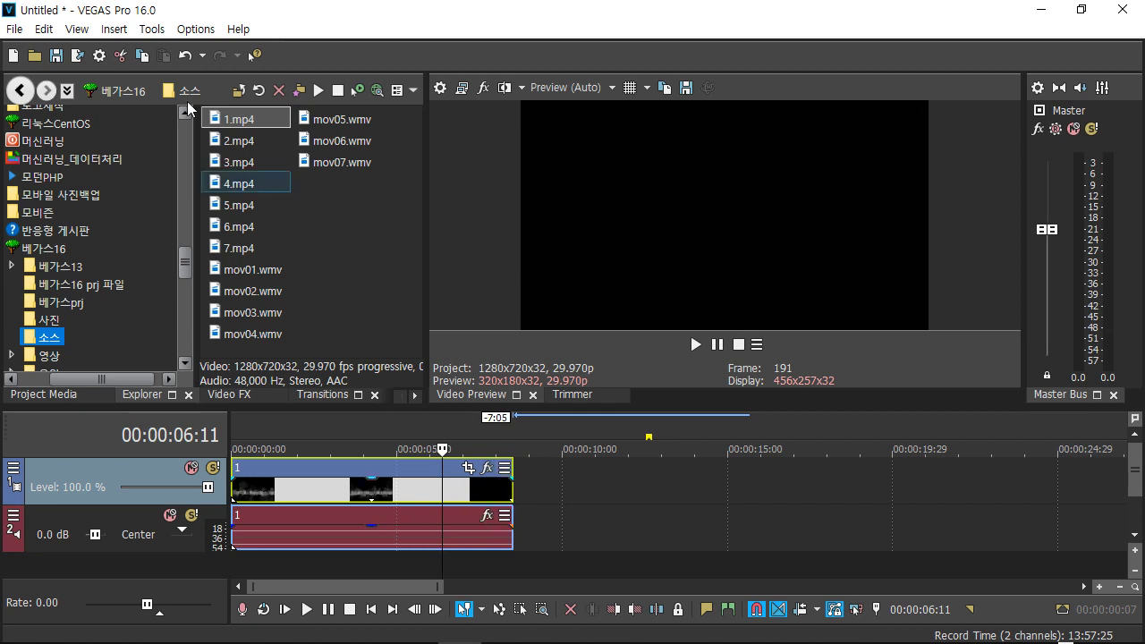
click(187, 57)
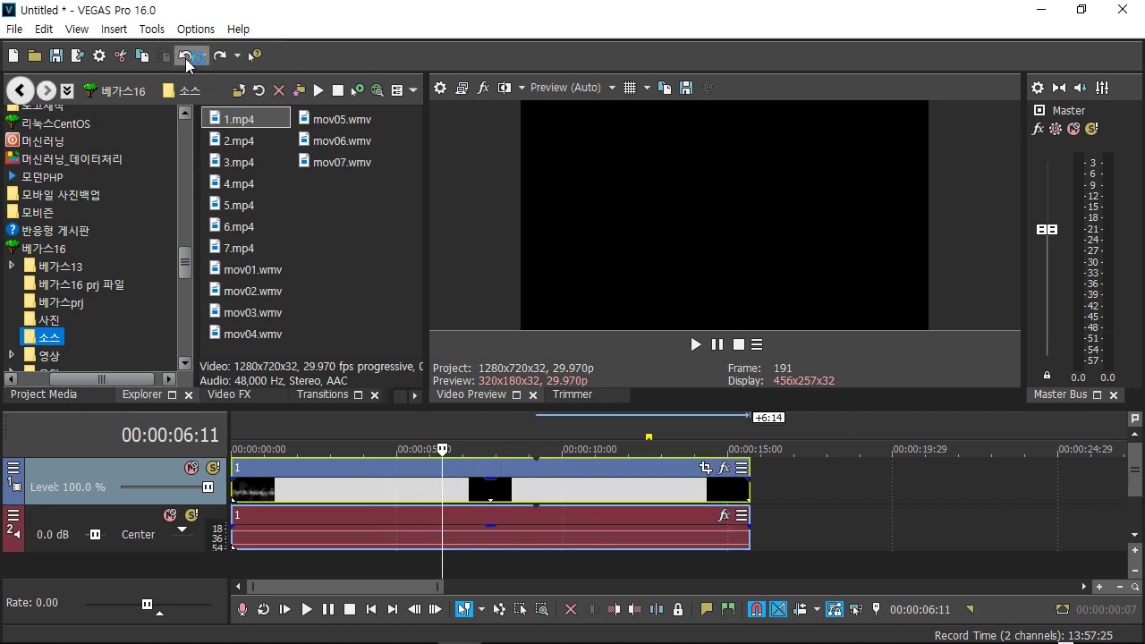
click(186, 57)
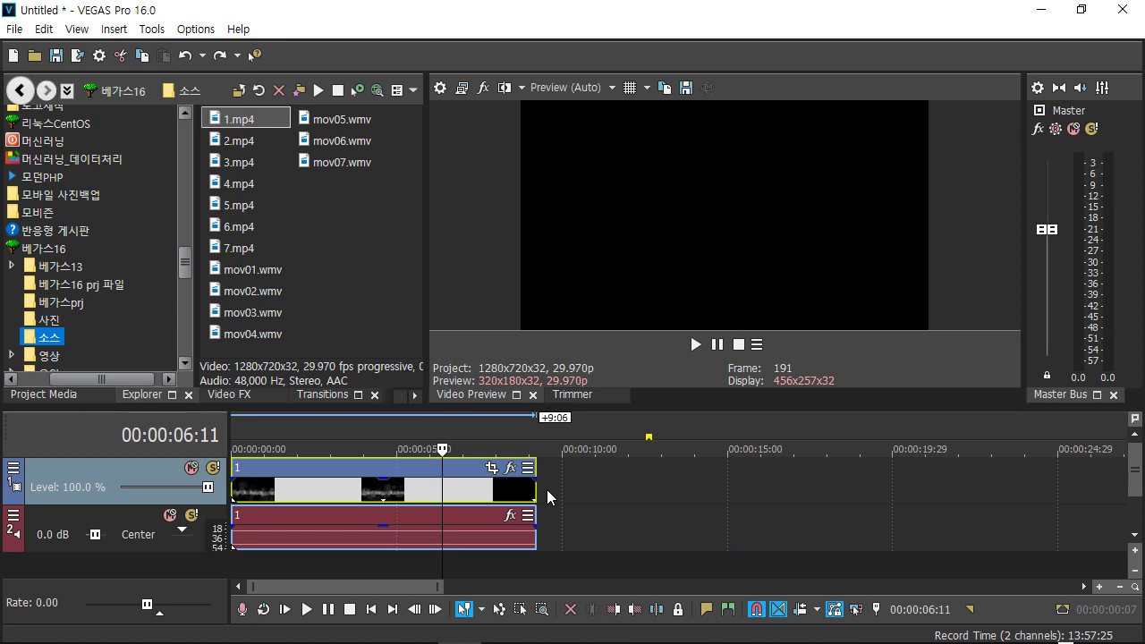
Step: Play the clip from 00:00:06:11, move the playhead to the clip's end, and play backwards to about 00:00:07:22
key(space)
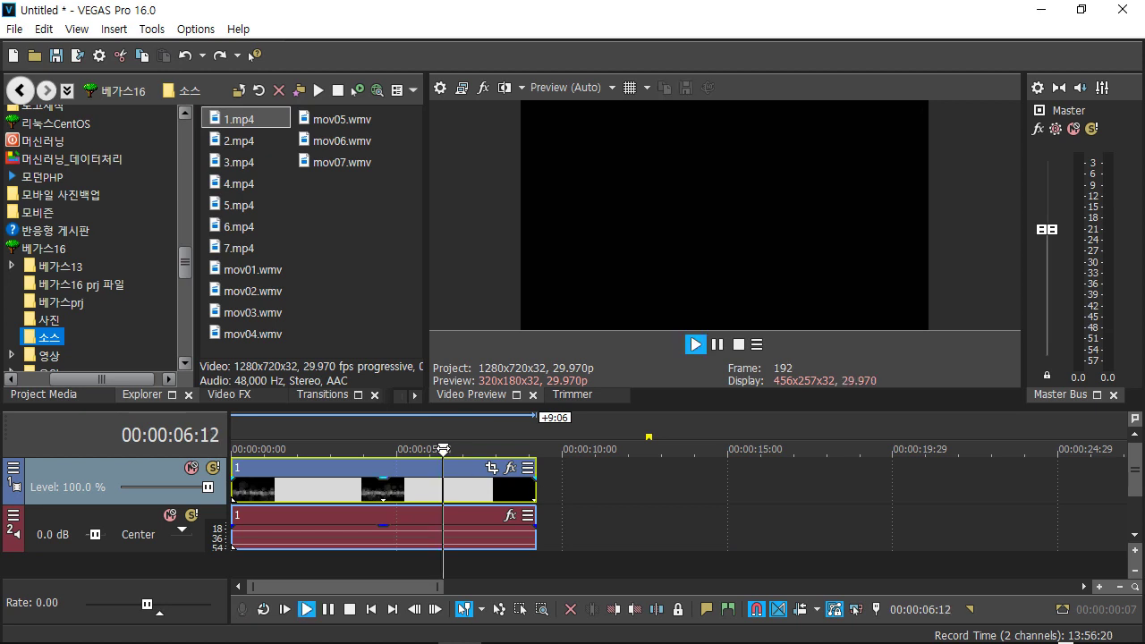
drag(562, 449, 536, 449)
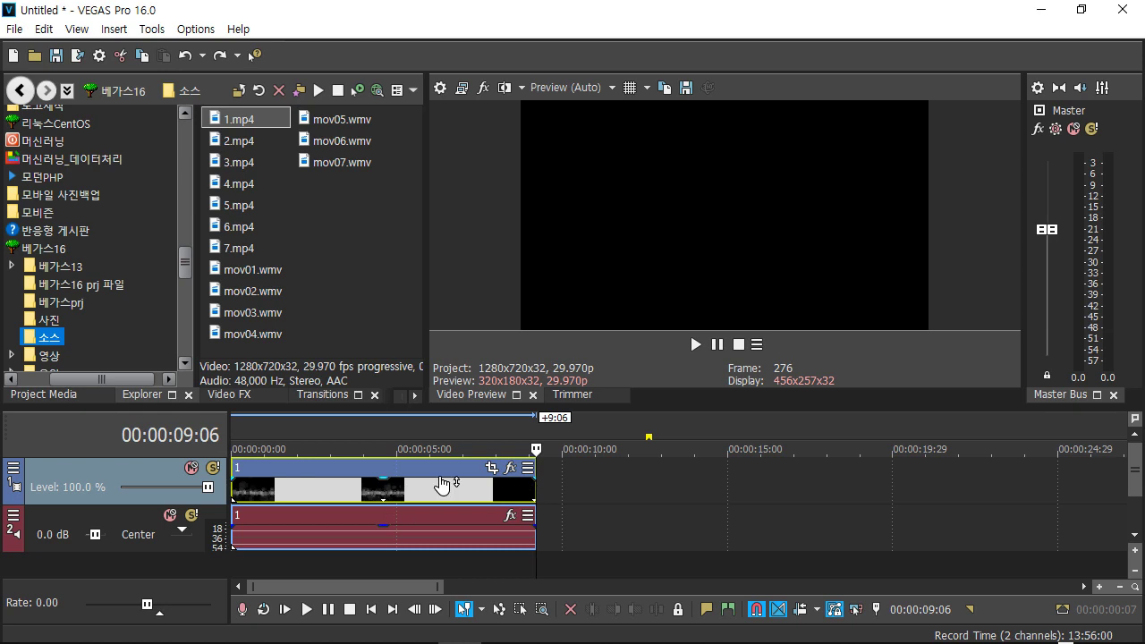
key(j)
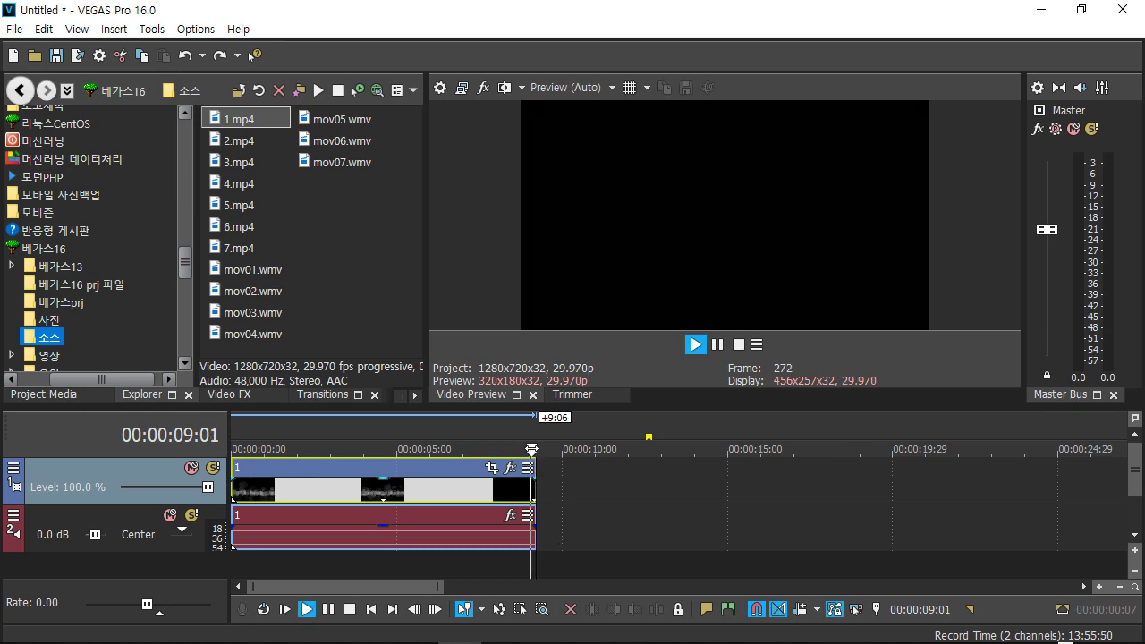
key(k)
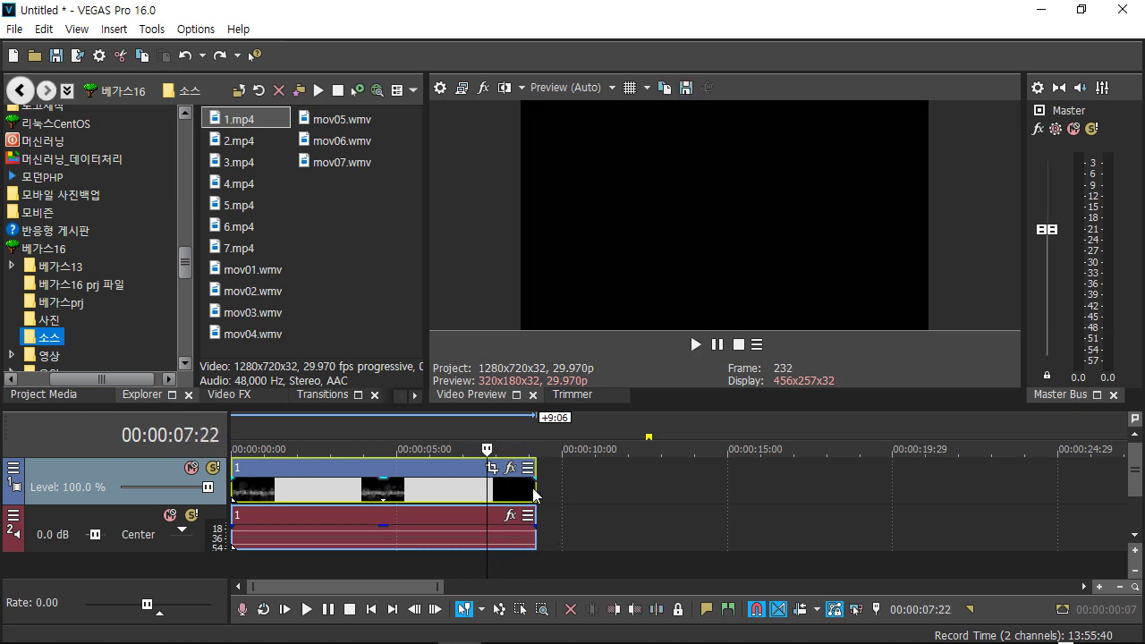
Step: Extend the clip's end by about 7:19 past its original length and play through the extended part
drag(535, 487, 786, 491)
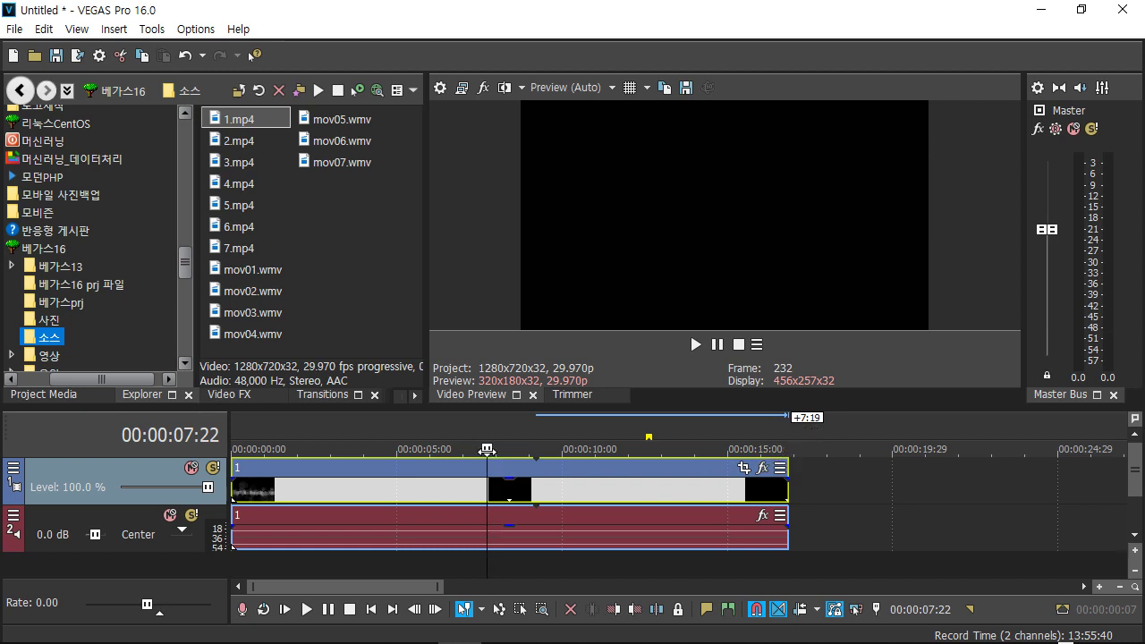
key(space)
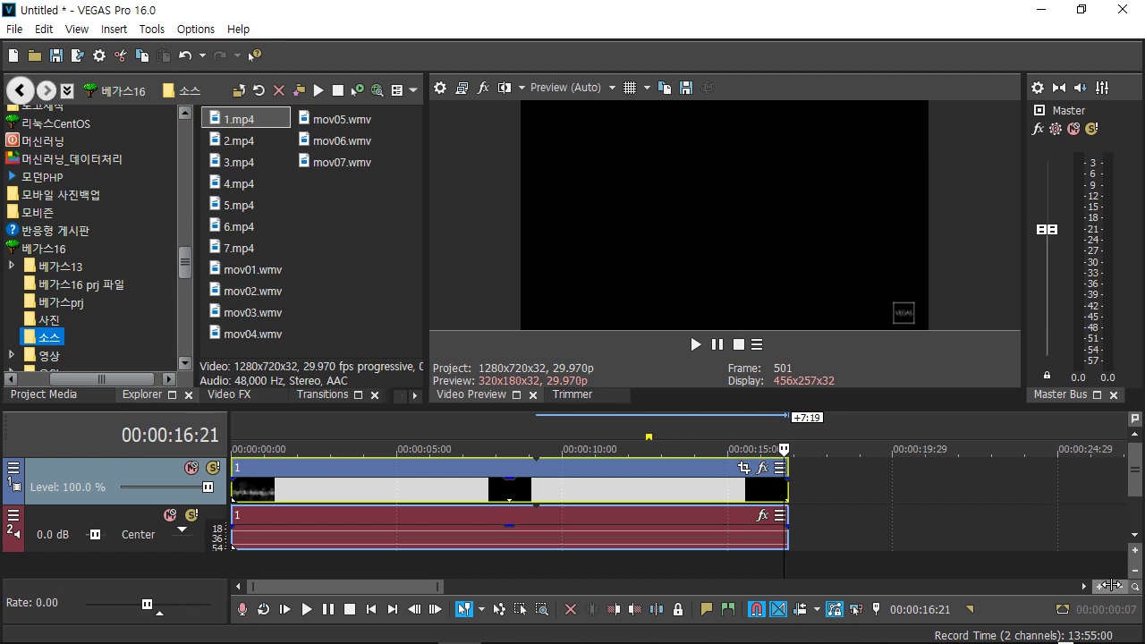
Step: Trim the clip's end back by 7 frames to 00:00:16:18, working at frame-level time zoom
drag(1107, 587, 1084, 590)
mouse_move(377, 589)
mouse_down()
mouse_move(269, 589)
mouse_move(382, 584)
mouse_move(295, 591)
mouse_move(305, 608)
mouse_move(381, 584)
mouse_up()
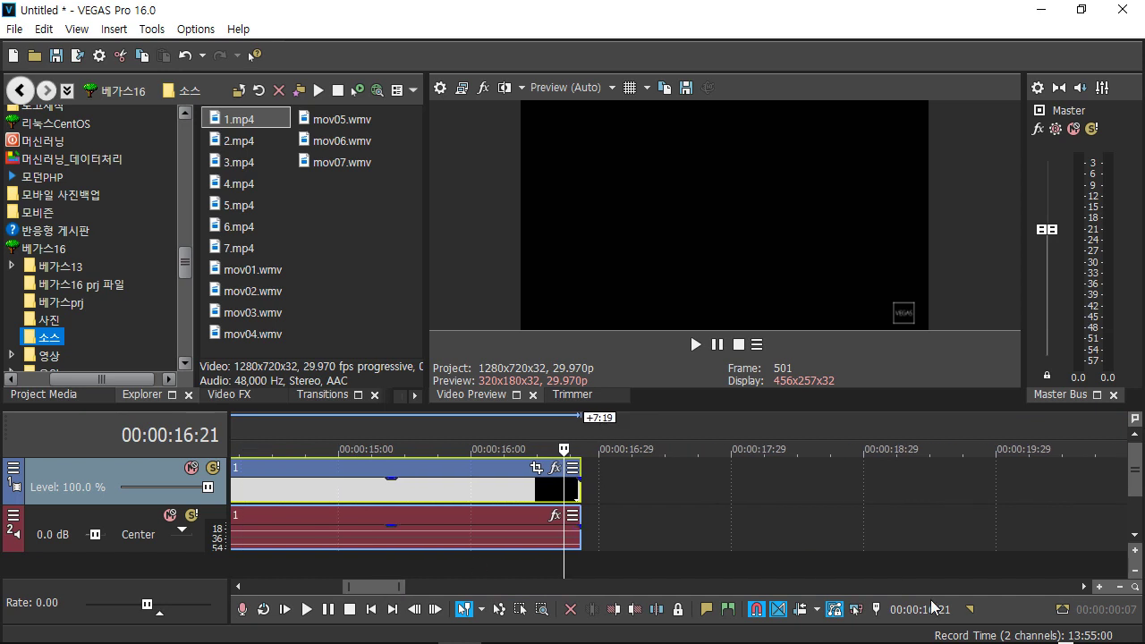
mouse_move(373, 584)
mouse_down()
mouse_move(248, 589)
mouse_move(458, 602)
mouse_move(359, 585)
mouse_move(376, 585)
mouse_up()
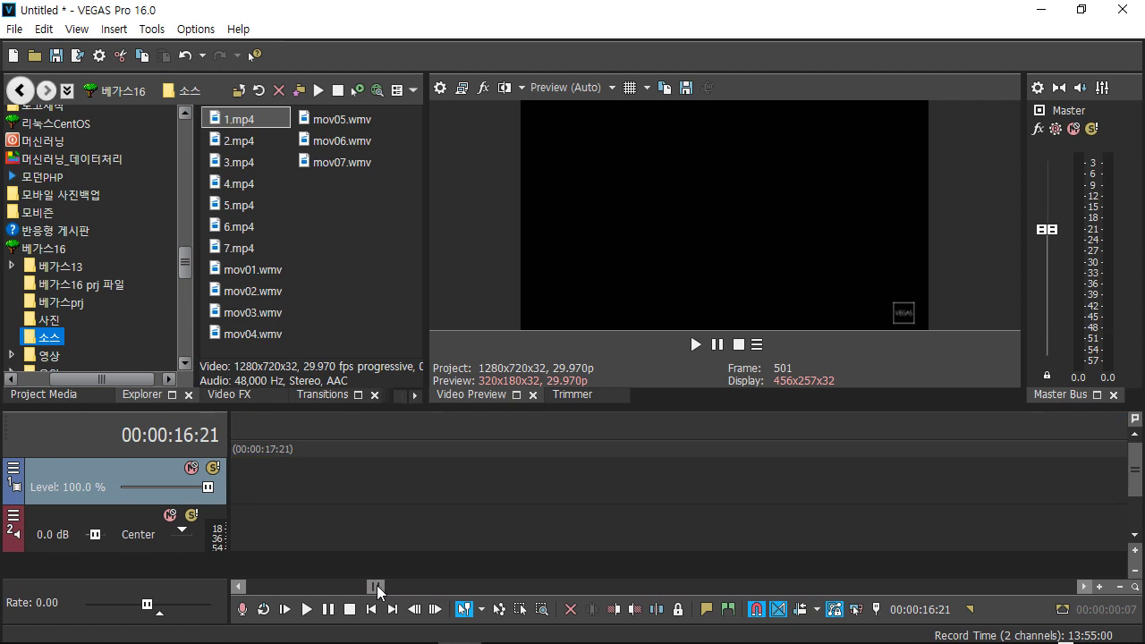
click(1119, 587)
click(1120, 589)
click(1121, 589)
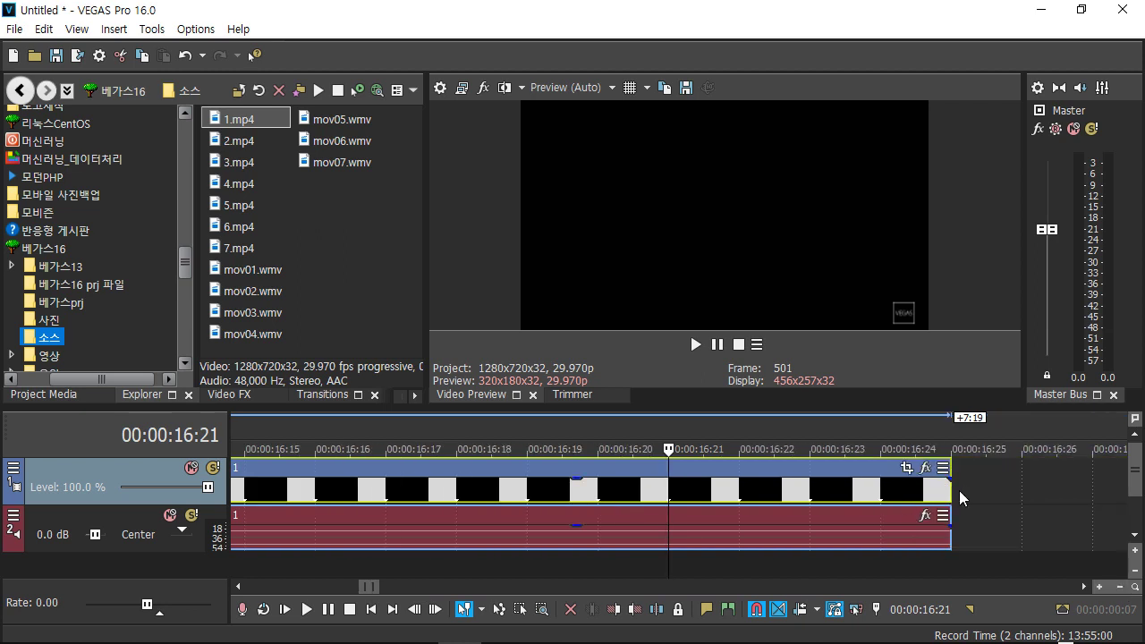
drag(946, 490, 457, 491)
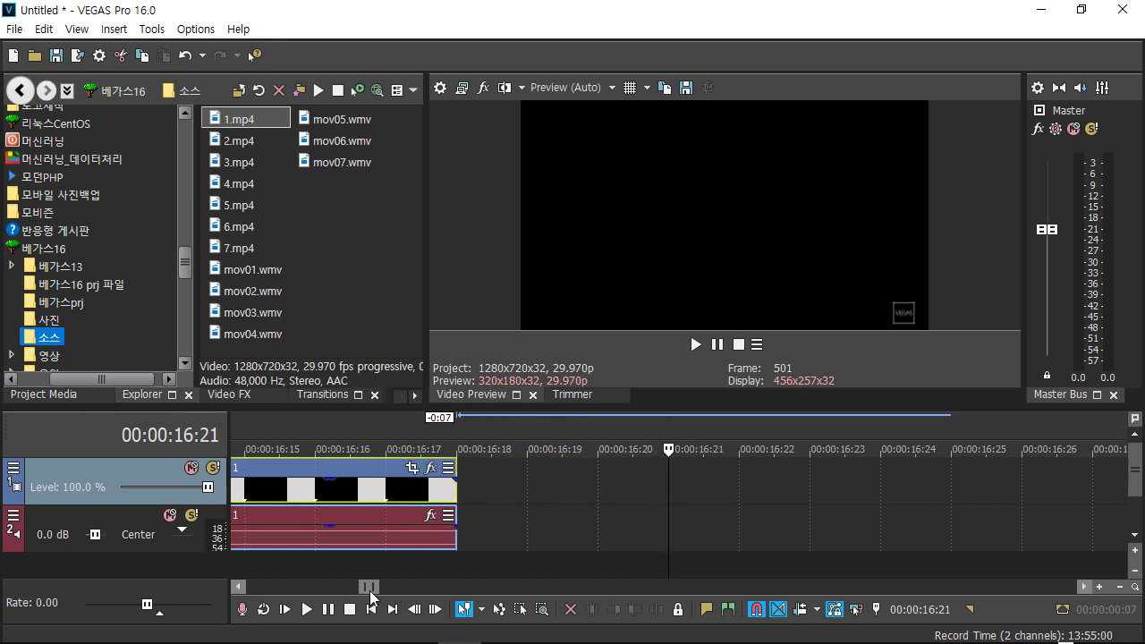
drag(371, 585, 421, 578)
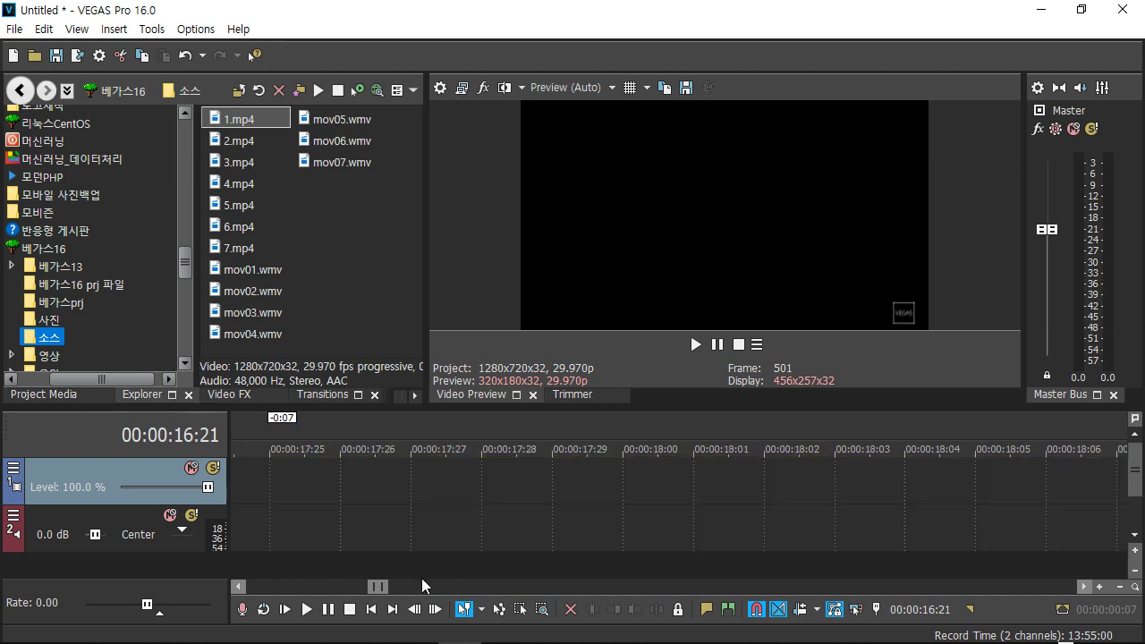
click(1120, 587)
click(1120, 587)
click(1119, 587)
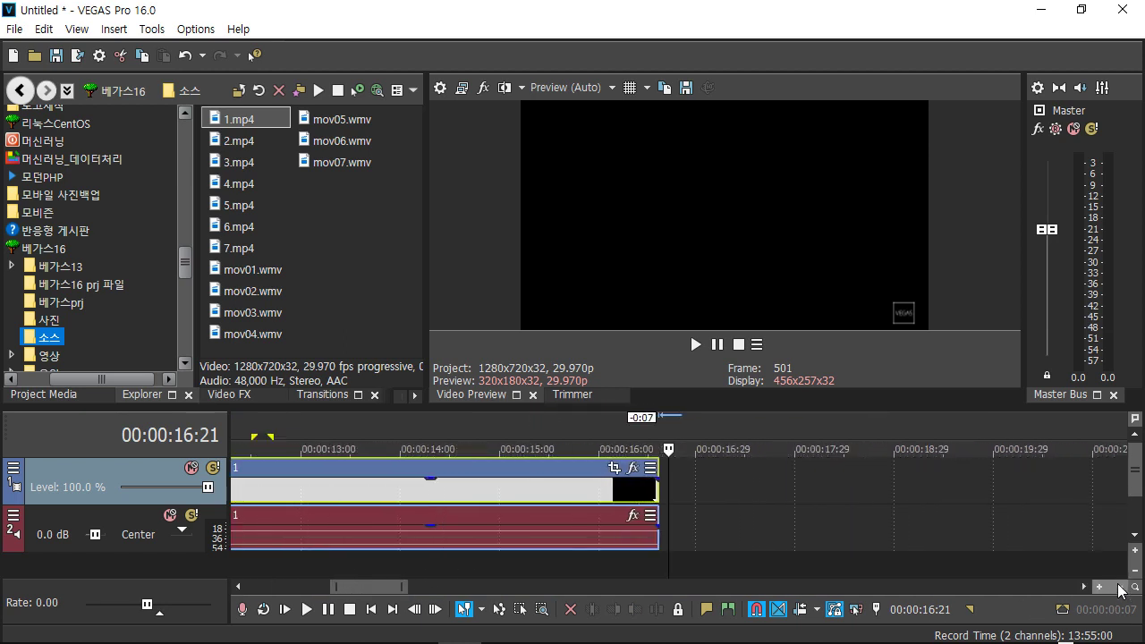
Step: Try shortening the clip's end by 4:27, extending it by 18:21, and shortening it again by 18:11
click(1120, 587)
click(1120, 587)
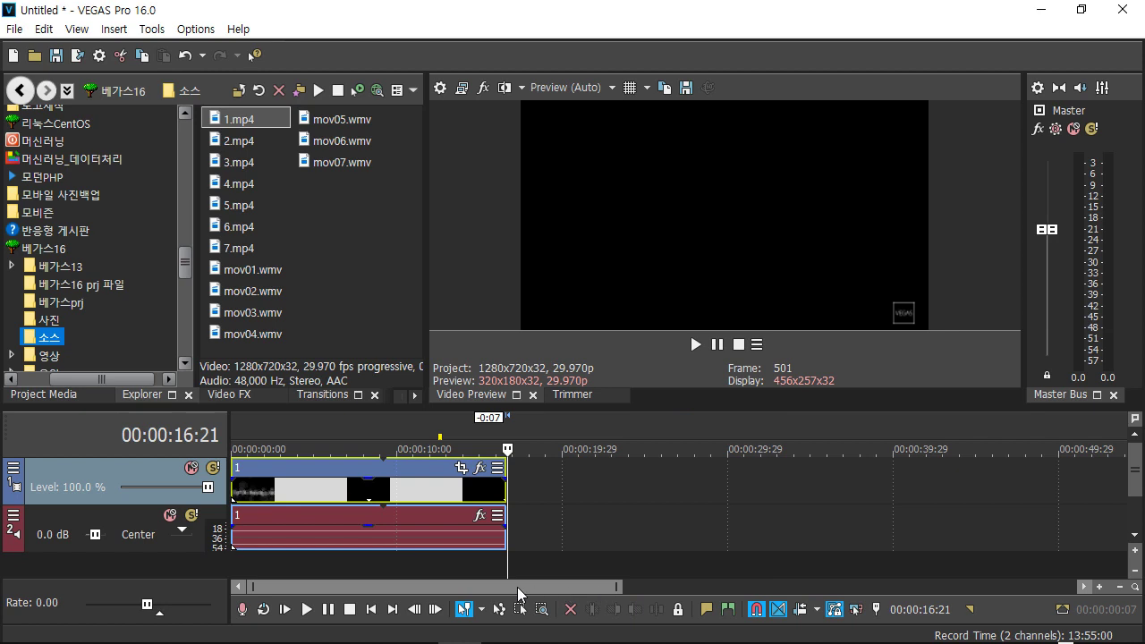
drag(506, 484, 424, 481)
click(478, 493)
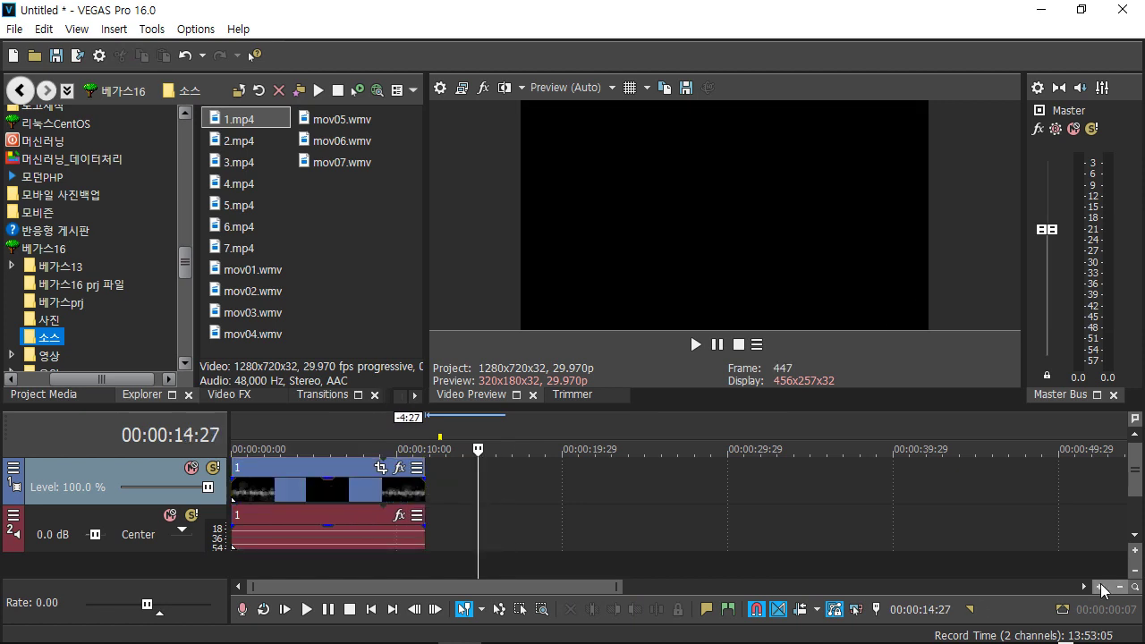
drag(425, 490, 727, 494)
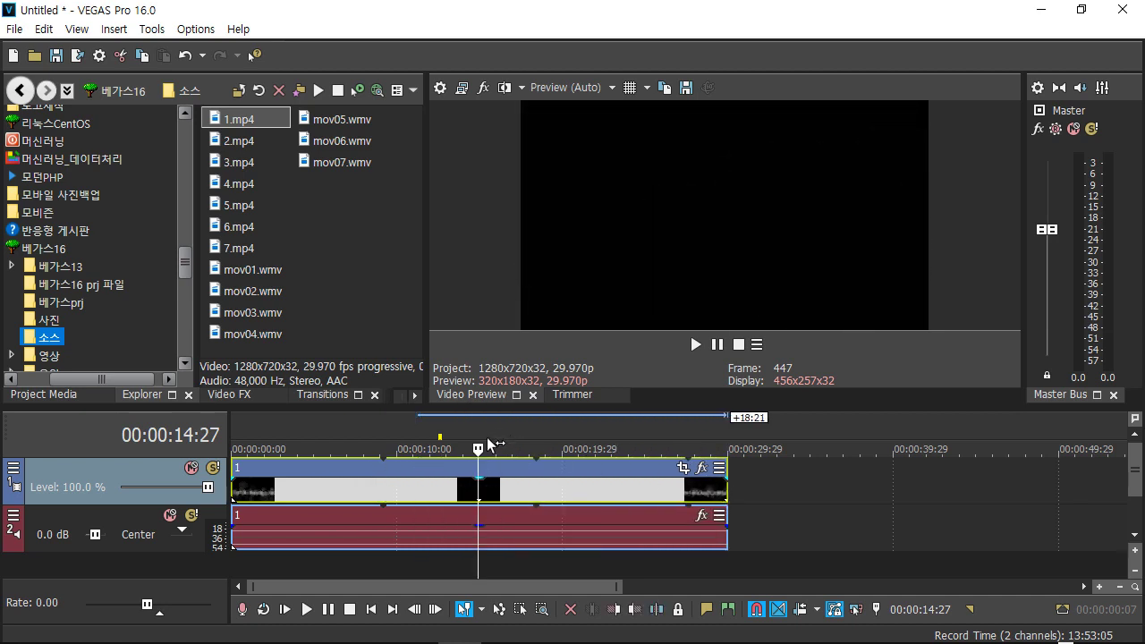
drag(726, 490, 423, 489)
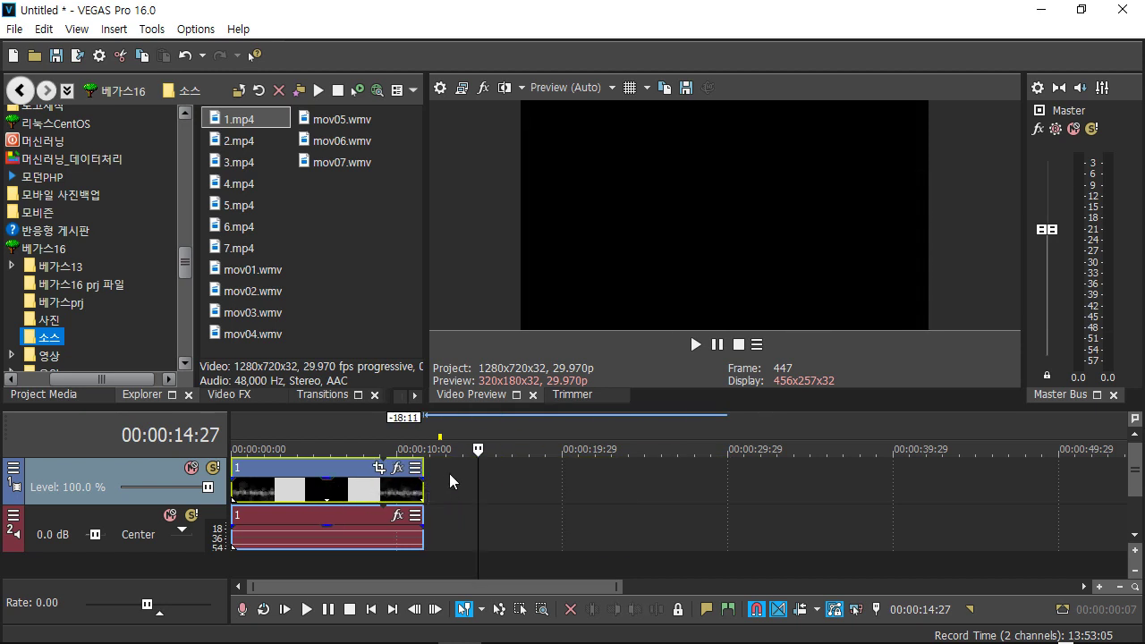
Step: Trim the clip's end to the playhead at 00:00:09:23, and play from 00:00:07:22 past the new end
drag(479, 449, 392, 449)
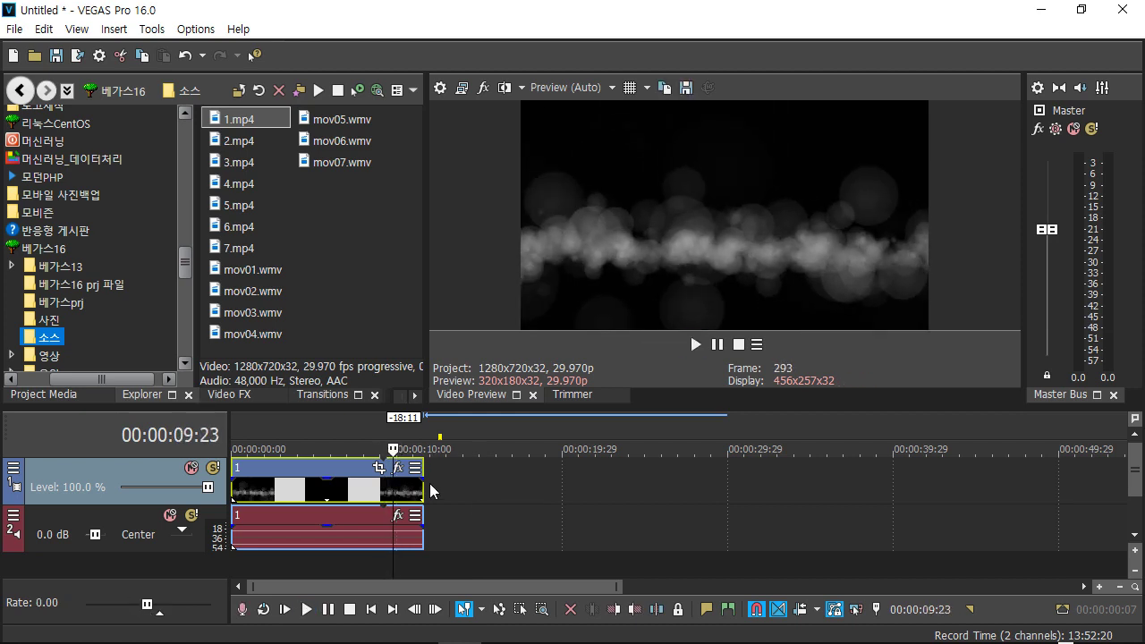
drag(424, 490, 392, 489)
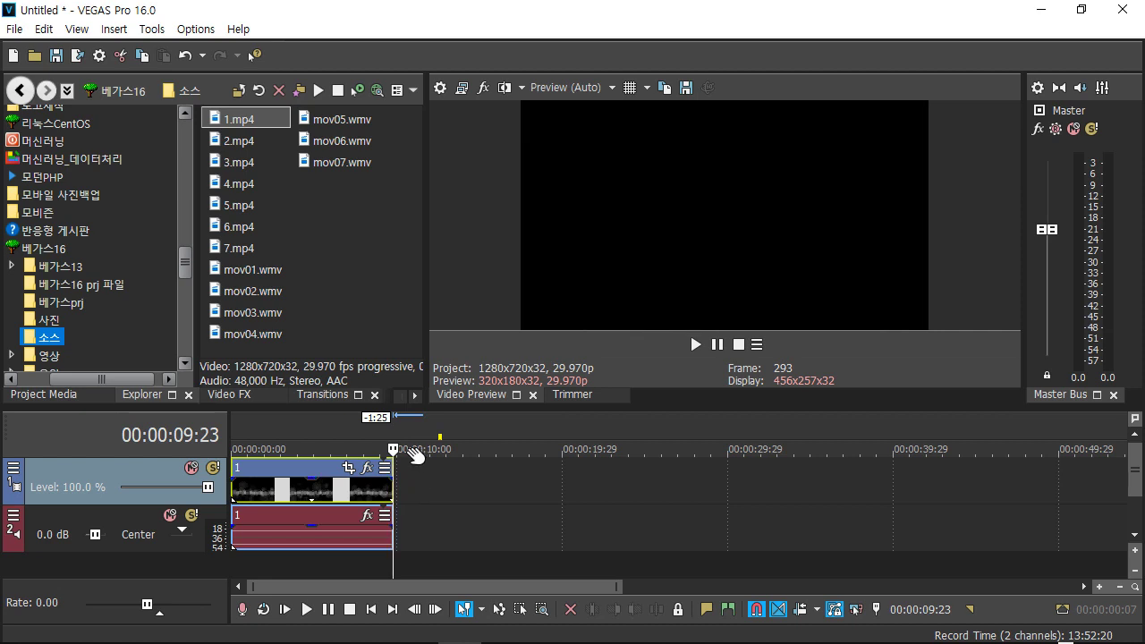
drag(393, 450, 360, 449)
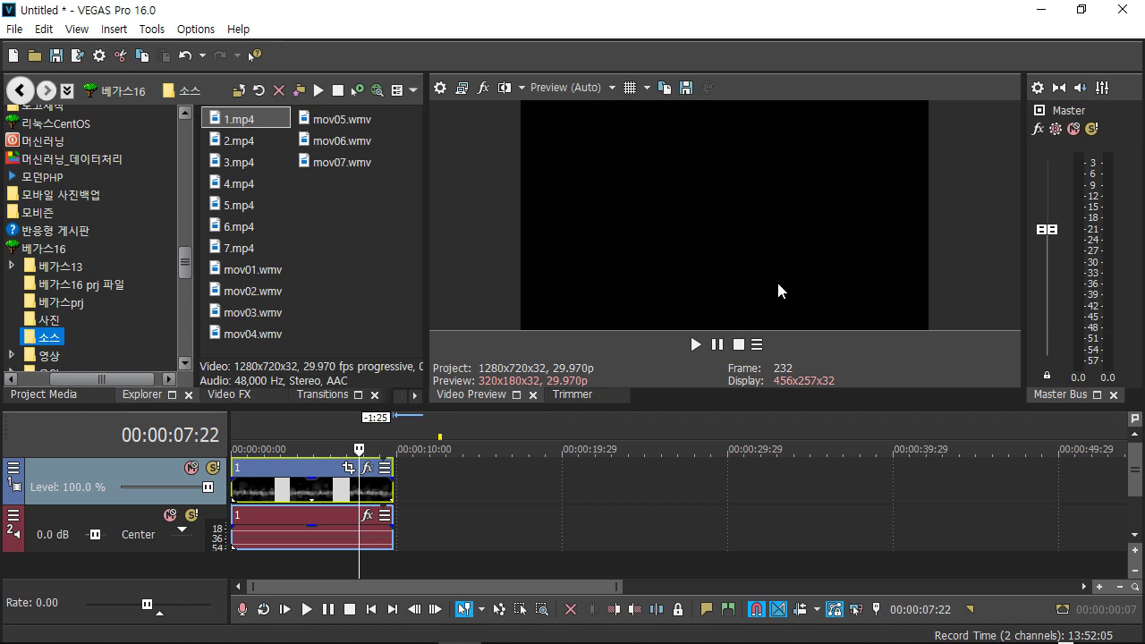
click(693, 344)
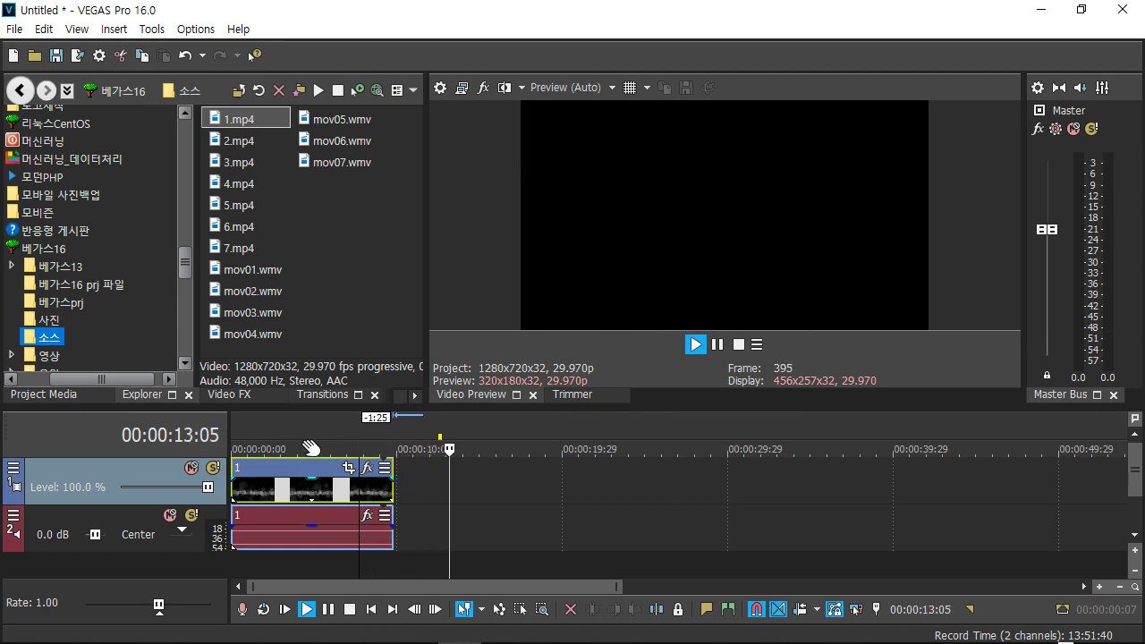
click(721, 344)
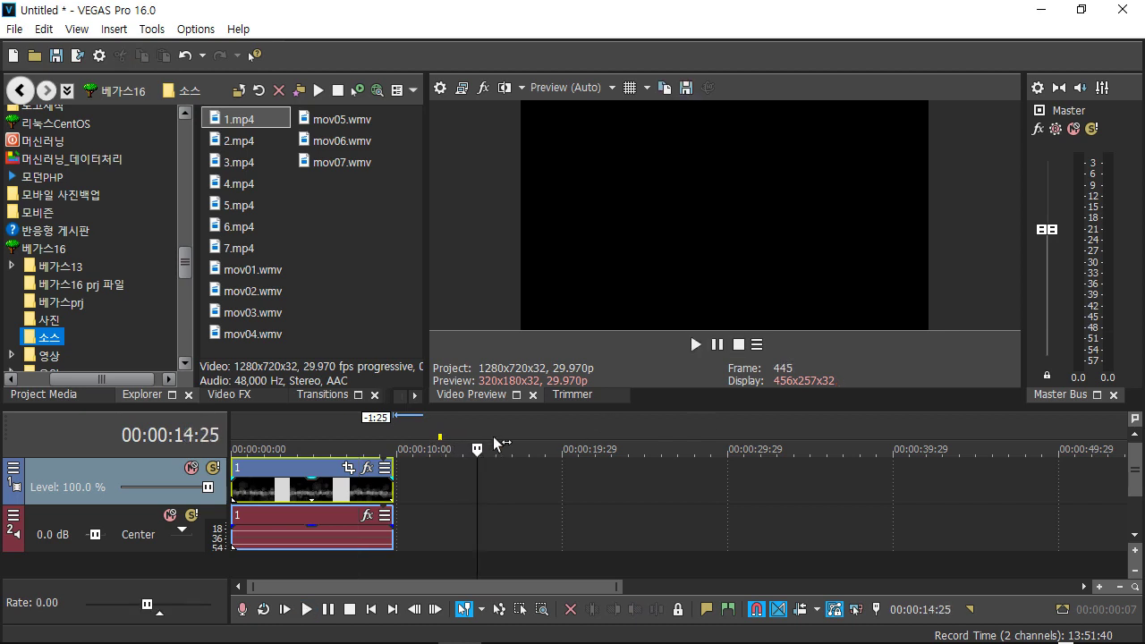
Step: Play the shortened clip from 00:00:04:19 to its end, and again from 00:00:00:19 past its end
key(j)
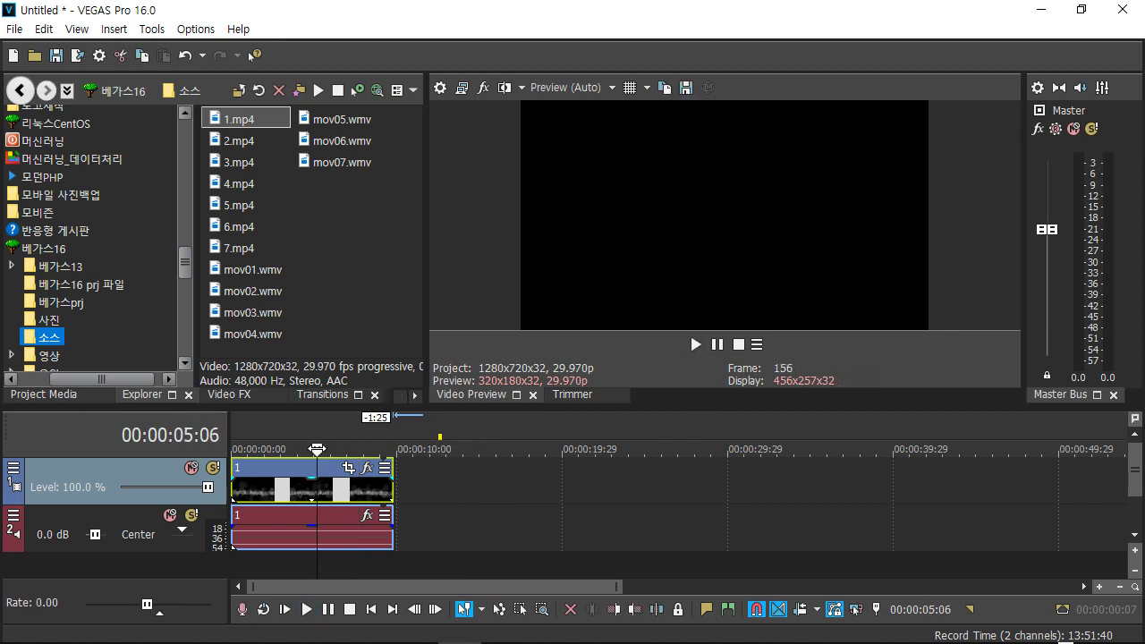
click(696, 345)
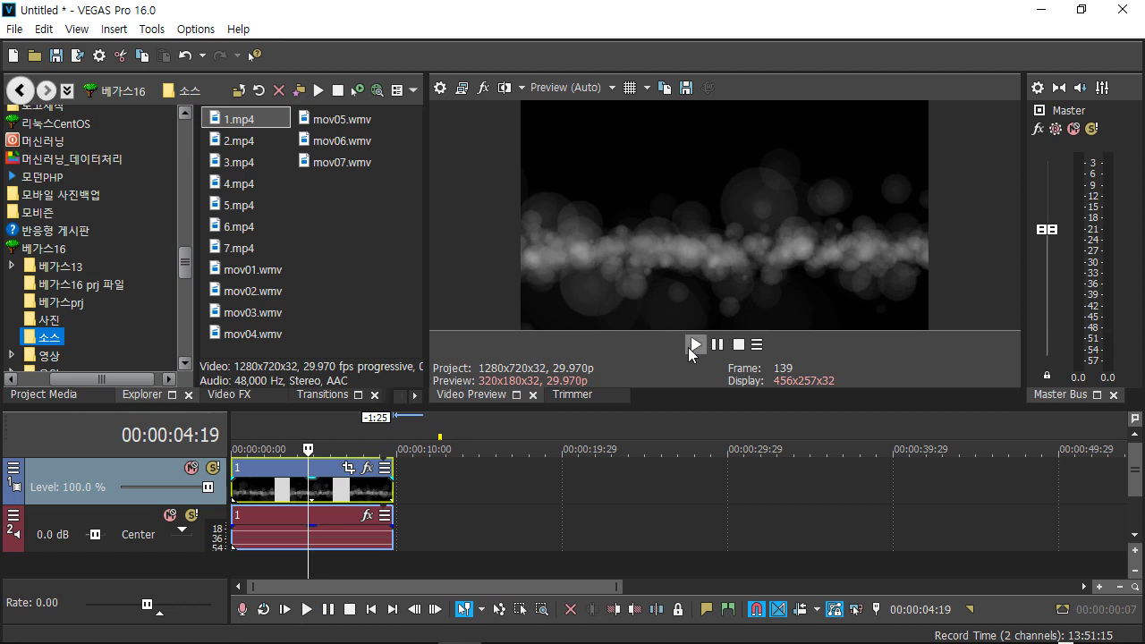
click(692, 345)
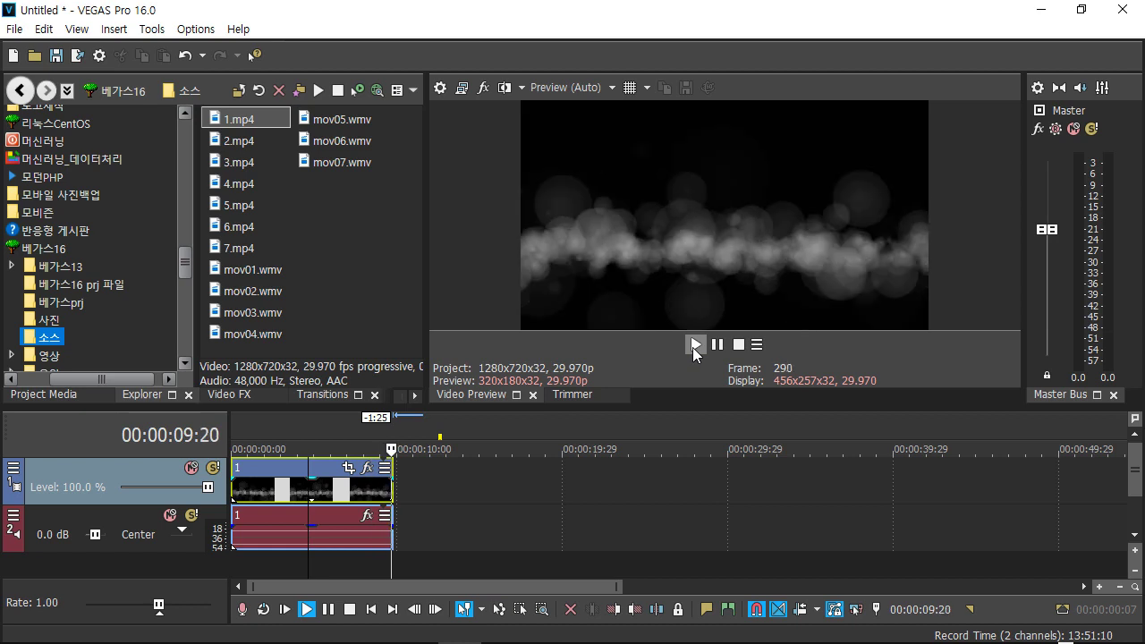
click(717, 343)
drag(349, 451, 240, 451)
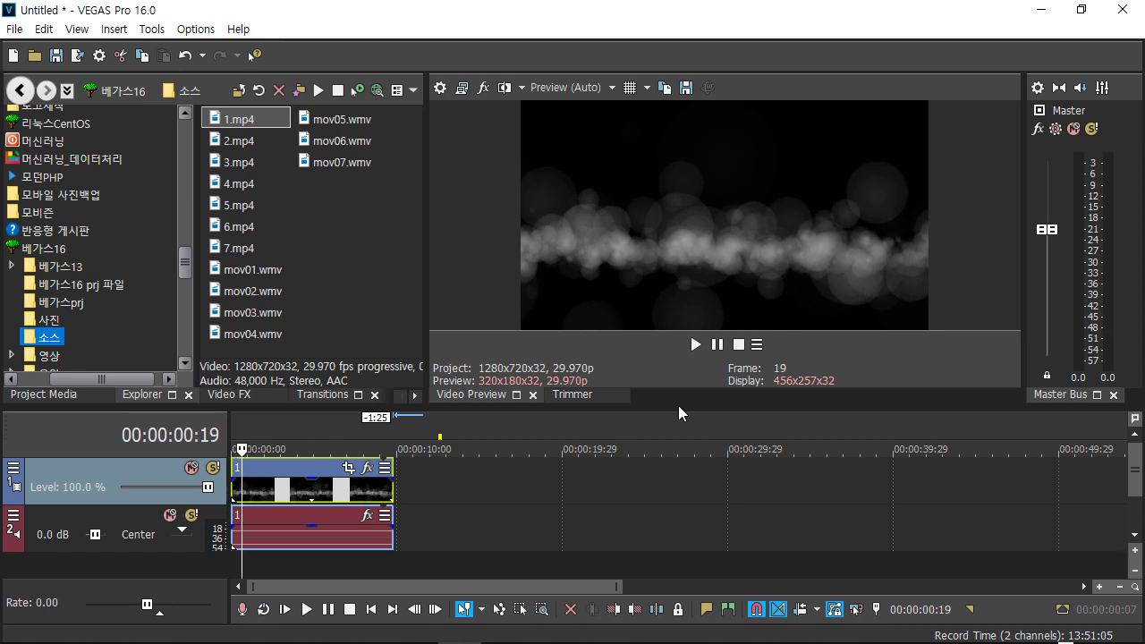
click(696, 343)
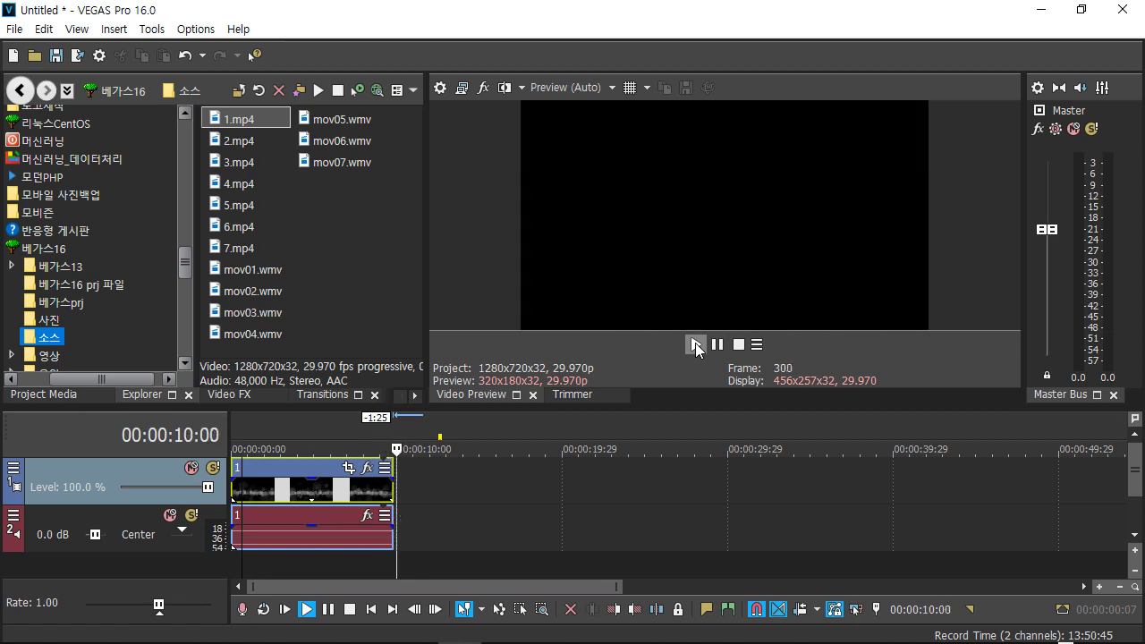
click(717, 347)
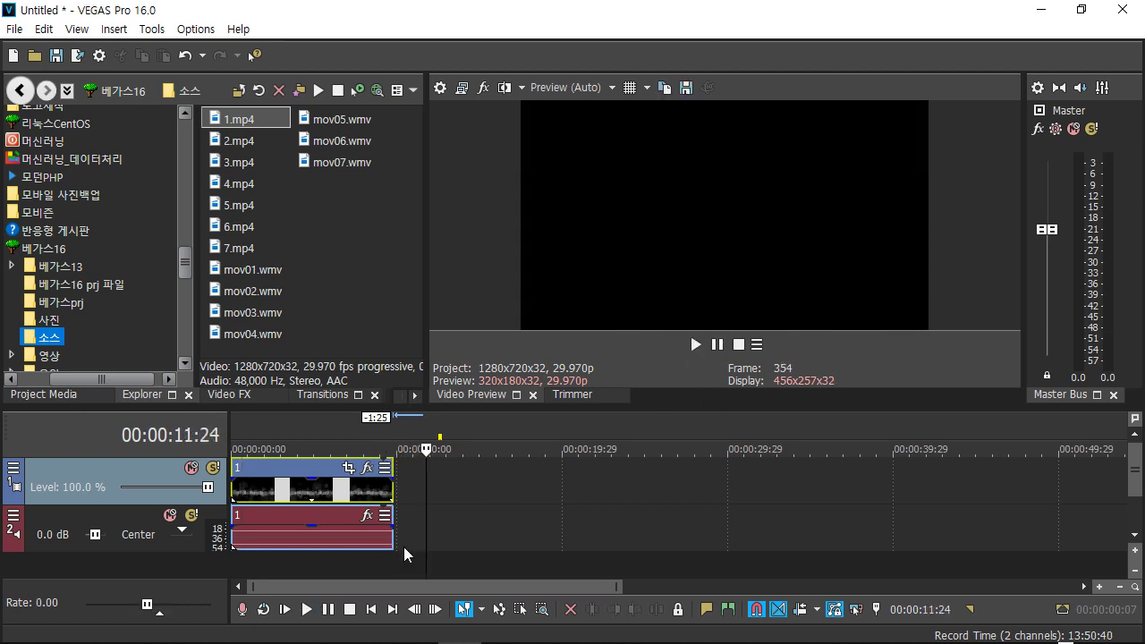
Step: Extend the clip's end by 11:23 and bring the playhead back to the start of the timeline
drag(391, 494, 585, 502)
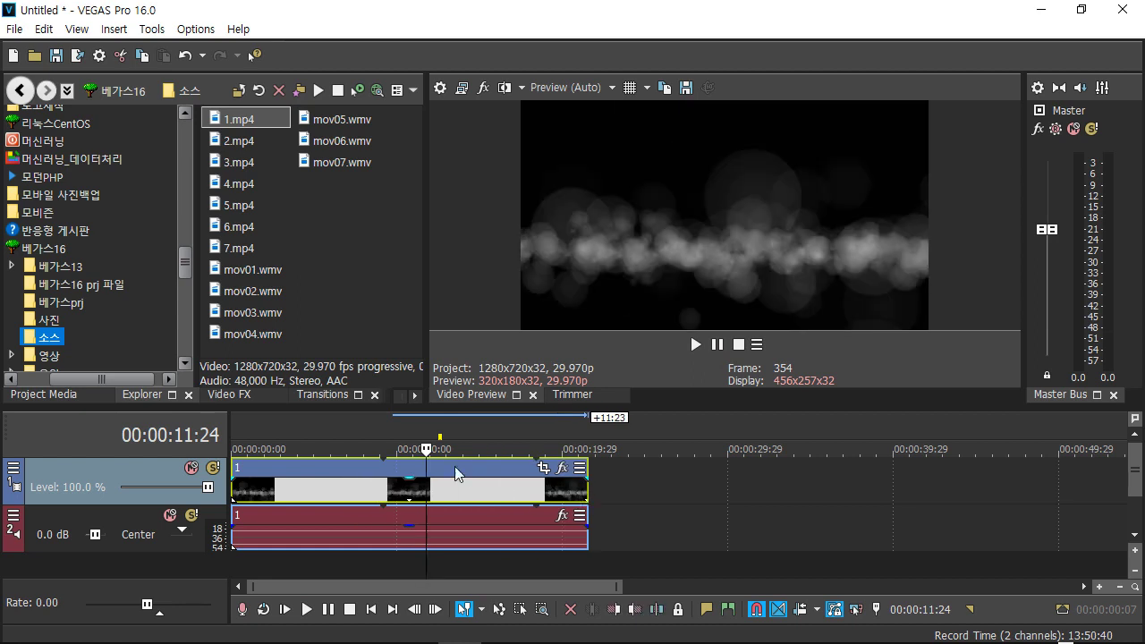
key(space)
key(j)
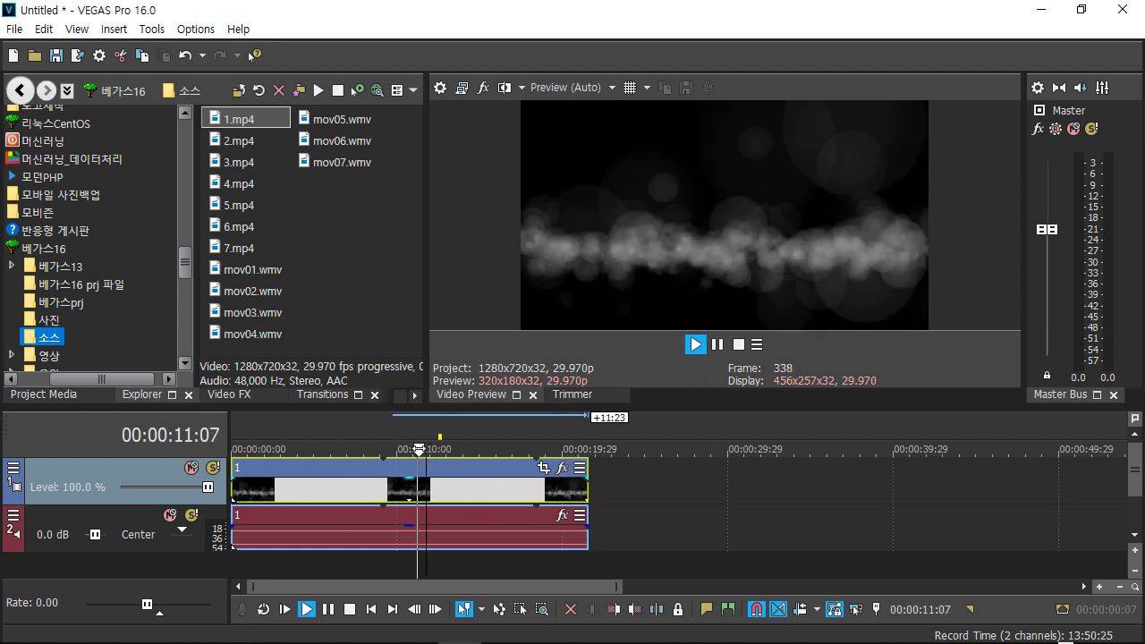
key(space)
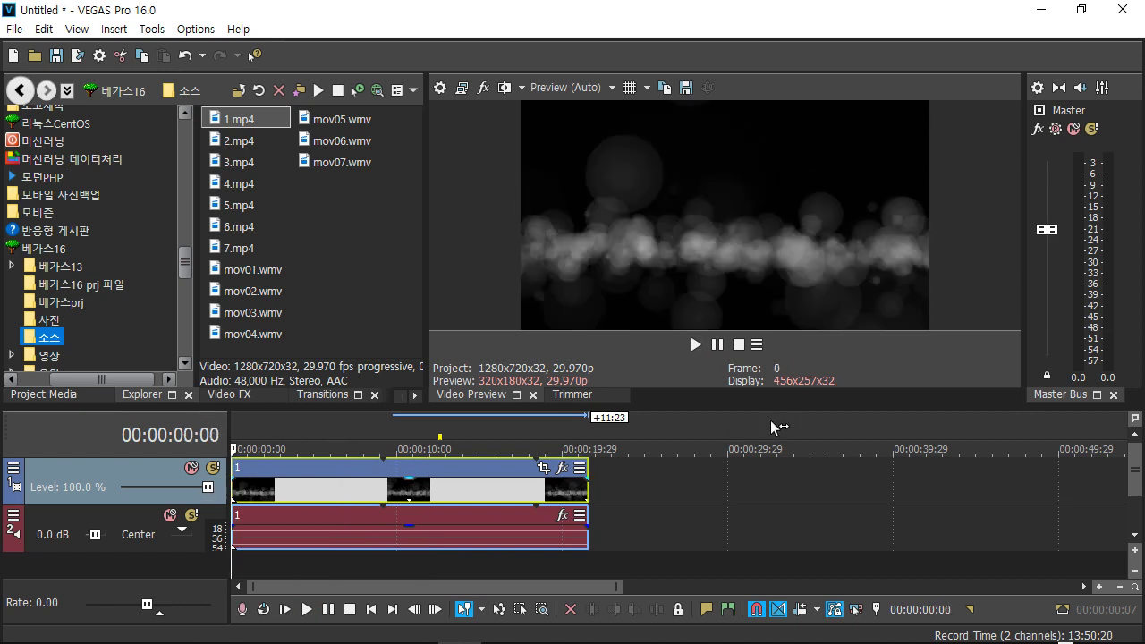
Step: Play the extended clip from the start past its end, and return the playhead to 00:00:00:00
click(693, 345)
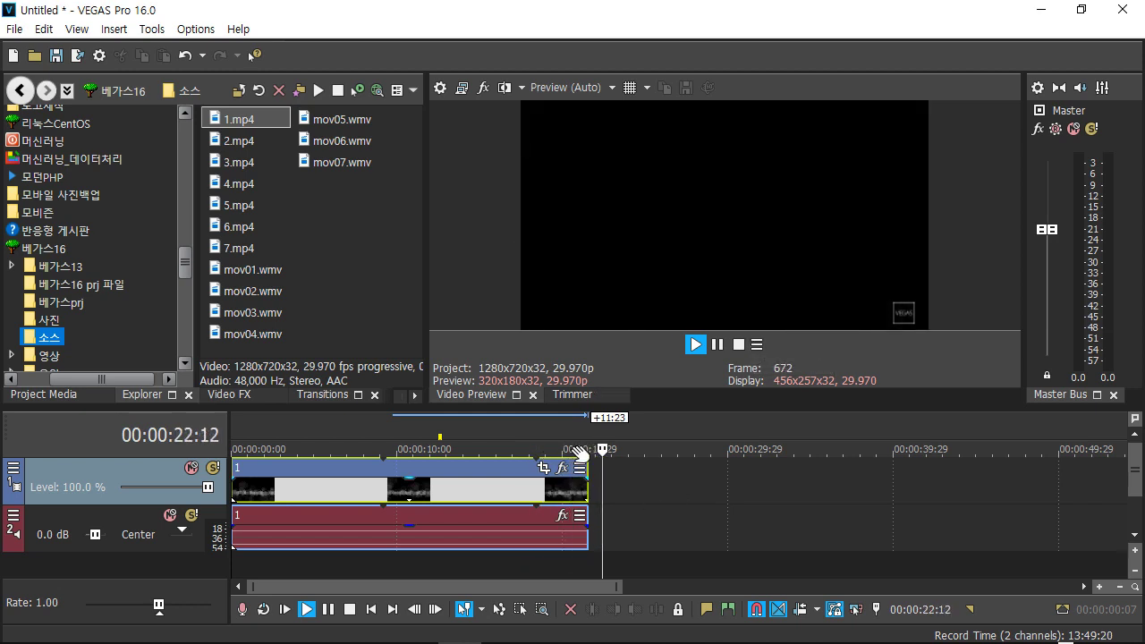
click(717, 345)
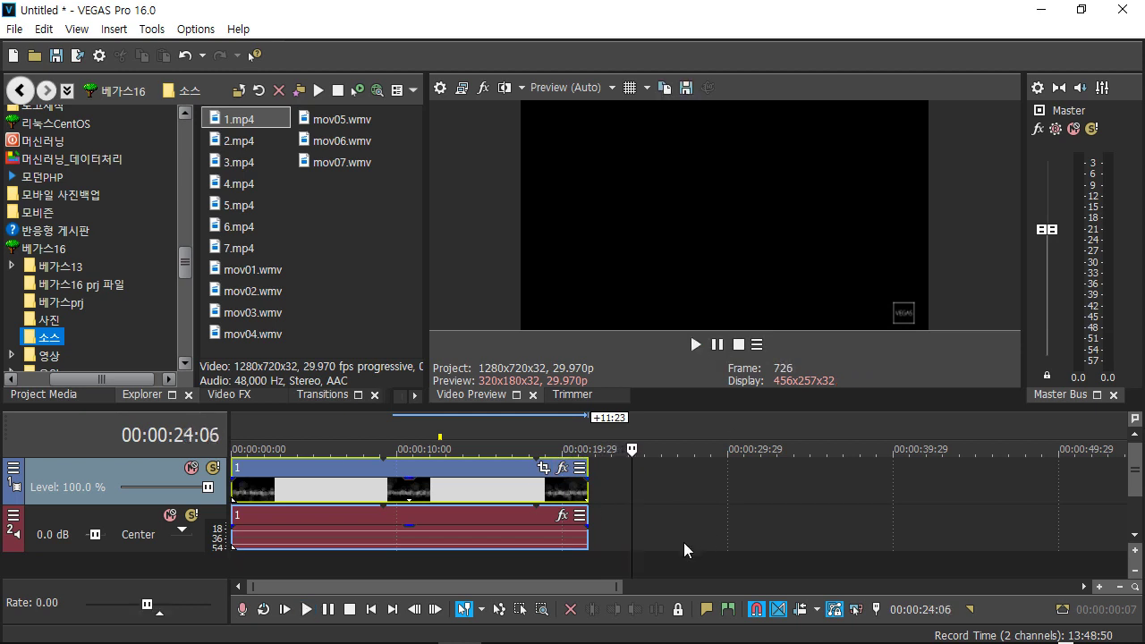
key(ctrl+Home)
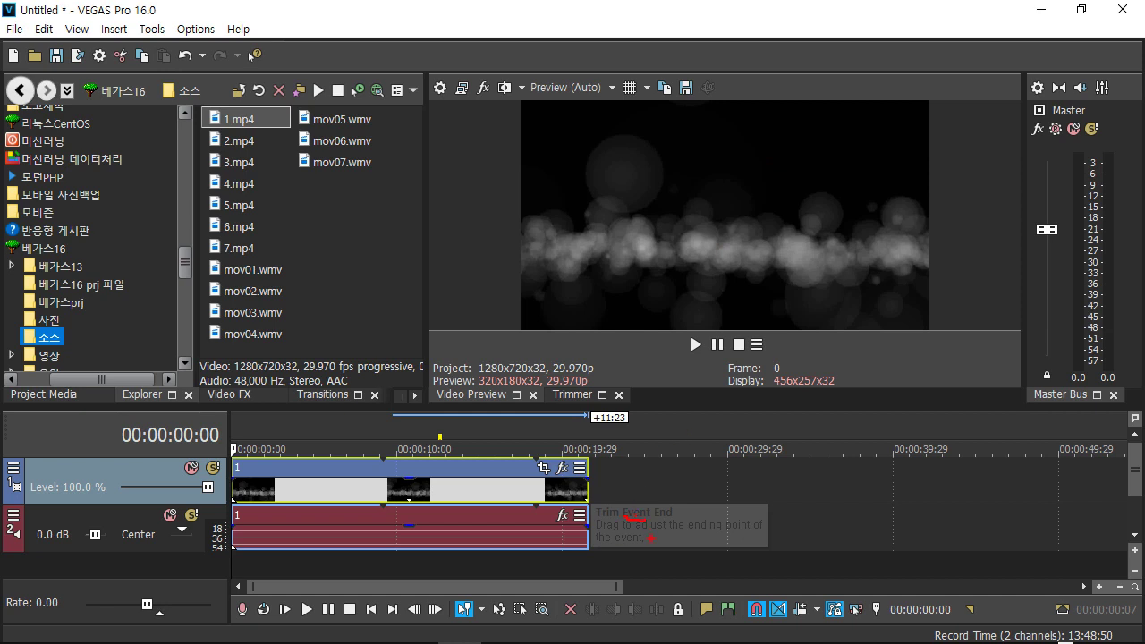
drag(637, 519, 636, 526)
mouse_move(269, 132)
mouse_down()
mouse_move(308, 207)
mouse_move(336, 207)
mouse_move(331, 223)
mouse_up()
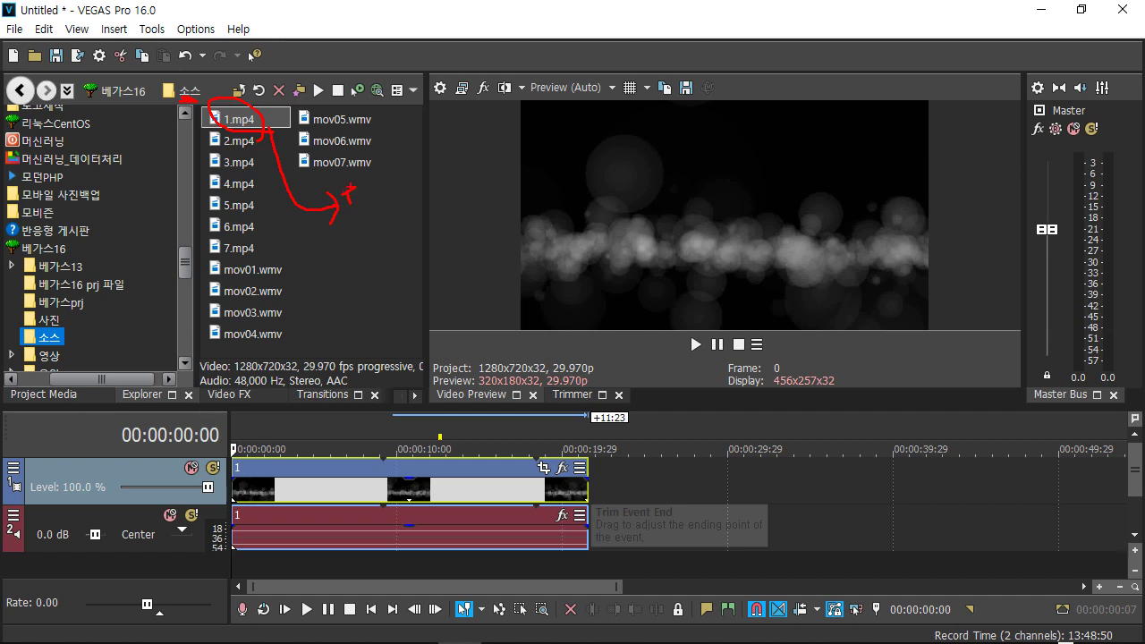
drag(363, 181, 388, 218)
mouse_move(308, 138)
mouse_down()
mouse_move(390, 285)
mouse_move(391, 449)
mouse_up()
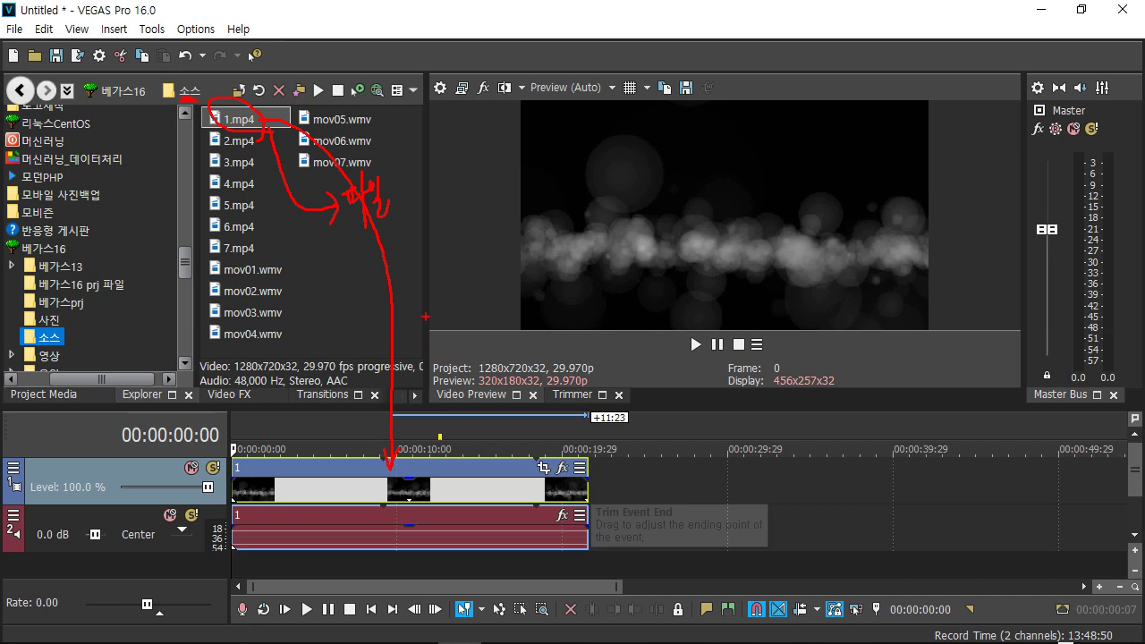
drag(422, 301, 431, 314)
mouse_move(435, 293)
mouse_down()
mouse_move(436, 321)
mouse_move(447, 304)
mouse_move(451, 319)
mouse_move(459, 303)
mouse_move(456, 321)
mouse_move(467, 310)
mouse_move(468, 334)
mouse_move(467, 319)
mouse_move(479, 328)
mouse_move(502, 303)
mouse_move(527, 329)
mouse_up()
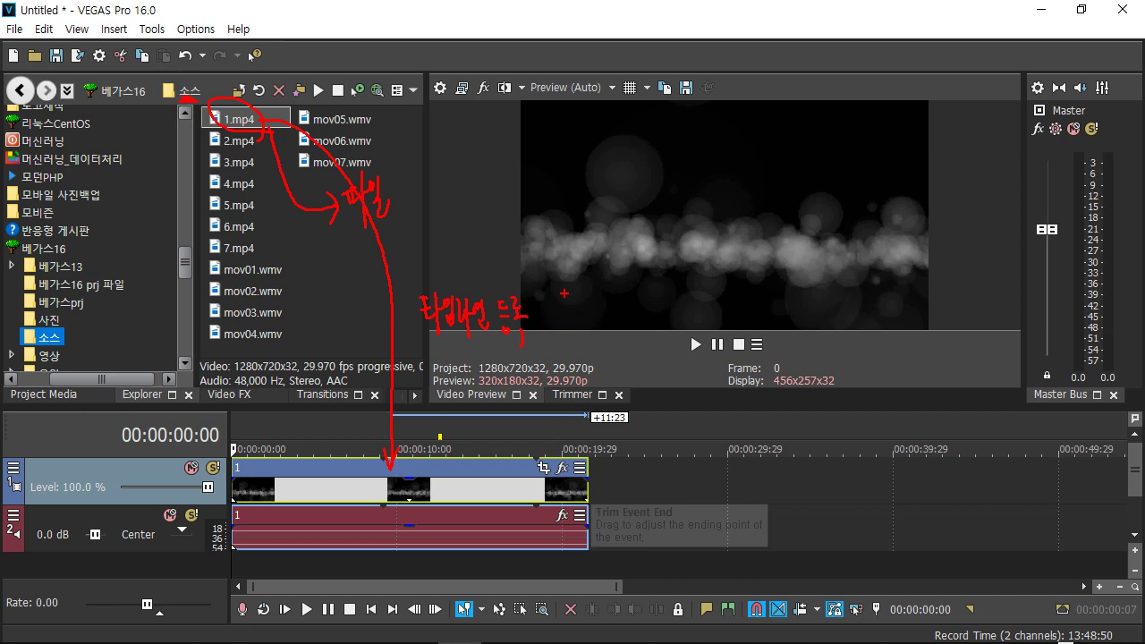
mouse_move(556, 312)
mouse_down()
mouse_move(573, 328)
mouse_move(604, 310)
mouse_move(604, 329)
mouse_move(621, 332)
mouse_move(663, 316)
mouse_up()
click(632, 335)
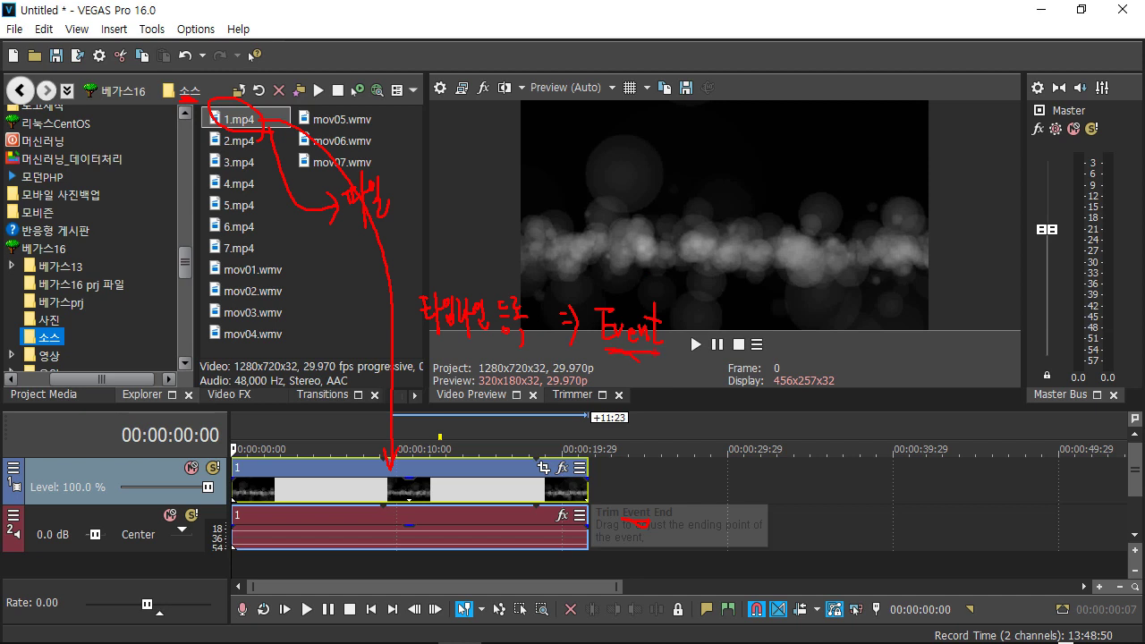
mouse_move(688, 297)
mouse_down()
mouse_move(683, 329)
mouse_move(725, 327)
mouse_up()
mouse_move(726, 310)
mouse_down()
mouse_move(733, 327)
mouse_move(755, 329)
mouse_up()
mouse_move(766, 313)
mouse_down()
mouse_move(766, 331)
mouse_move(783, 331)
mouse_up()
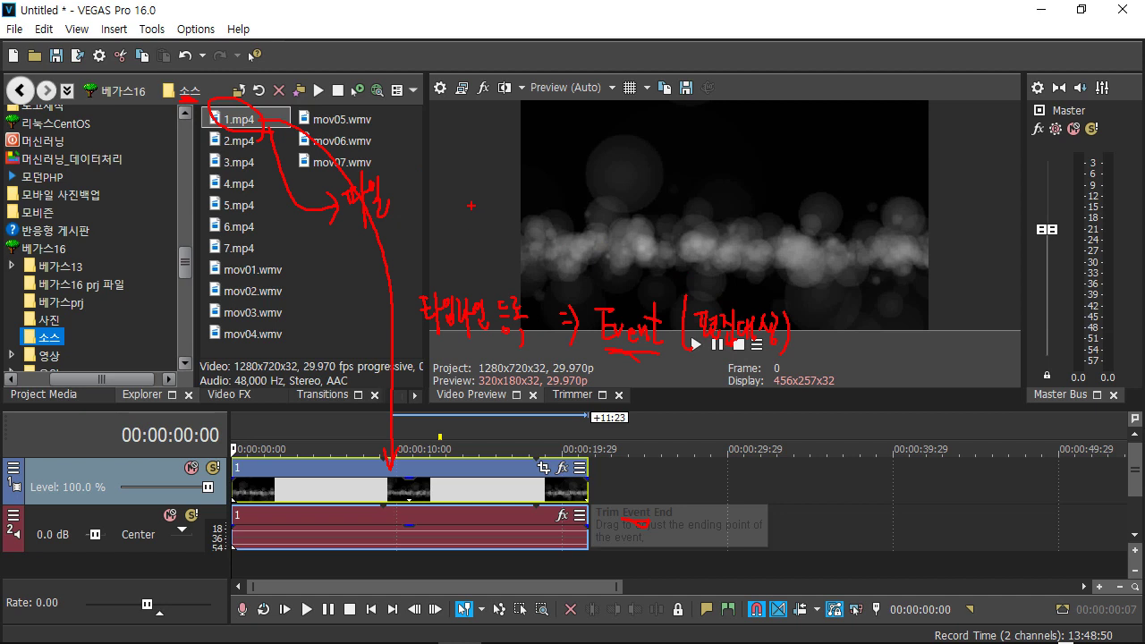
drag(454, 165, 471, 195)
drag(471, 179, 483, 216)
drag(484, 163, 497, 194)
drag(490, 170, 501, 191)
drag(506, 165, 506, 206)
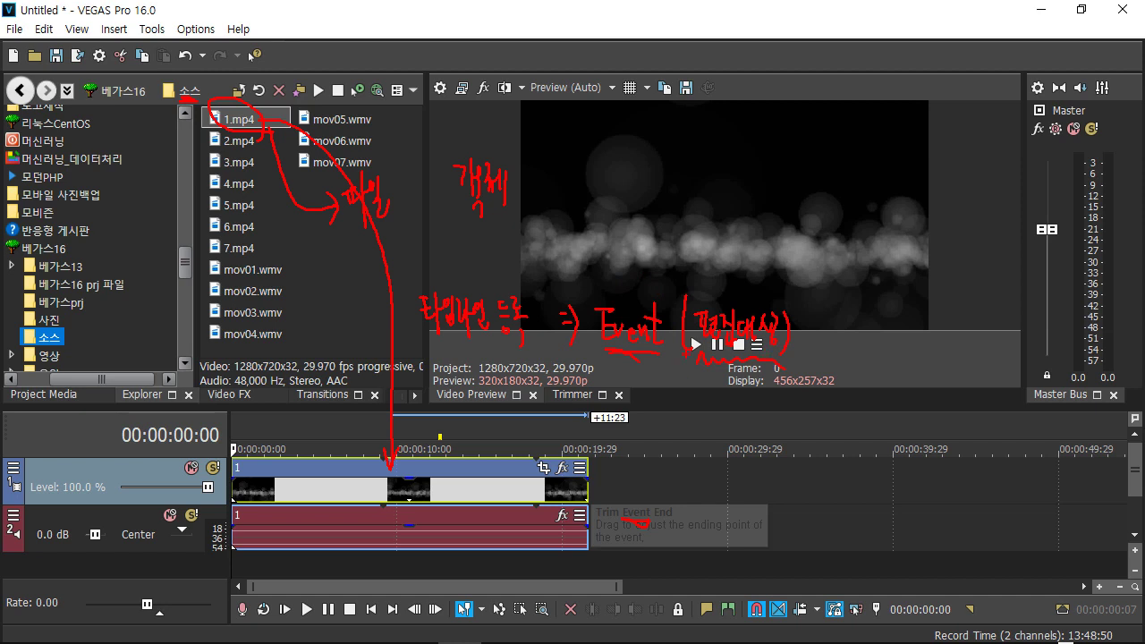
mouse_move(601, 307)
mouse_down()
mouse_move(612, 281)
mouse_move(653, 304)
mouse_move(684, 229)
mouse_move(687, 251)
mouse_up()
drag(703, 207, 715, 205)
mouse_move(749, 199)
mouse_down()
mouse_move(753, 233)
mouse_move(771, 217)
mouse_move(783, 234)
mouse_move(873, 231)
mouse_move(895, 211)
mouse_move(900, 234)
mouse_move(922, 220)
mouse_move(925, 229)
mouse_up()
drag(932, 204, 932, 272)
mouse_move(747, 245)
mouse_down()
mouse_move(717, 254)
mouse_move(741, 256)
mouse_up()
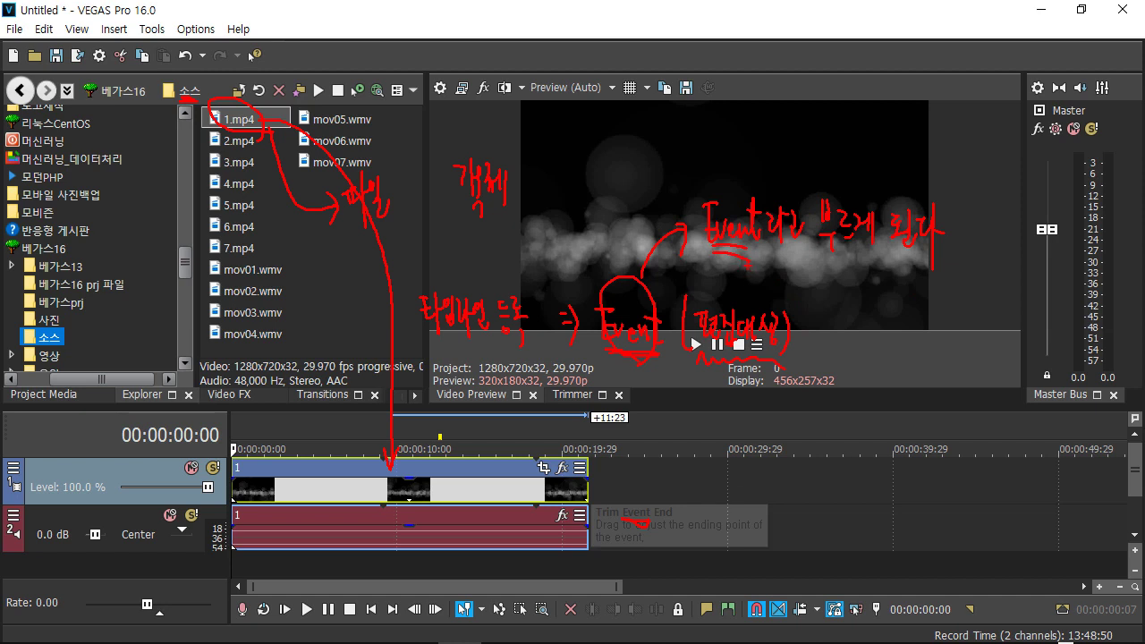
drag(721, 252, 746, 252)
drag(716, 248, 742, 246)
mouse_move(758, 68)
mouse_down()
mouse_move(738, 139)
mouse_move(749, 206)
mouse_up()
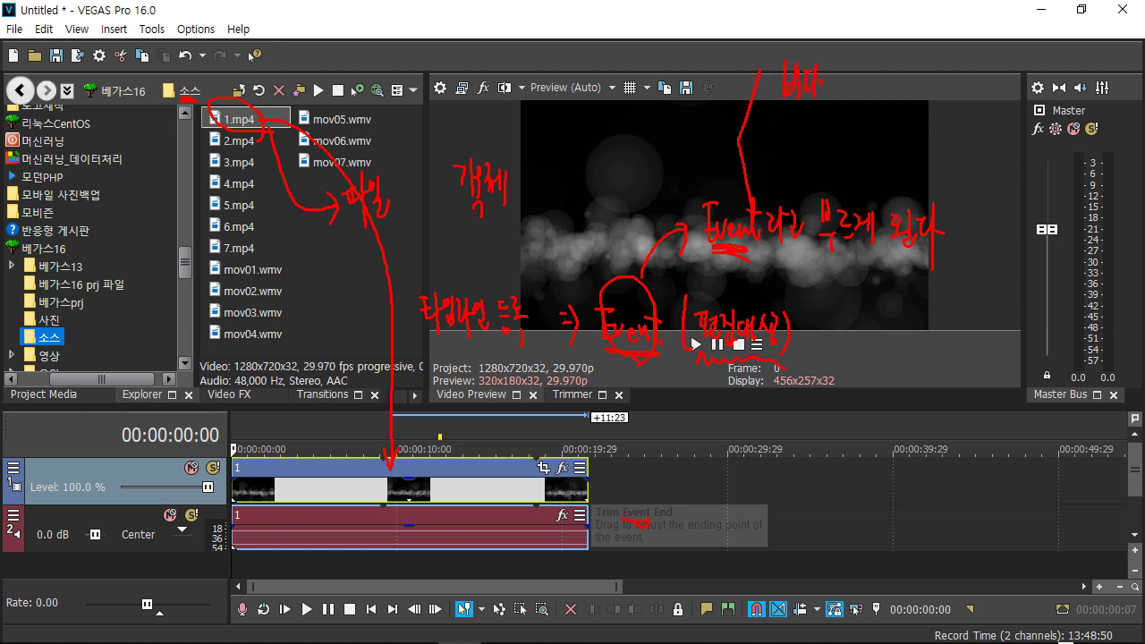
mouse_move(796, 115)
mouse_down()
mouse_move(795, 133)
mouse_move(809, 136)
mouse_up()
drag(806, 113, 823, 136)
drag(821, 109, 823, 146)
mouse_move(824, 127)
mouse_down()
mouse_move(842, 136)
mouse_move(798, 154)
mouse_up()
mouse_move(807, 147)
mouse_down()
mouse_move(808, 186)
mouse_move(816, 156)
mouse_move(830, 197)
mouse_move(841, 177)
mouse_up()
mouse_move(848, 156)
mouse_down()
mouse_move(846, 183)
mouse_move(867, 166)
mouse_up()
mouse_move(862, 167)
mouse_down()
mouse_move(863, 192)
mouse_move(868, 179)
mouse_up()
mouse_move(875, 168)
mouse_down()
mouse_move(882, 188)
mouse_move(905, 174)
mouse_move(916, 184)
mouse_up()
drag(914, 159, 921, 192)
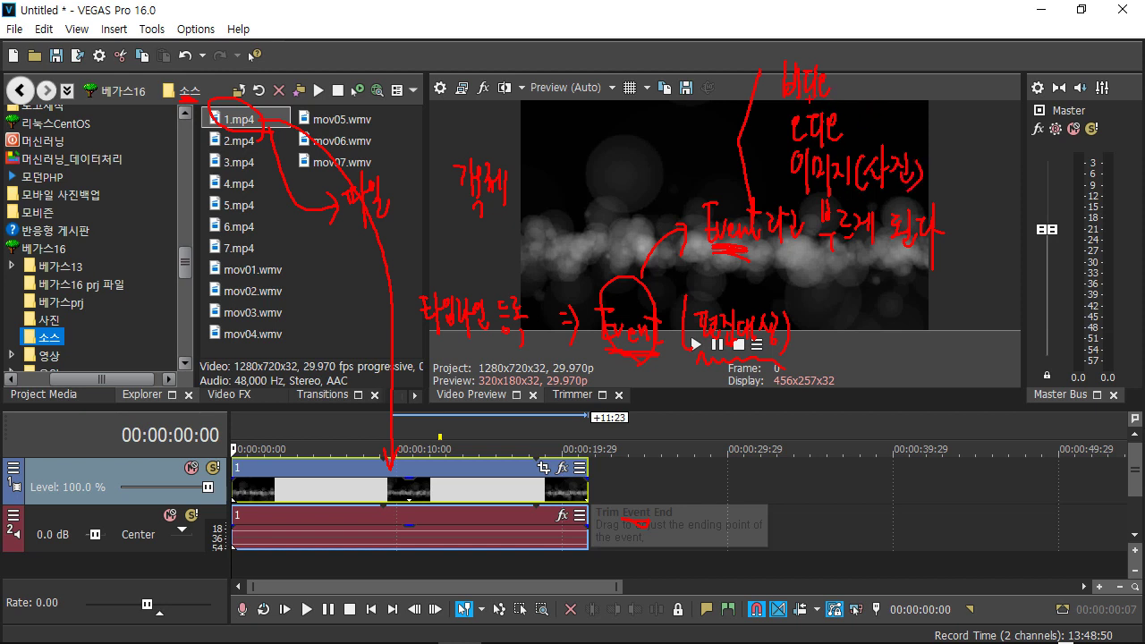
drag(808, 156, 826, 156)
drag(787, 98, 824, 105)
mouse_move(463, 489)
mouse_down()
mouse_move(457, 506)
mouse_move(464, 490)
mouse_move(485, 541)
mouse_up()
mouse_move(495, 487)
mouse_down()
mouse_move(486, 539)
mouse_move(504, 506)
mouse_up()
drag(506, 492, 514, 506)
mouse_move(519, 483)
mouse_down()
mouse_move(519, 507)
mouse_move(539, 505)
mouse_up()
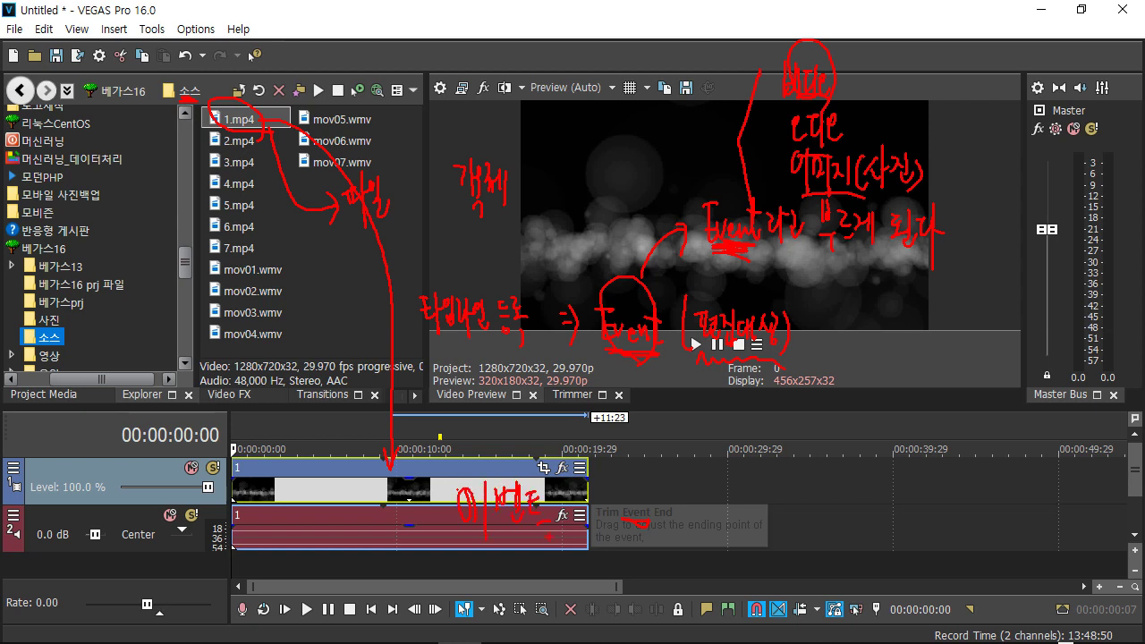
key(e)
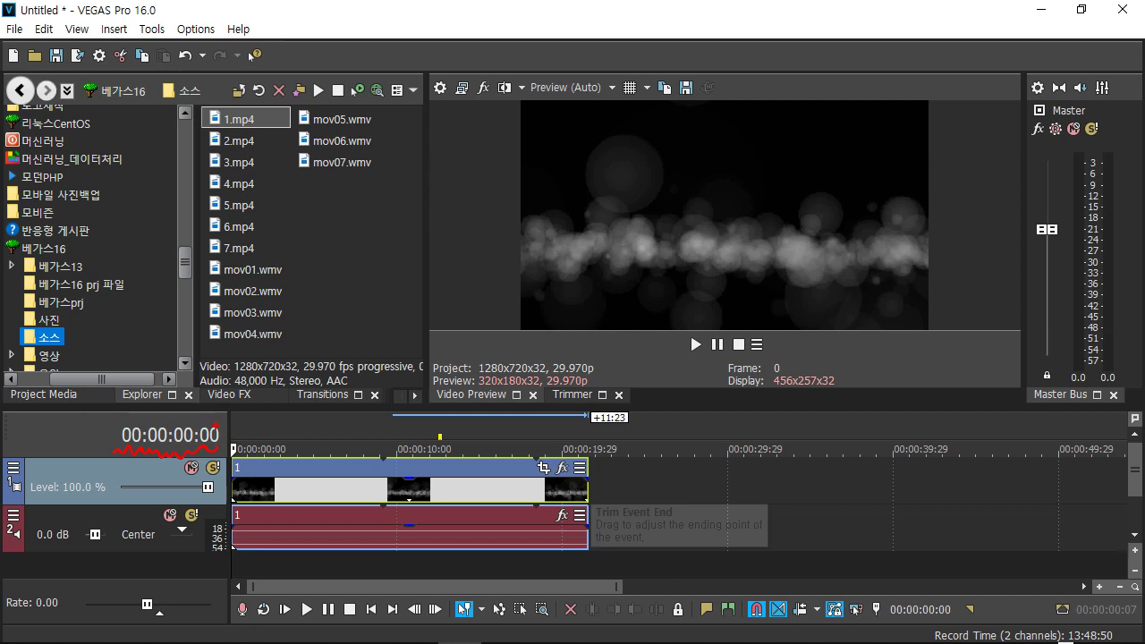
mouse_move(124, 421)
mouse_down()
mouse_move(126, 372)
mouse_move(139, 370)
mouse_up()
mouse_move(168, 336)
mouse_down()
mouse_move(187, 415)
mouse_move(202, 357)
mouse_up()
mouse_move(211, 411)
mouse_down()
mouse_move(234, 368)
mouse_move(291, 337)
mouse_up()
mouse_move(283, 338)
mouse_down()
mouse_move(283, 362)
mouse_move(297, 350)
mouse_move(313, 369)
mouse_move(338, 370)
mouse_move(378, 337)
mouse_up()
mouse_move(361, 358)
mouse_down()
mouse_move(377, 355)
mouse_move(378, 379)
mouse_up()
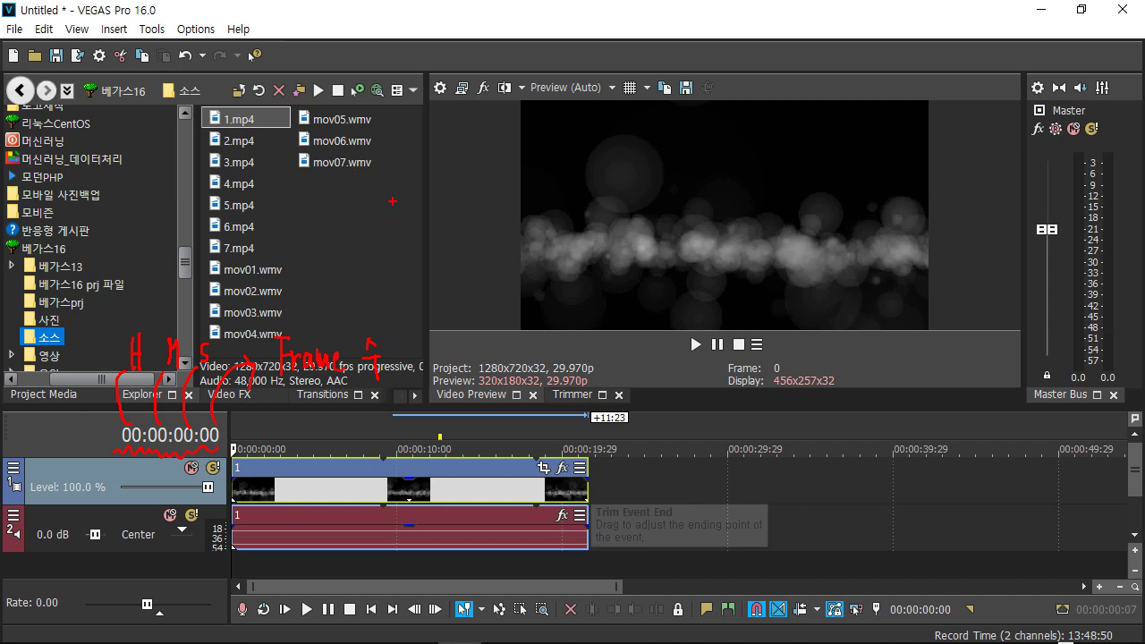
mouse_move(387, 199)
mouse_down()
mouse_move(386, 215)
mouse_move(407, 199)
mouse_move(419, 250)
mouse_move(418, 215)
mouse_up()
drag(449, 188, 445, 239)
drag(521, 193, 529, 220)
drag(555, 180, 551, 217)
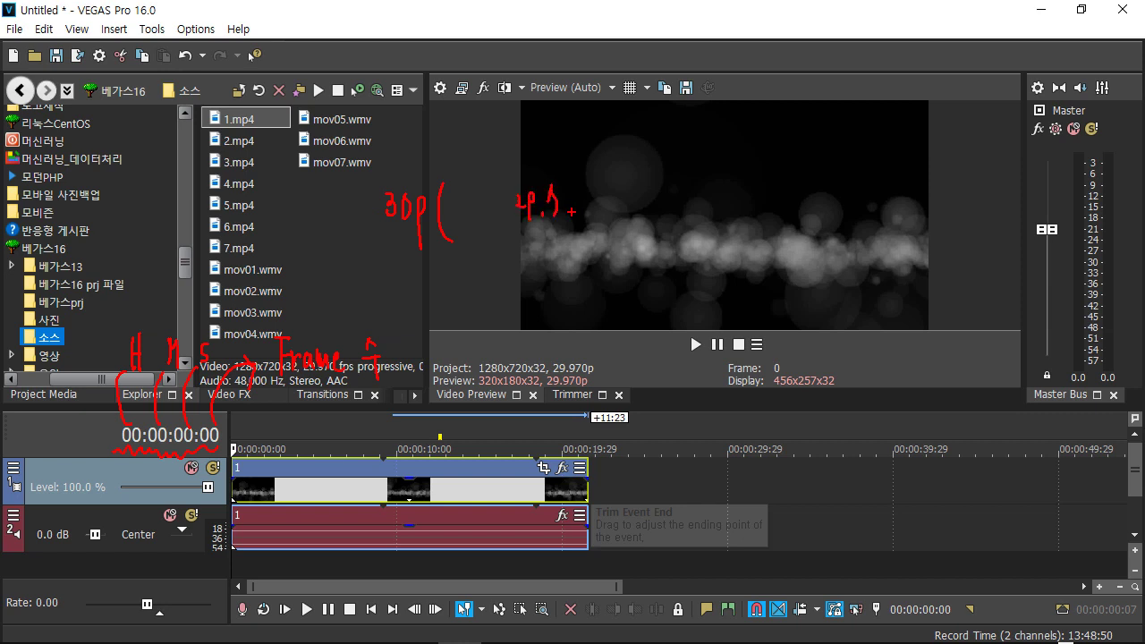
mouse_move(598, 174)
mouse_down()
mouse_move(583, 223)
mouse_move(620, 224)
mouse_up()
drag(544, 224, 619, 223)
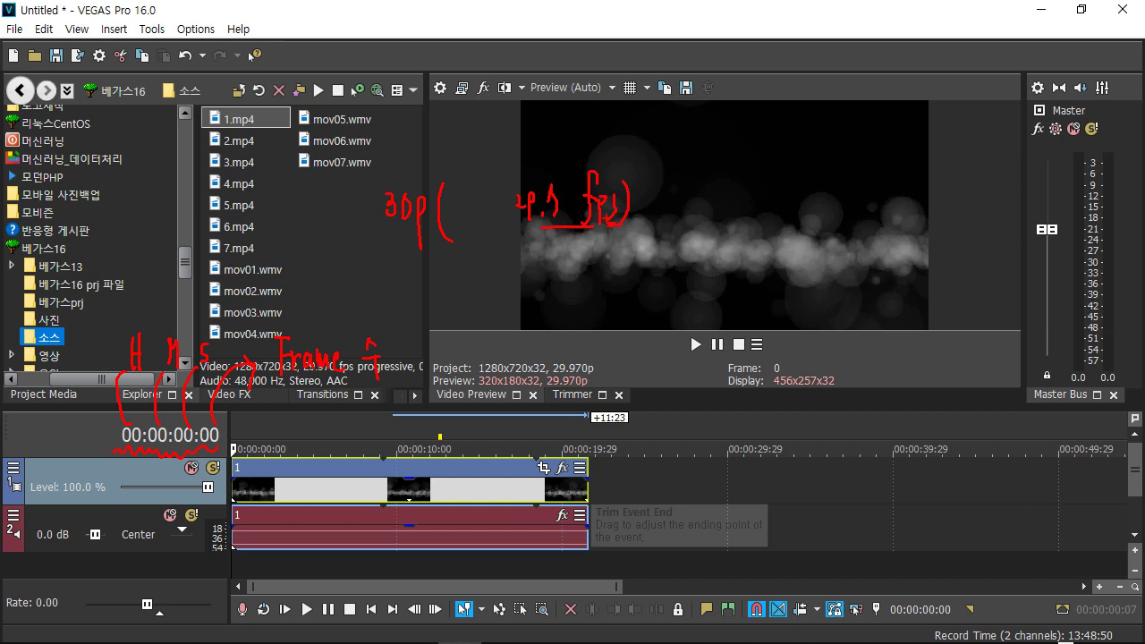
drag(540, 161, 558, 183)
mouse_move(519, 283)
mouse_down()
mouse_move(521, 307)
mouse_move(538, 292)
mouse_up()
drag(546, 282, 556, 282)
mouse_move(551, 278)
mouse_down()
mouse_move(551, 311)
mouse_move(574, 292)
mouse_move(589, 307)
mouse_move(612, 294)
mouse_move(608, 307)
mouse_up()
mouse_move(676, 205)
mouse_down()
mouse_move(693, 245)
mouse_move(710, 225)
mouse_move(712, 249)
mouse_move(721, 218)
mouse_move(729, 240)
mouse_move(760, 240)
mouse_up()
drag(755, 243, 760, 258)
drag(765, 217, 773, 232)
drag(769, 214, 783, 236)
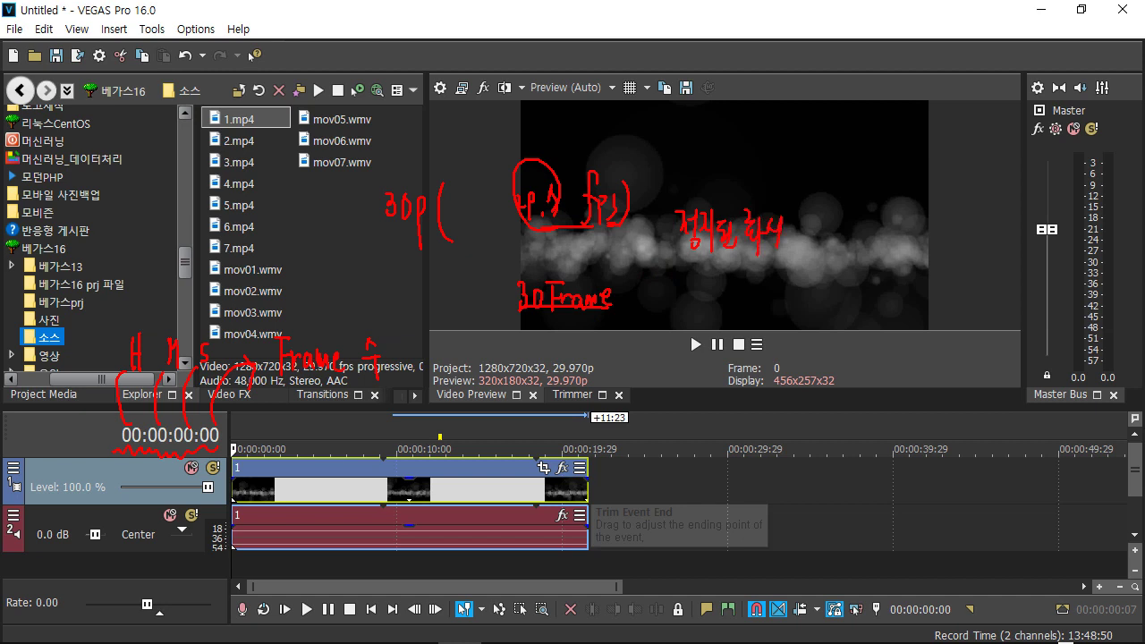
drag(689, 252, 765, 259)
drag(790, 201, 798, 187)
mouse_move(682, 211)
mouse_down()
mouse_move(719, 179)
mouse_move(778, 191)
mouse_move(787, 295)
mouse_move(775, 297)
mouse_up()
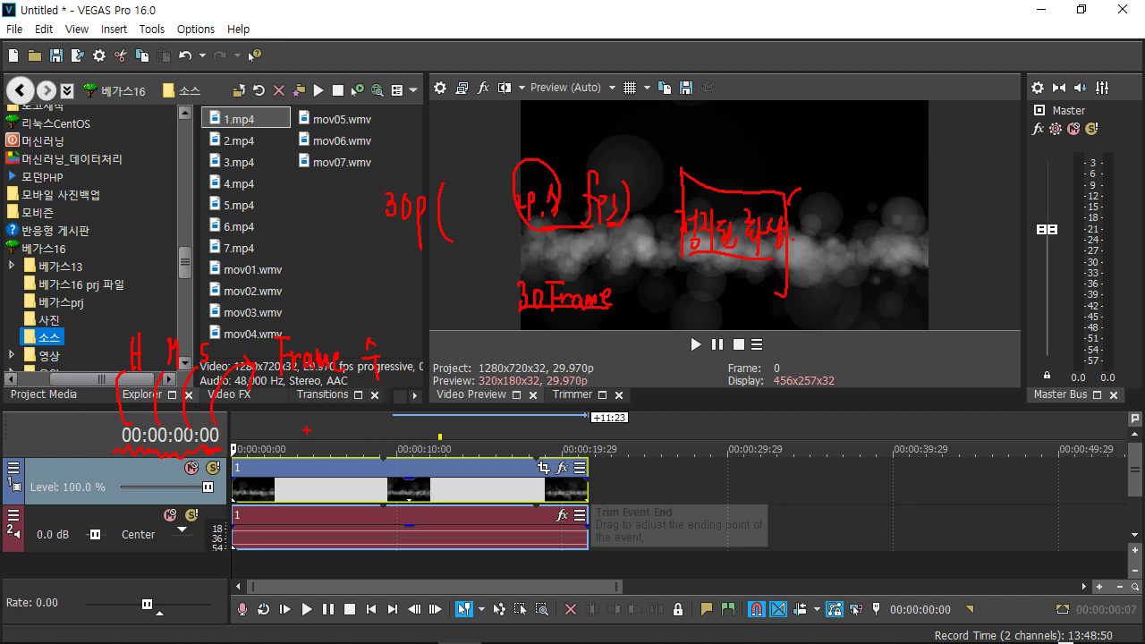
key(Escape)
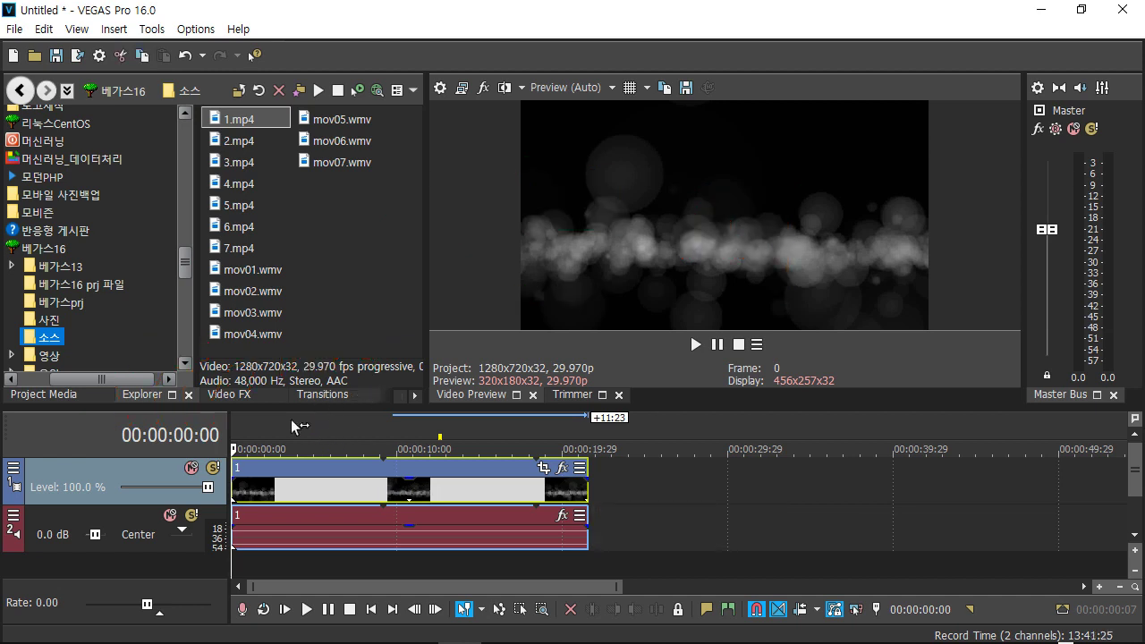
Step: Play the clip from the start for about one second, and trim its end back by 6:00
key(space)
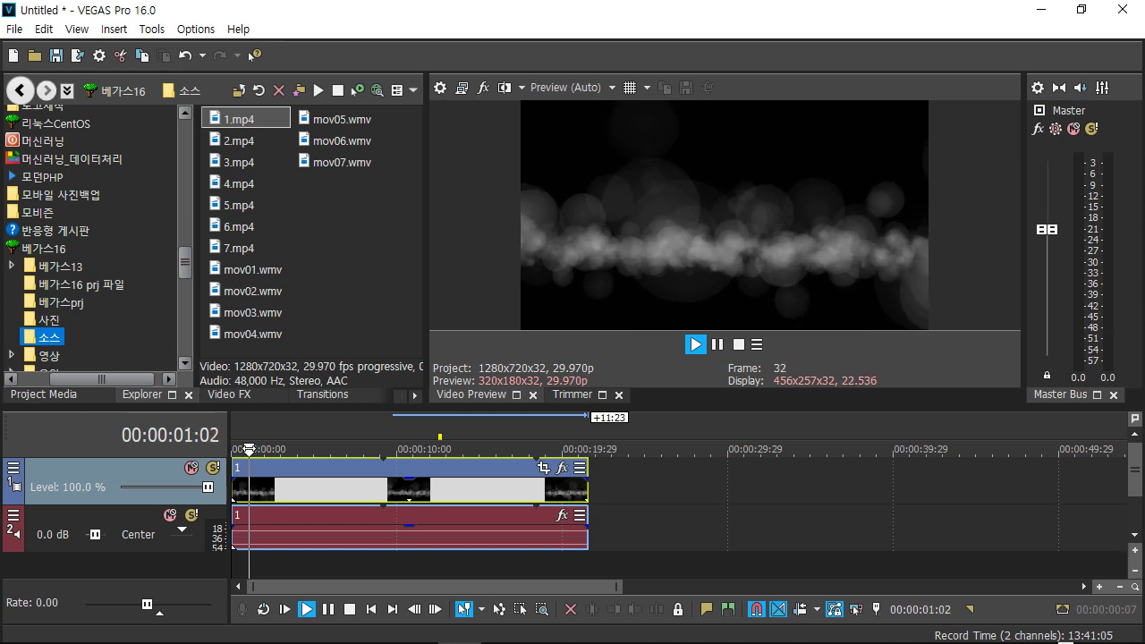
key(space)
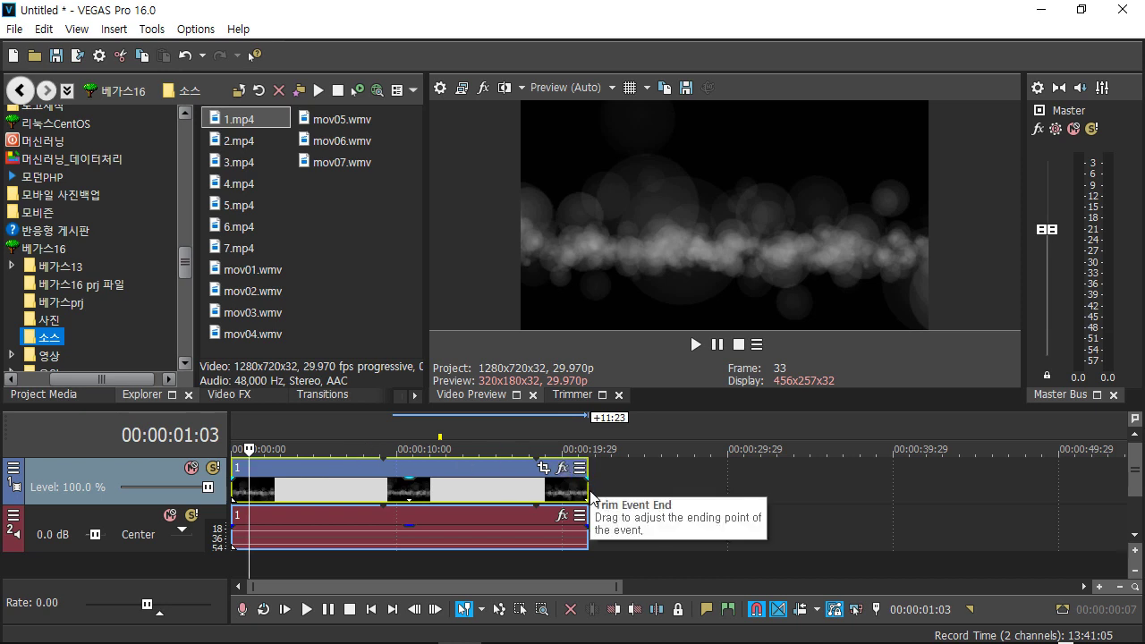
drag(589, 492, 488, 492)
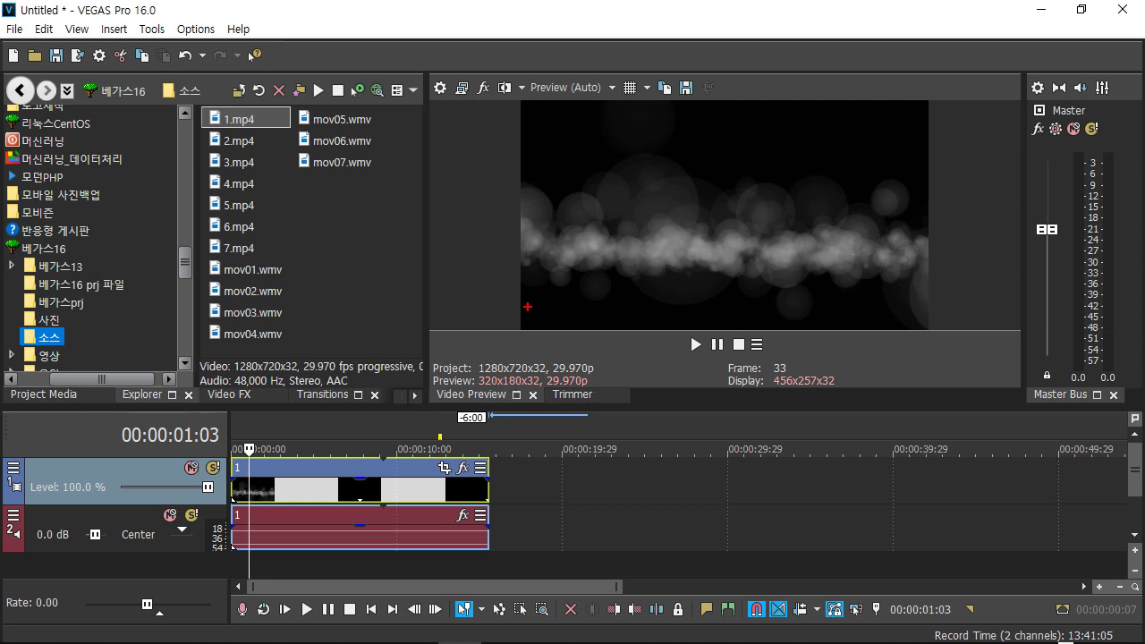
drag(482, 234, 491, 252)
drag(503, 225, 513, 254)
drag(514, 255, 526, 245)
drag(538, 233, 542, 244)
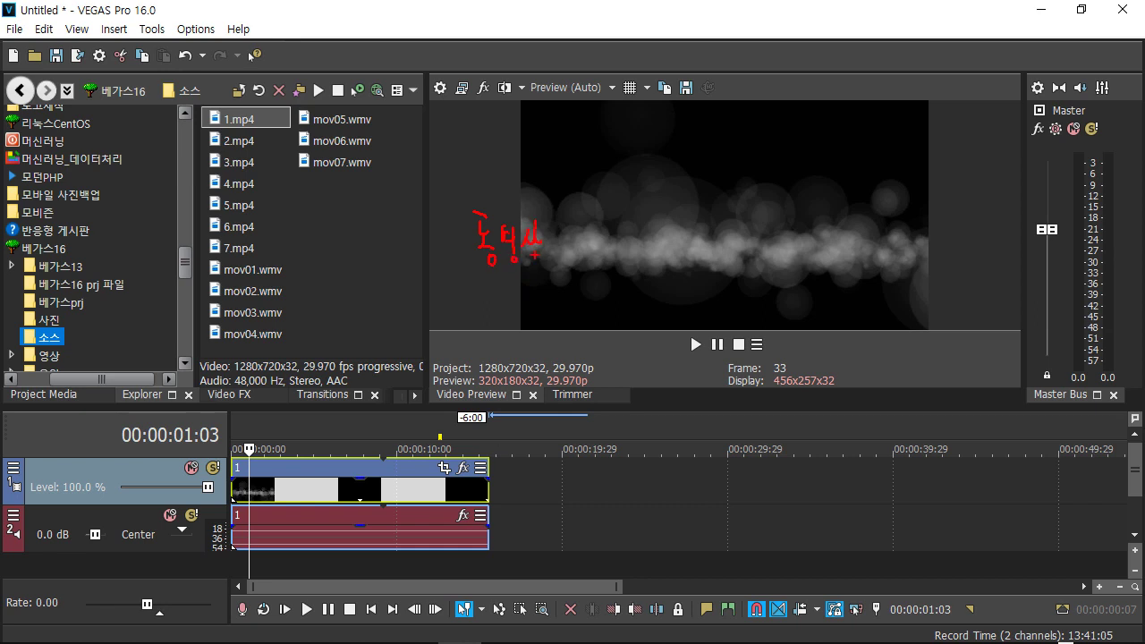
mouse_move(611, 182)
mouse_down()
mouse_move(594, 263)
mouse_move(612, 293)
mouse_up()
mouse_move(637, 165)
mouse_down()
mouse_move(655, 189)
mouse_move(661, 161)
mouse_up()
mouse_move(657, 179)
mouse_down()
mouse_move(657, 190)
mouse_move(696, 184)
mouse_up()
mouse_move(642, 298)
mouse_down()
mouse_move(656, 297)
mouse_move(656, 285)
mouse_move(678, 299)
mouse_up()
drag(685, 266, 690, 299)
drag(694, 274, 703, 310)
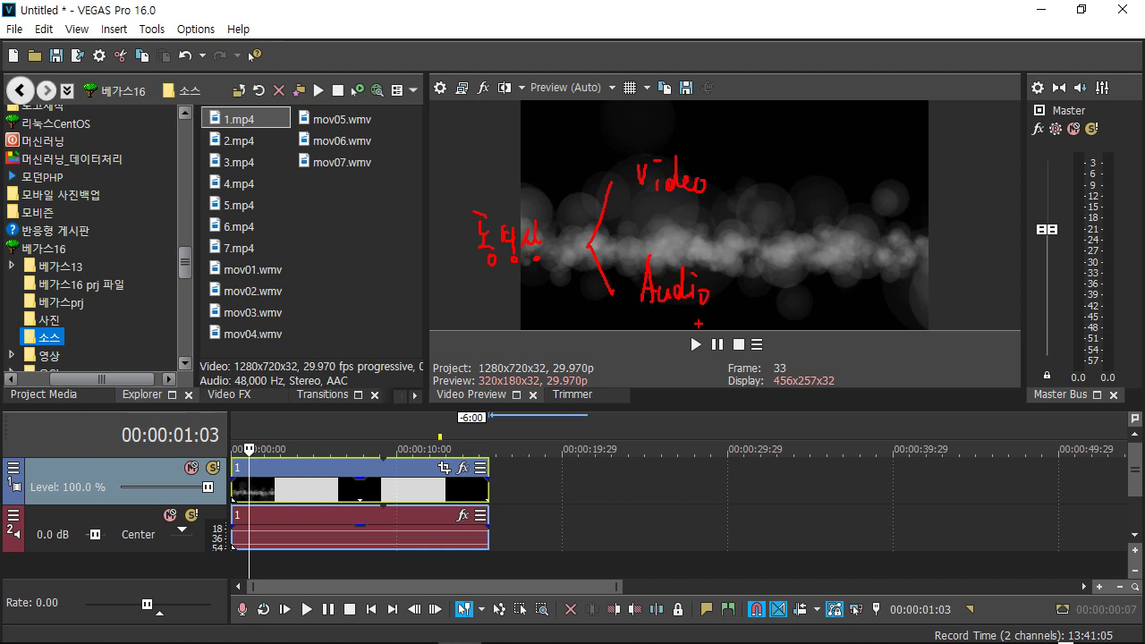
mouse_move(479, 277)
mouse_down()
mouse_move(546, 274)
mouse_move(519, 438)
mouse_up()
drag(638, 204, 690, 211)
mouse_move(643, 315)
mouse_down()
mouse_move(694, 313)
mouse_move(674, 316)
mouse_up()
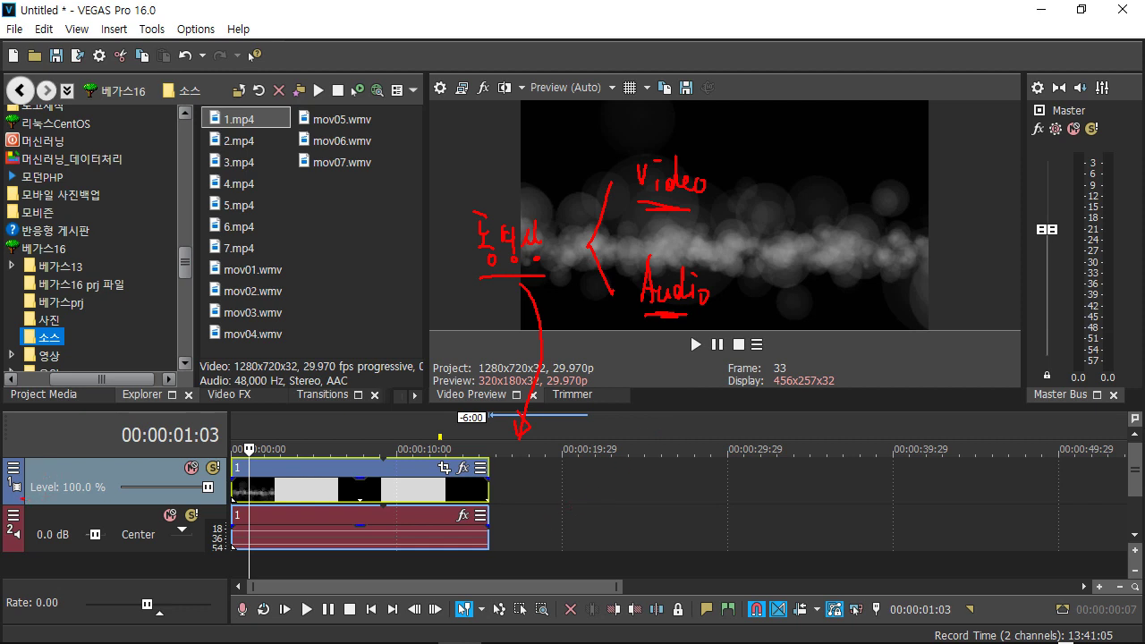
mouse_move(19, 480)
mouse_down()
mouse_move(28, 481)
mouse_move(20, 509)
mouse_up()
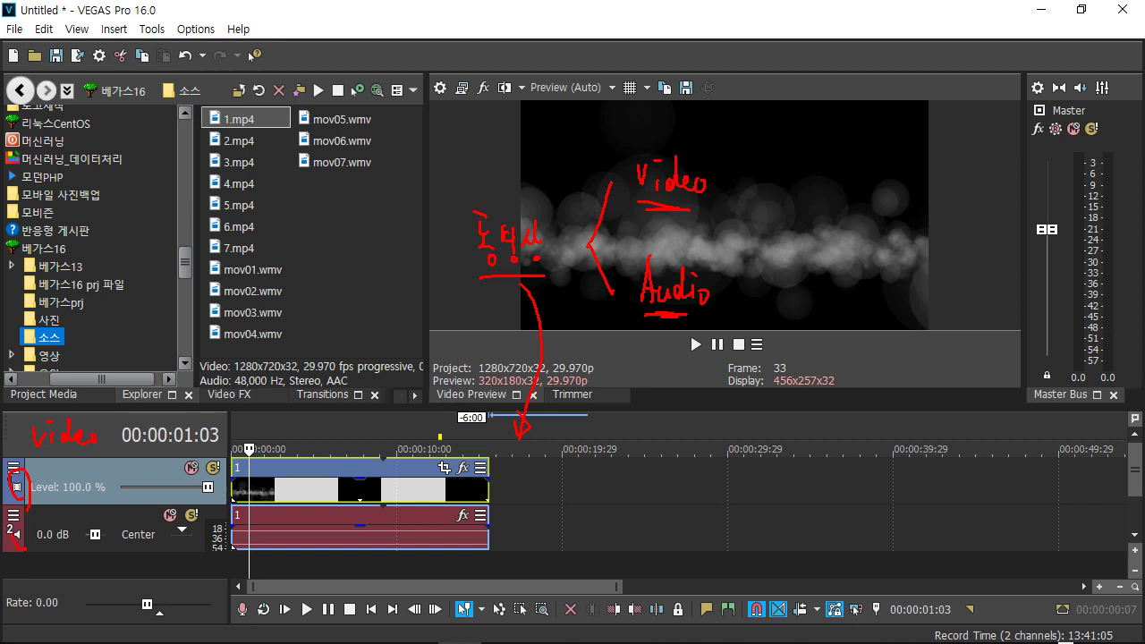
mouse_move(21, 503)
mouse_down()
mouse_move(31, 572)
mouse_move(43, 556)
mouse_up()
drag(38, 551, 75, 547)
mouse_move(75, 540)
mouse_down()
mouse_move(61, 573)
mouse_move(118, 563)
mouse_up()
click(124, 576)
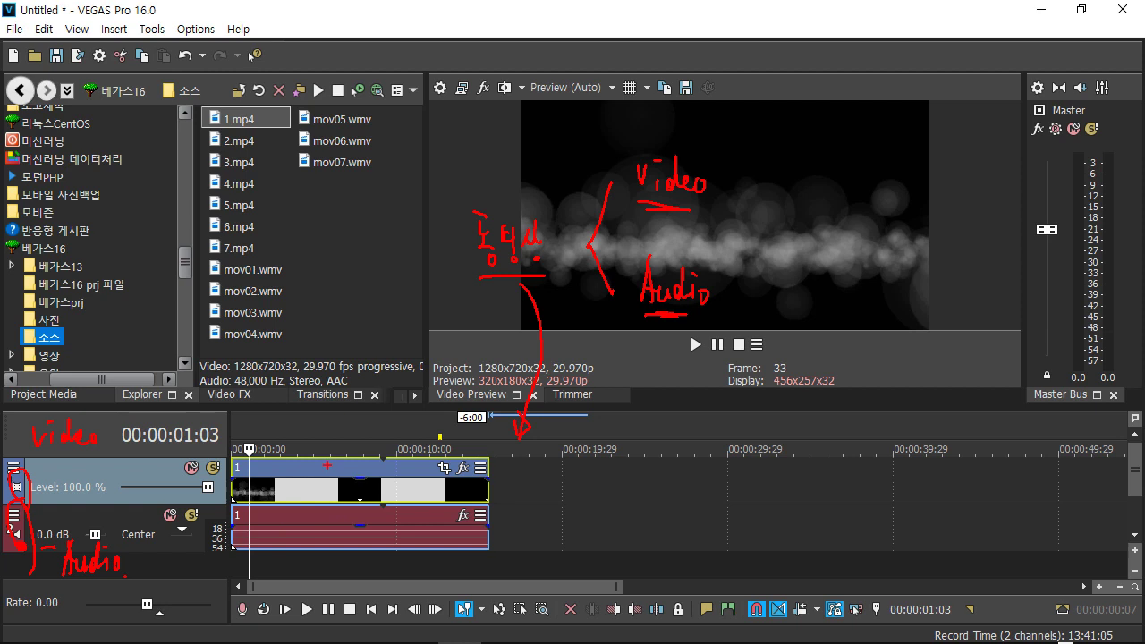
drag(328, 450, 327, 475)
key(e)
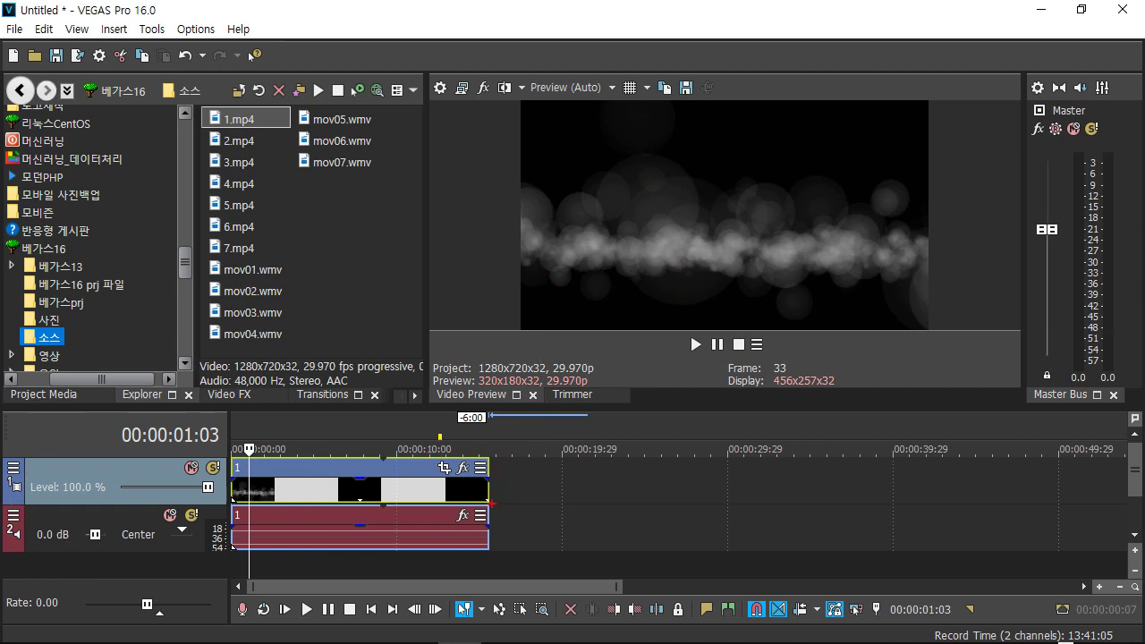
key(Escape)
Step: Return the playhead to 00:00:00:00 and briefly play the shortened clip from there
click(234, 449)
key(space)
key(space)
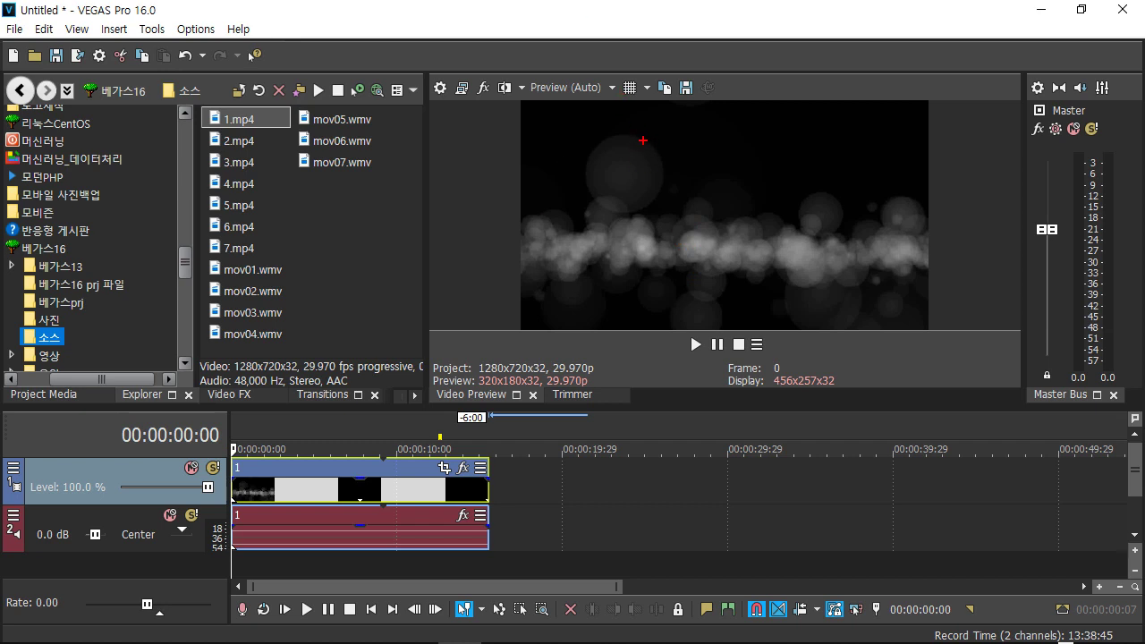
drag(621, 129, 623, 151)
mouse_move(680, 123)
mouse_down()
mouse_move(682, 147)
mouse_move(716, 148)
mouse_move(729, 130)
mouse_move(743, 135)
mouse_move(740, 159)
mouse_move(761, 149)
mouse_move(768, 160)
mouse_up()
mouse_move(805, 120)
mouse_down()
mouse_move(810, 148)
mouse_move(843, 120)
mouse_move(840, 152)
mouse_up()
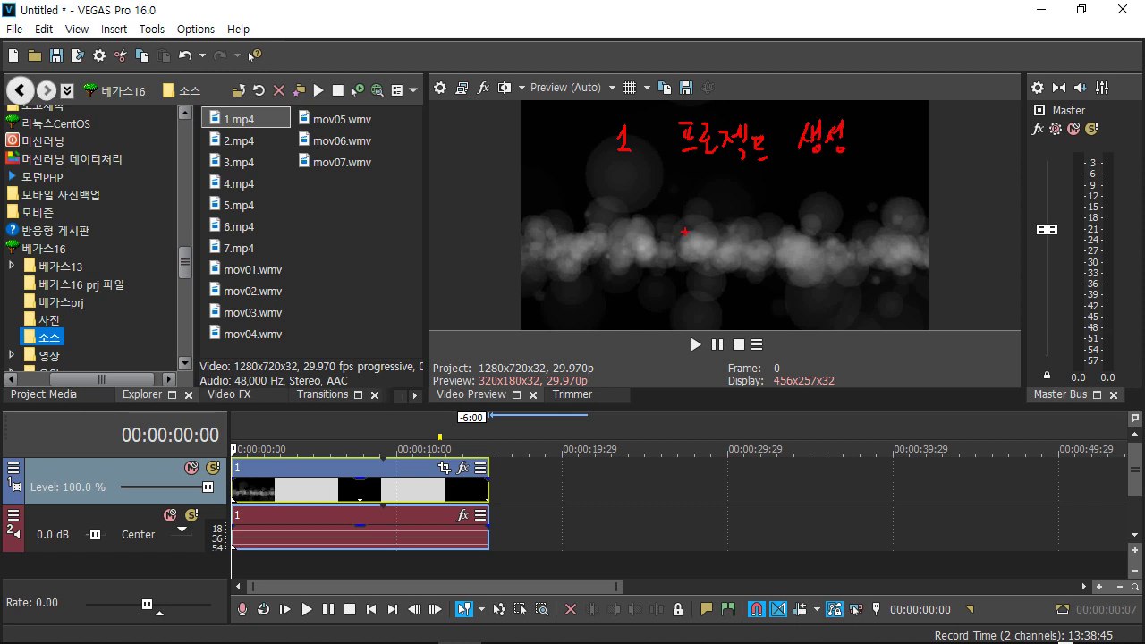
drag(619, 210, 620, 236)
mouse_move(694, 200)
mouse_down()
mouse_move(698, 234)
mouse_move(707, 213)
mouse_move(723, 234)
mouse_move(757, 220)
mouse_up()
mouse_move(749, 211)
mouse_down()
mouse_move(764, 231)
mouse_move(772, 216)
mouse_up()
drag(780, 195, 780, 226)
mouse_move(780, 212)
mouse_down()
mouse_move(795, 218)
mouse_move(792, 233)
mouse_move(819, 211)
mouse_up()
drag(817, 218, 837, 206)
mouse_move(841, 190)
mouse_down()
mouse_move(846, 236)
mouse_move(864, 216)
mouse_up()
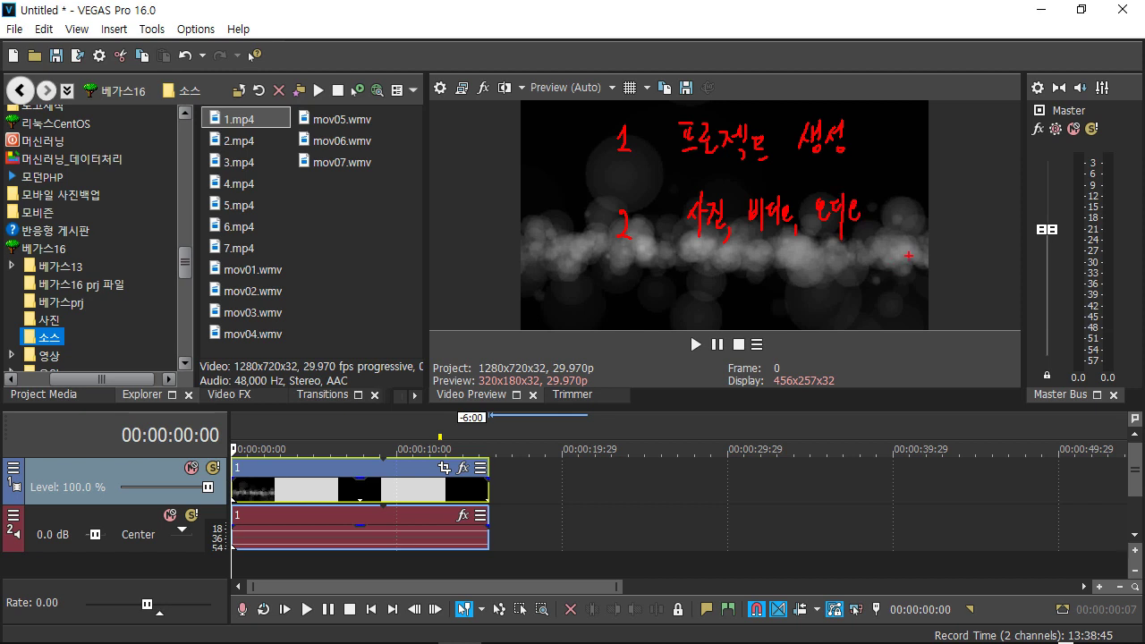
mouse_move(683, 240)
mouse_down()
mouse_move(839, 235)
mouse_move(840, 222)
mouse_up()
mouse_move(842, 225)
mouse_down()
mouse_move(913, 234)
mouse_move(930, 220)
mouse_move(959, 222)
mouse_up()
drag(964, 200, 965, 236)
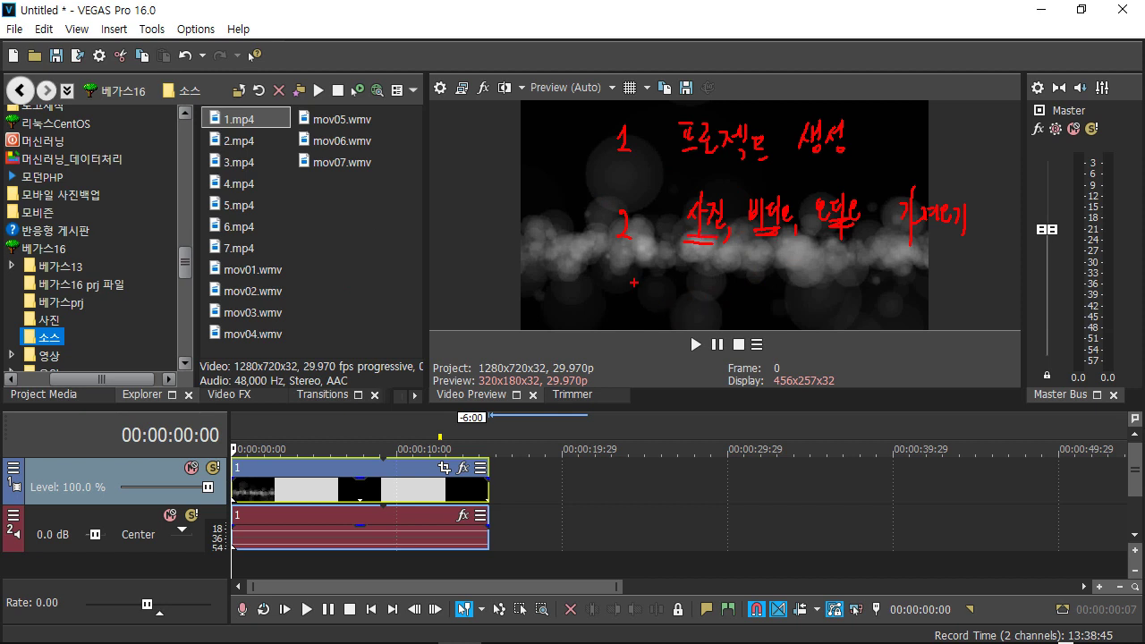
drag(618, 285, 614, 319)
drag(692, 279, 711, 277)
mouse_move(703, 280)
mouse_down()
mouse_move(703, 301)
mouse_move(724, 291)
mouse_up()
mouse_move(722, 277)
mouse_down()
mouse_move(723, 295)
mouse_move(737, 296)
mouse_up()
mouse_move(725, 302)
mouse_down()
mouse_move(756, 307)
mouse_move(766, 294)
mouse_move(784, 319)
mouse_up()
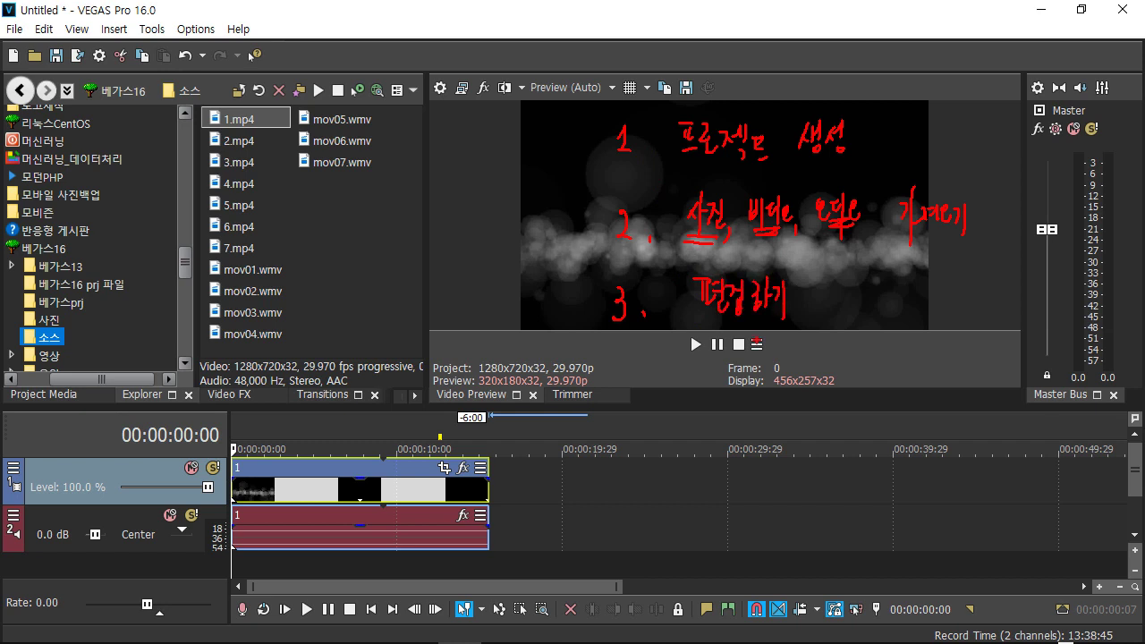
mouse_move(814, 282)
mouse_down()
mouse_move(807, 313)
mouse_move(837, 293)
mouse_move(841, 309)
mouse_move(853, 290)
mouse_move(860, 302)
mouse_up()
drag(858, 284, 865, 285)
drag(877, 282, 889, 306)
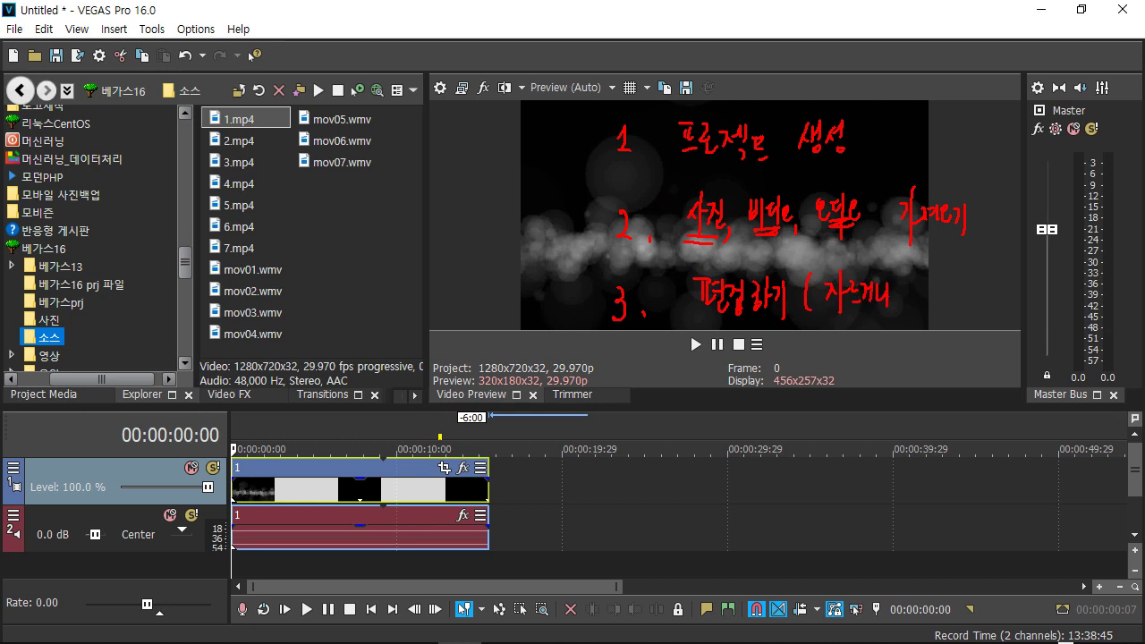
mouse_move(925, 268)
mouse_down()
mouse_move(938, 306)
mouse_move(951, 288)
mouse_move(959, 304)
mouse_move(1001, 282)
mouse_move(1005, 301)
mouse_move(1029, 315)
mouse_up()
click(971, 313)
drag(1028, 295, 1057, 291)
drag(1057, 273, 1064, 313)
drag(1065, 281, 1082, 288)
mouse_move(1079, 275)
mouse_down()
mouse_move(1082, 309)
mouse_move(1109, 295)
mouse_move(1113, 304)
mouse_up()
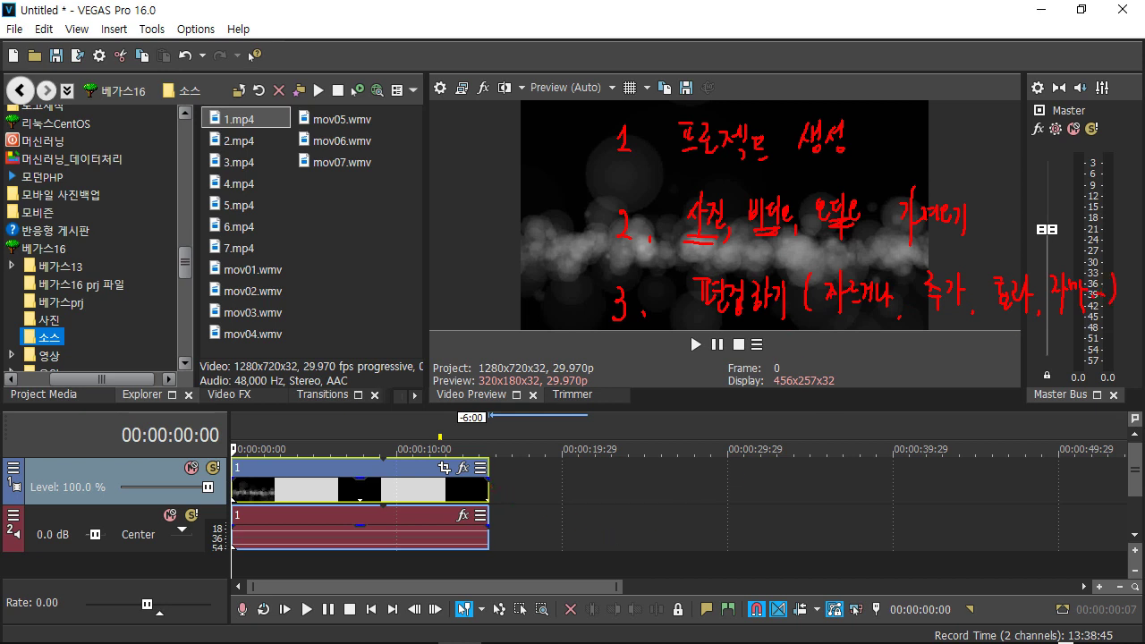
drag(695, 324, 728, 322)
mouse_move(591, 142)
mouse_down()
mouse_move(563, 235)
mouse_move(566, 308)
mouse_move(597, 338)
mouse_move(707, 327)
mouse_up()
drag(860, 331, 1036, 338)
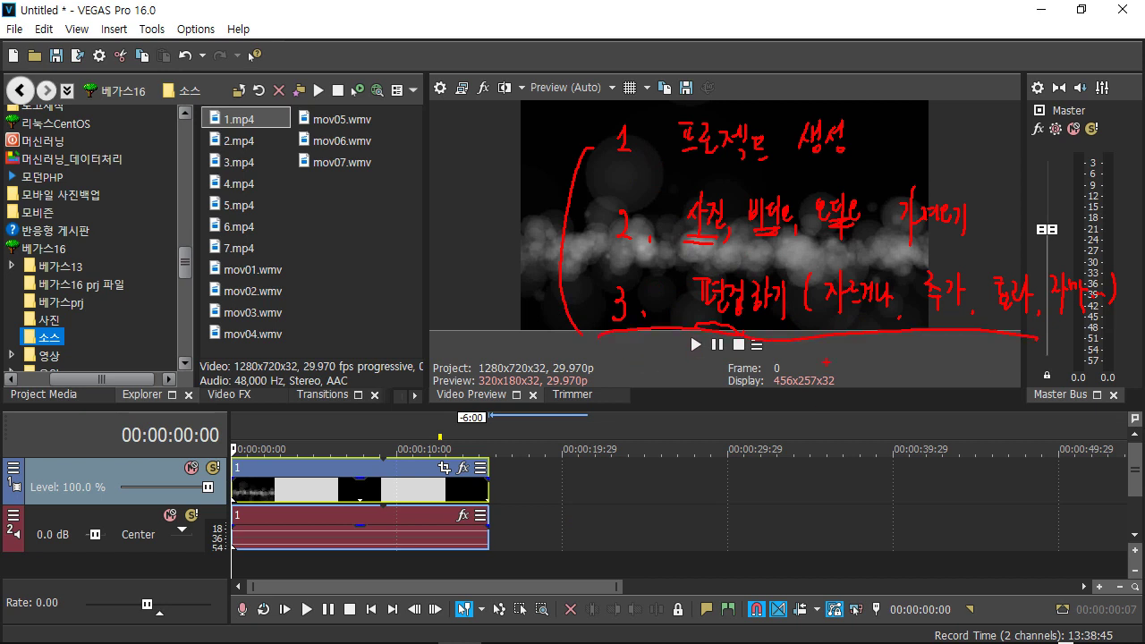
drag(823, 337, 827, 421)
drag(842, 399, 828, 420)
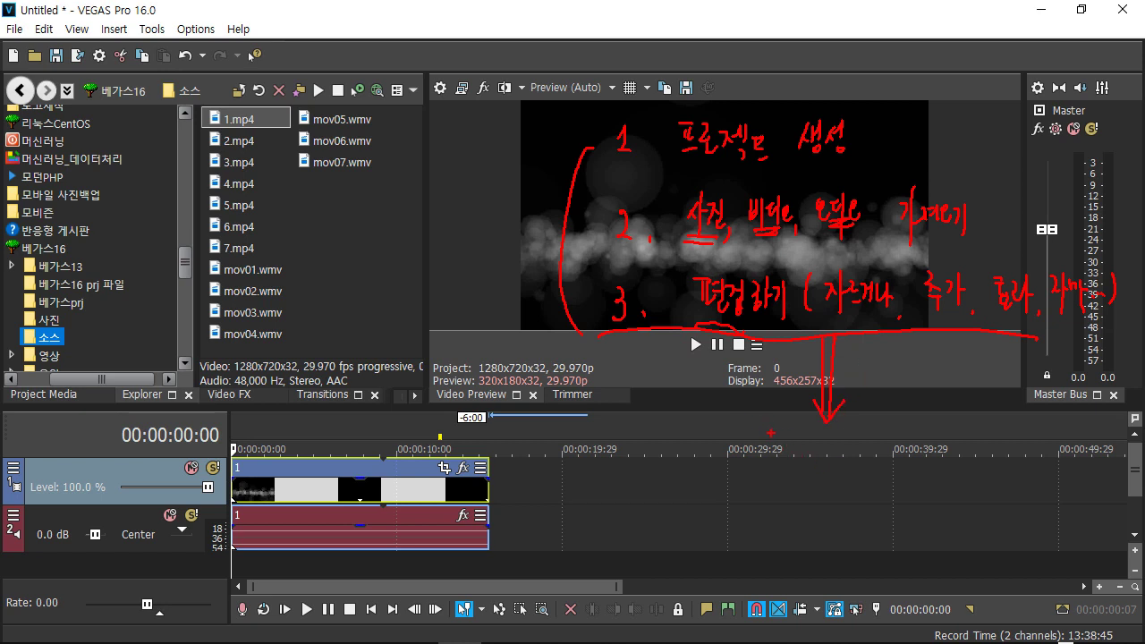
mouse_move(766, 450)
mouse_down()
mouse_move(790, 503)
mouse_move(810, 463)
mouse_move(807, 473)
mouse_move(838, 447)
mouse_move(829, 470)
mouse_up()
drag(835, 452, 836, 469)
mouse_move(823, 473)
mouse_down()
mouse_move(841, 470)
mouse_move(842, 489)
mouse_up()
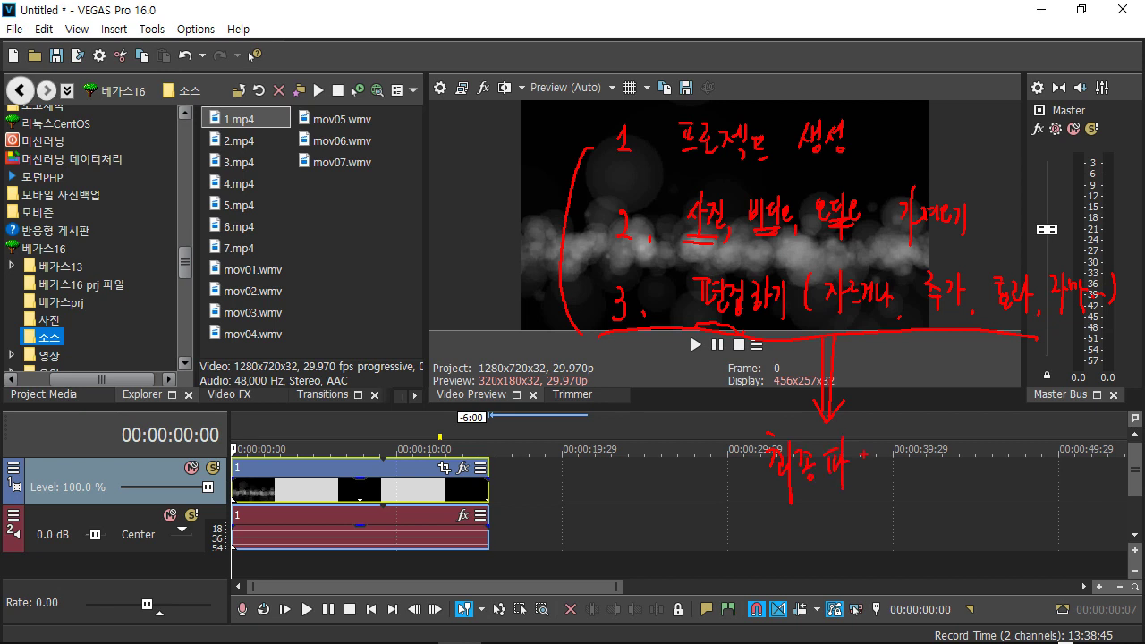
drag(864, 441, 865, 453)
drag(858, 458, 874, 479)
drag(877, 444, 885, 465)
drag(881, 472, 931, 472)
mouse_move(936, 441)
mouse_down()
mouse_move(931, 468)
mouse_move(951, 447)
mouse_up()
drag(946, 450, 957, 460)
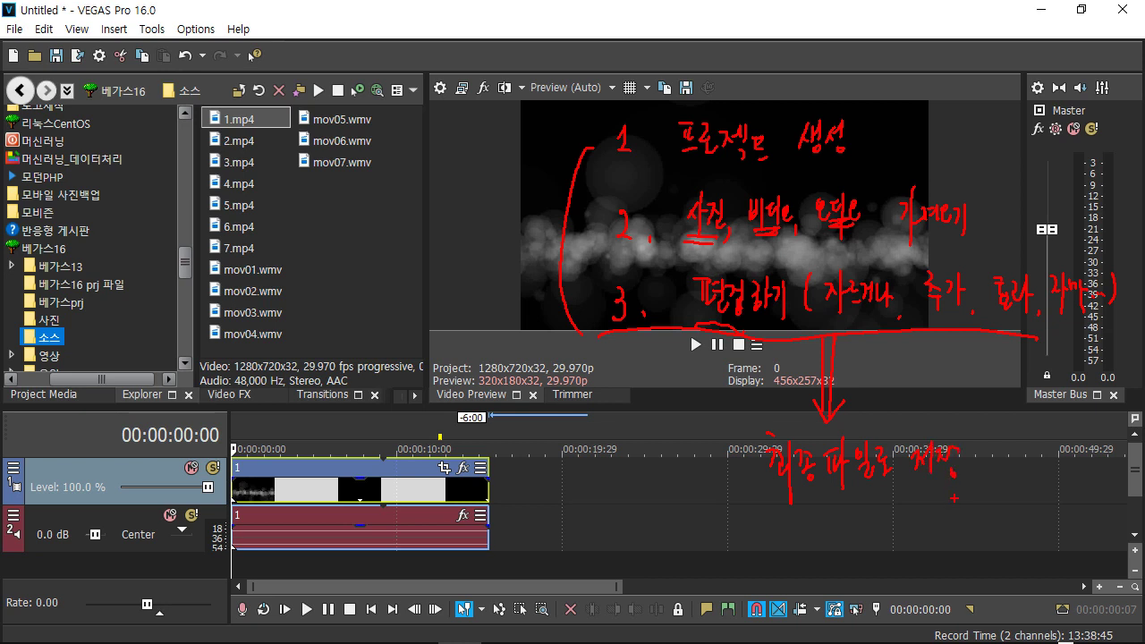
drag(769, 490, 953, 489)
drag(749, 476, 741, 524)
drag(751, 508, 706, 579)
mouse_move(711, 529)
mouse_down()
mouse_move(726, 571)
mouse_move(787, 569)
mouse_move(801, 551)
mouse_move(805, 570)
mouse_move(819, 564)
mouse_move(819, 594)
mouse_up()
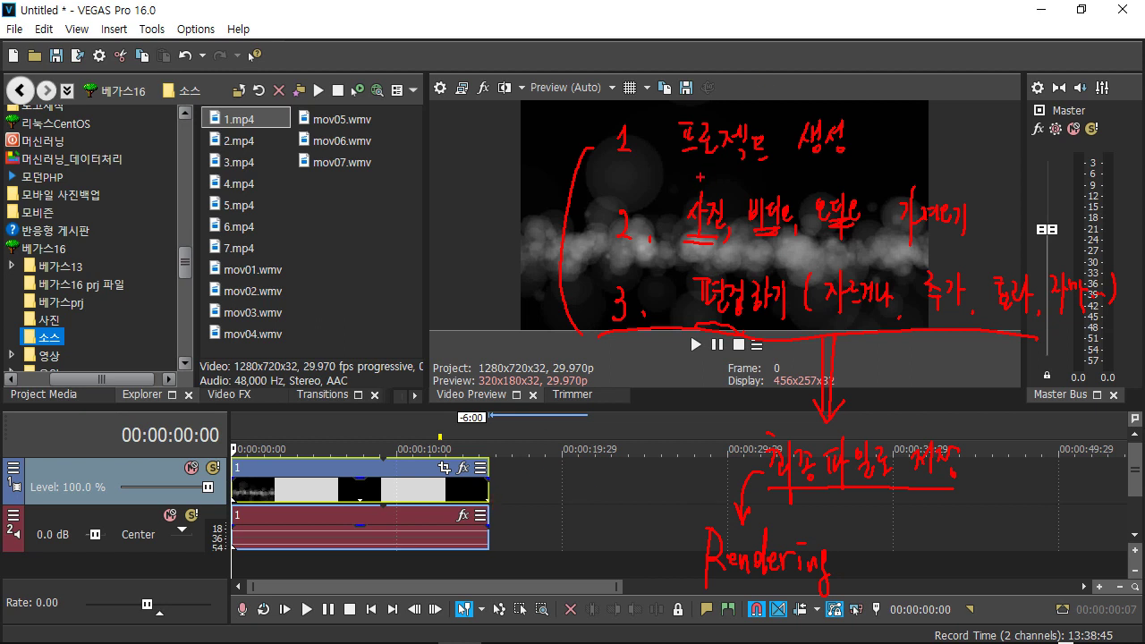
drag(687, 159, 854, 163)
drag(694, 243, 921, 248)
mouse_move(771, 166)
mouse_down()
mouse_move(766, 238)
mouse_move(775, 166)
mouse_up()
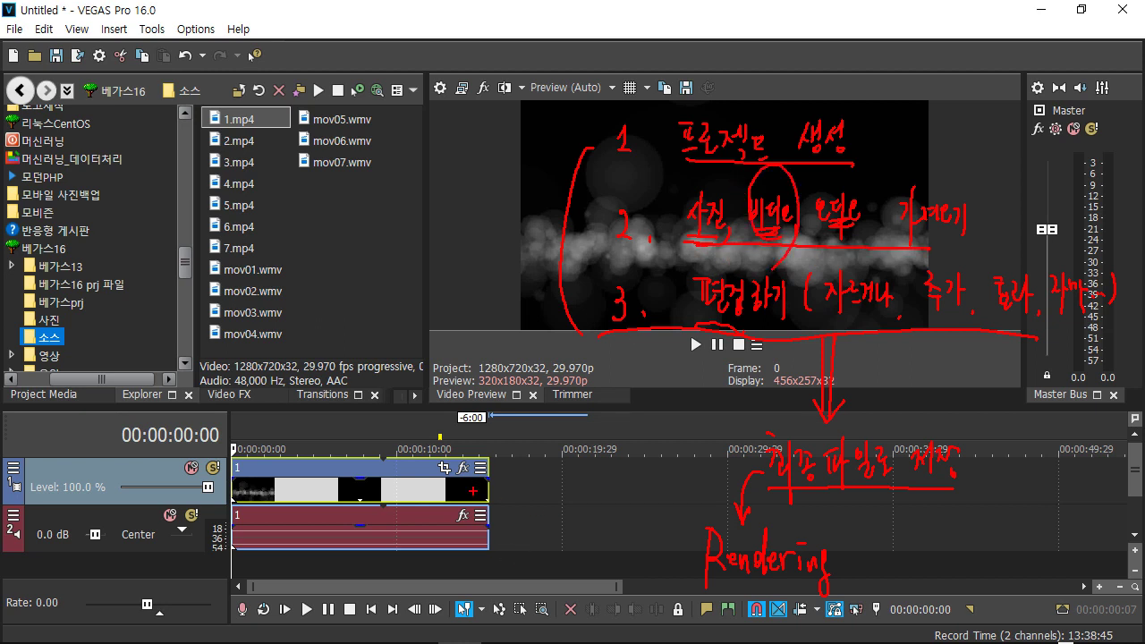
drag(715, 323, 969, 312)
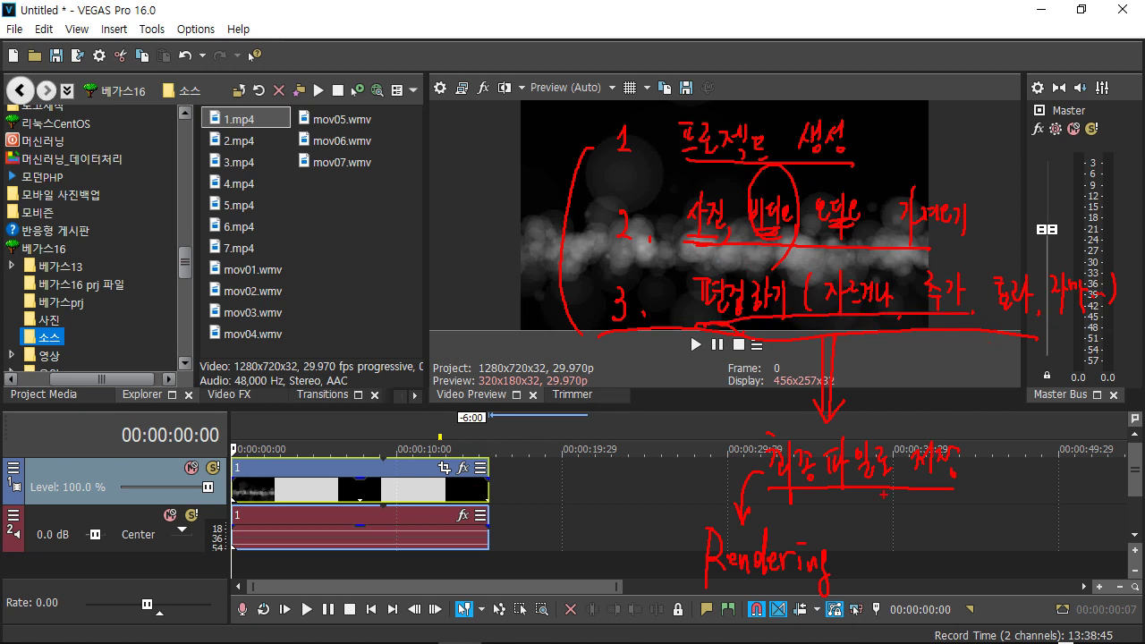
mouse_move(708, 586)
mouse_down()
mouse_move(838, 579)
mouse_move(805, 517)
mouse_move(711, 528)
mouse_move(694, 557)
mouse_move(694, 594)
mouse_up()
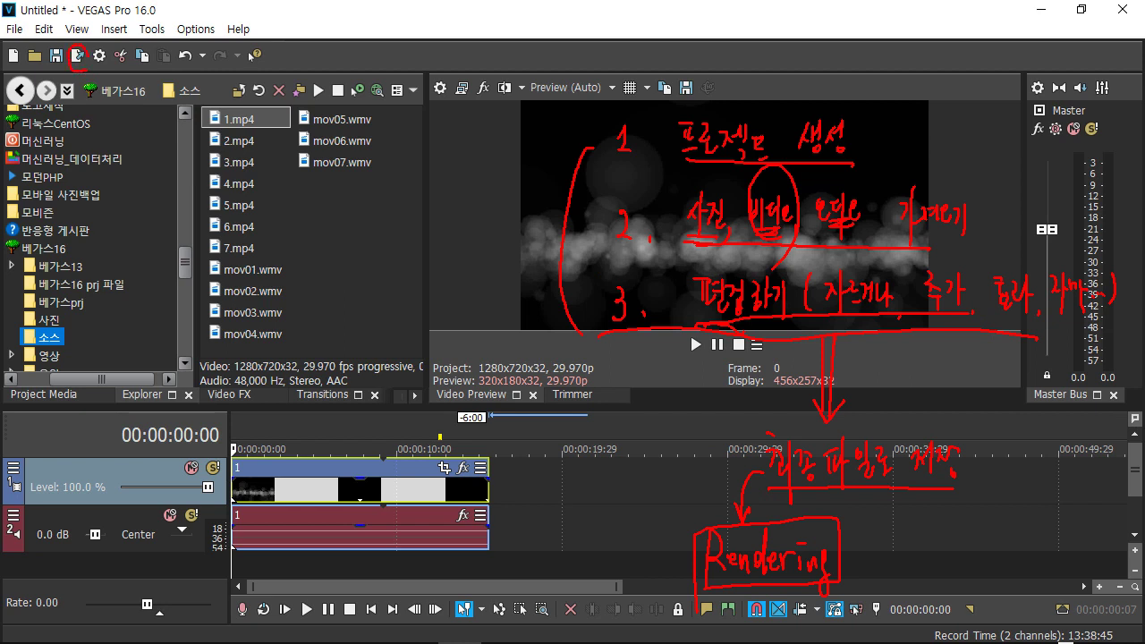
mouse_move(93, 45)
mouse_down()
mouse_move(143, 24)
mouse_move(225, 29)
mouse_move(218, 39)
mouse_move(245, 19)
mouse_move(244, 43)
mouse_move(246, 32)
mouse_move(295, 27)
mouse_move(370, 32)
mouse_up()
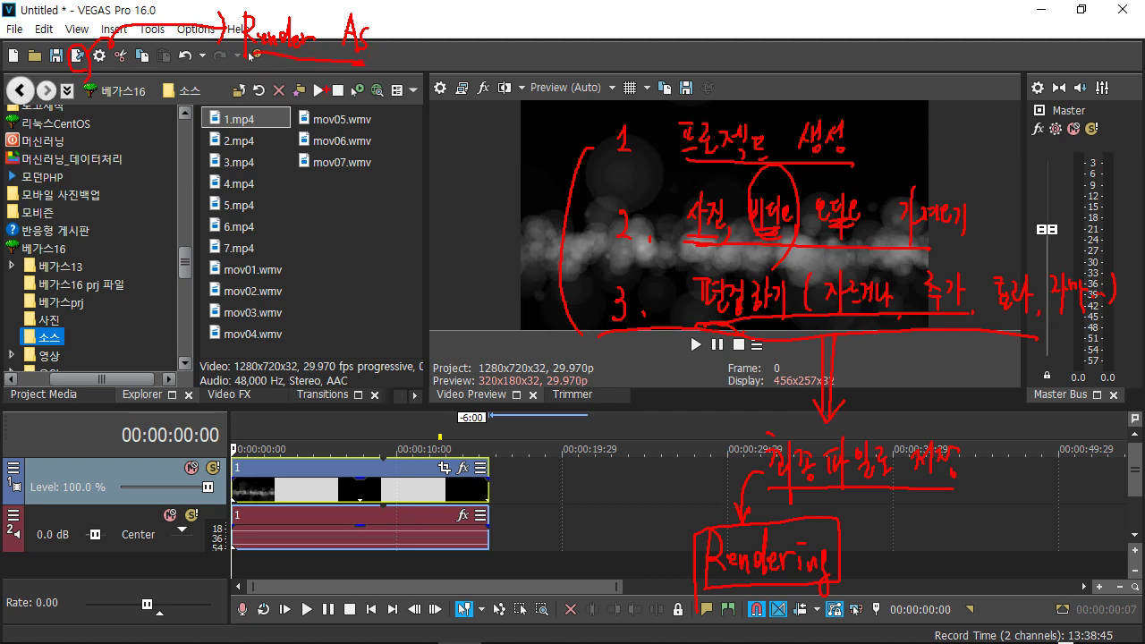
key(Escape)
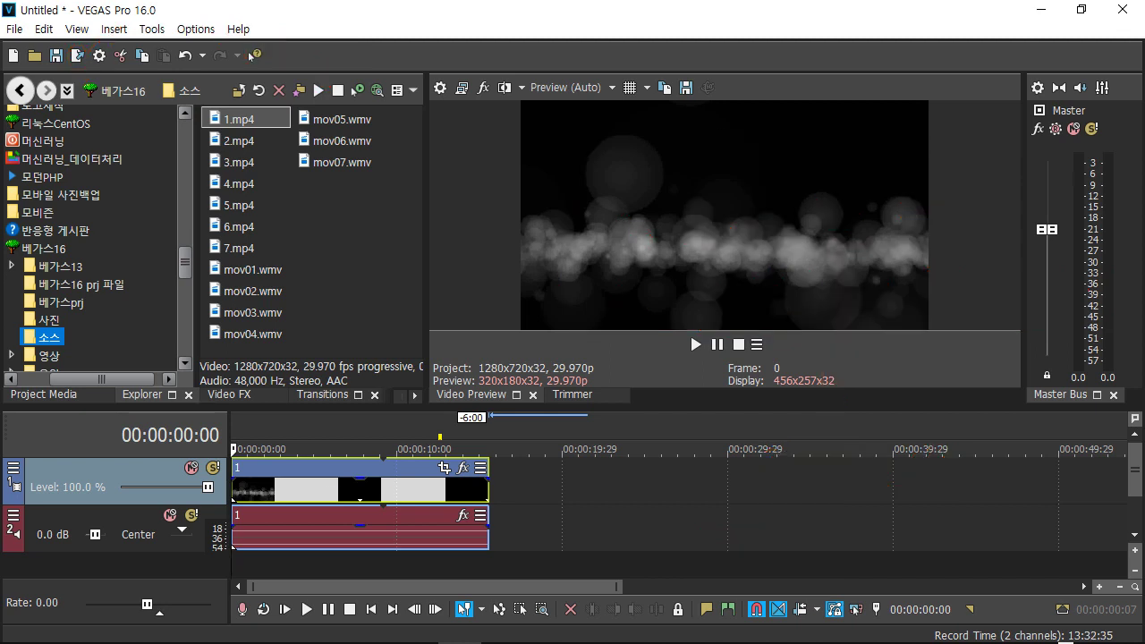
Step: Open the Render As settings for the project and move the dialog clear of the file list
click(82, 62)
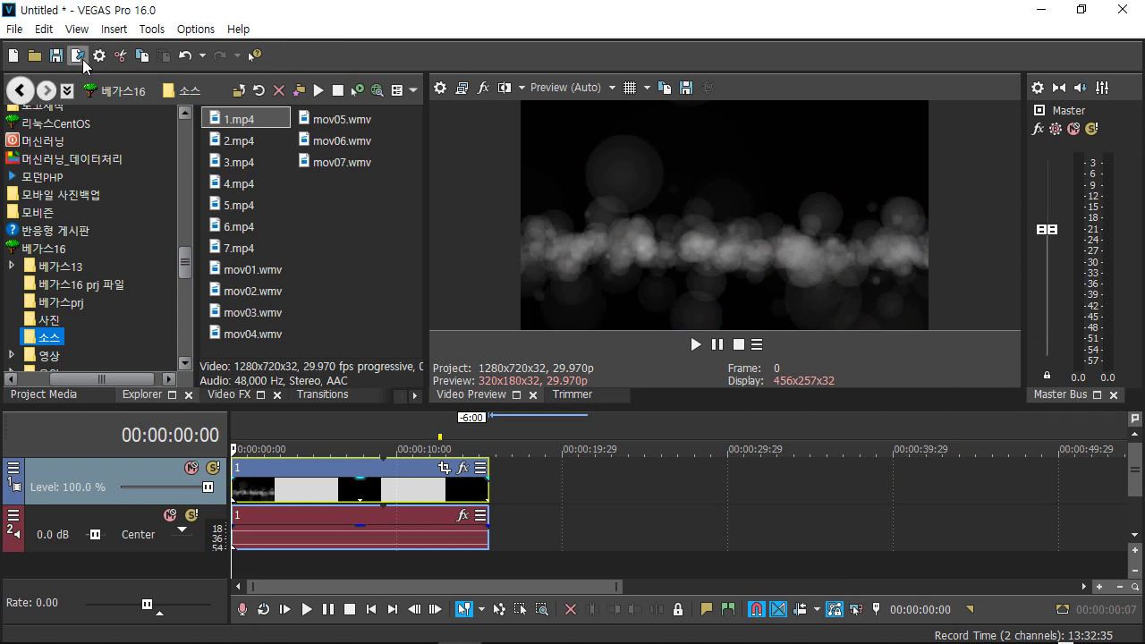
click(22, 30)
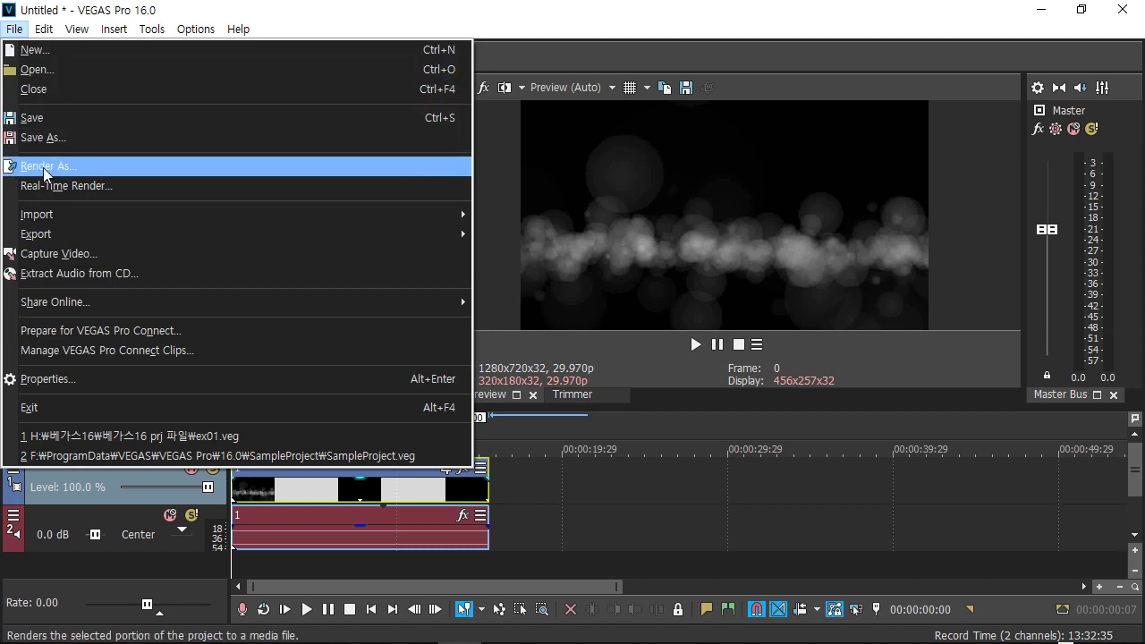
click(44, 166)
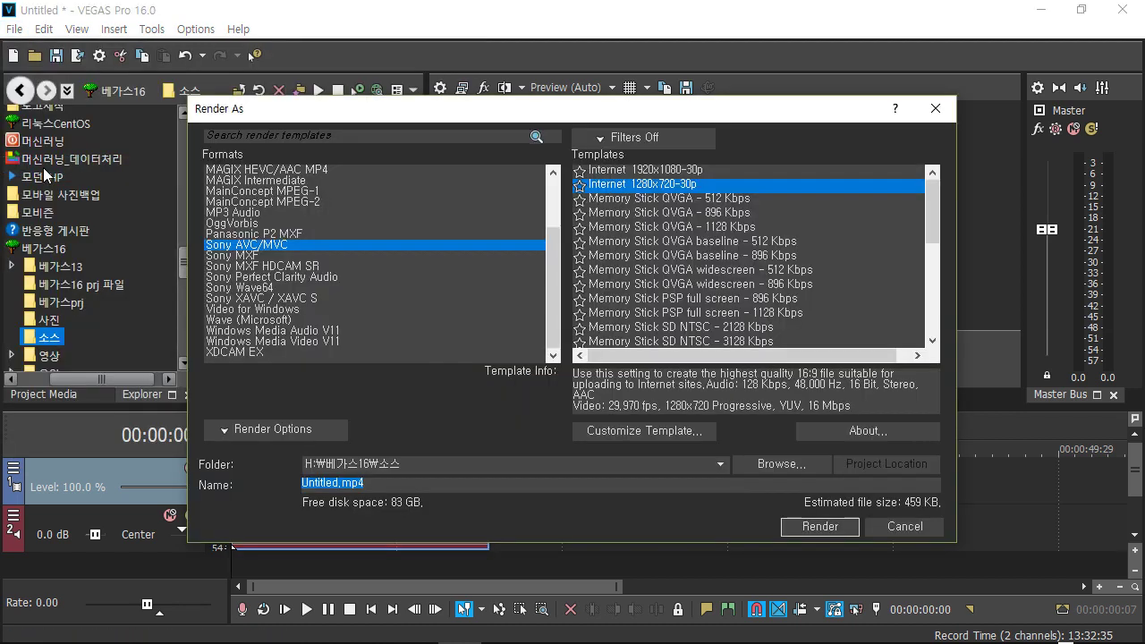
drag(520, 115, 572, 84)
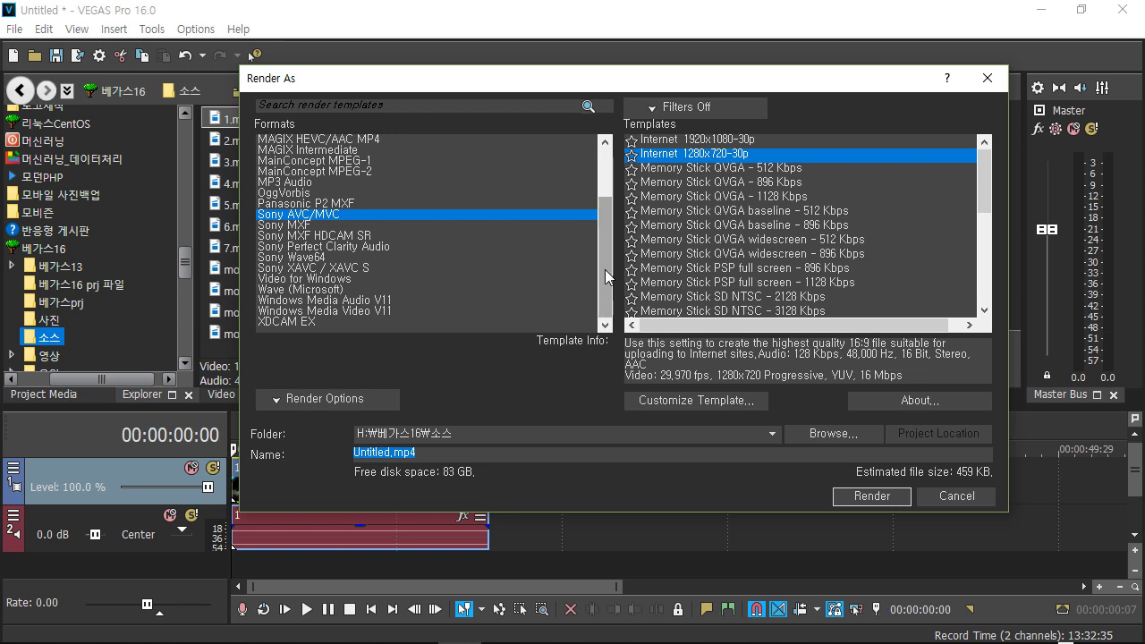
Step: Look through the available render formats and examine the templates offered for ATRAC Audio
scroll(609, 222, up, 3)
scroll(609, 225, down, 2)
scroll(606, 276, up, 2)
click(283, 150)
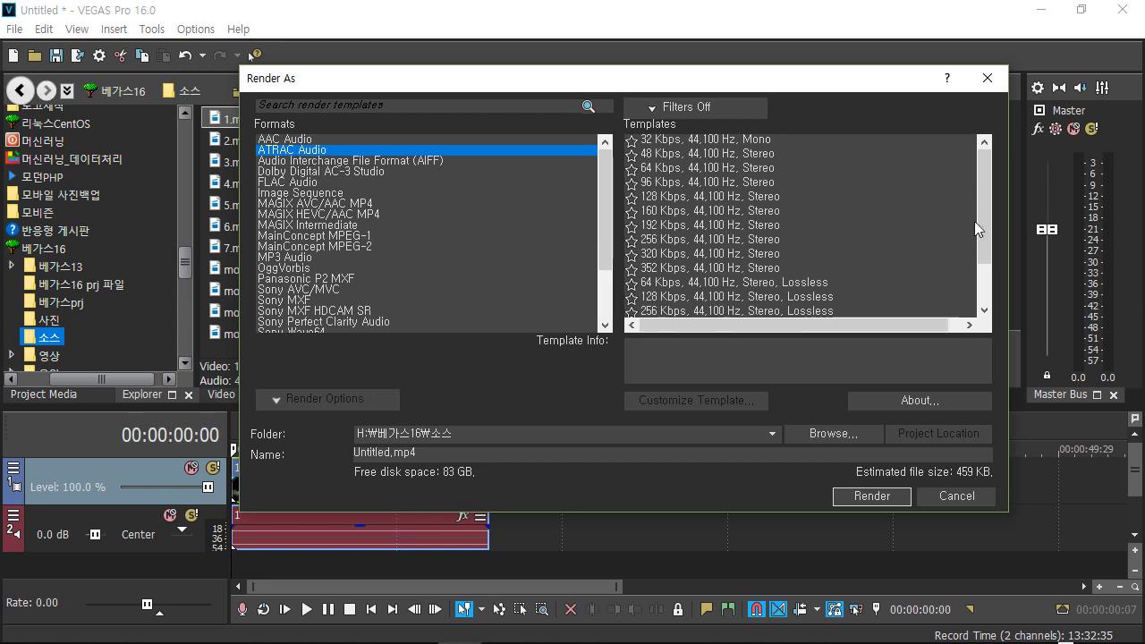
mouse_move(983, 220)
mouse_down()
mouse_move(984, 289)
mouse_move(983, 212)
mouse_up()
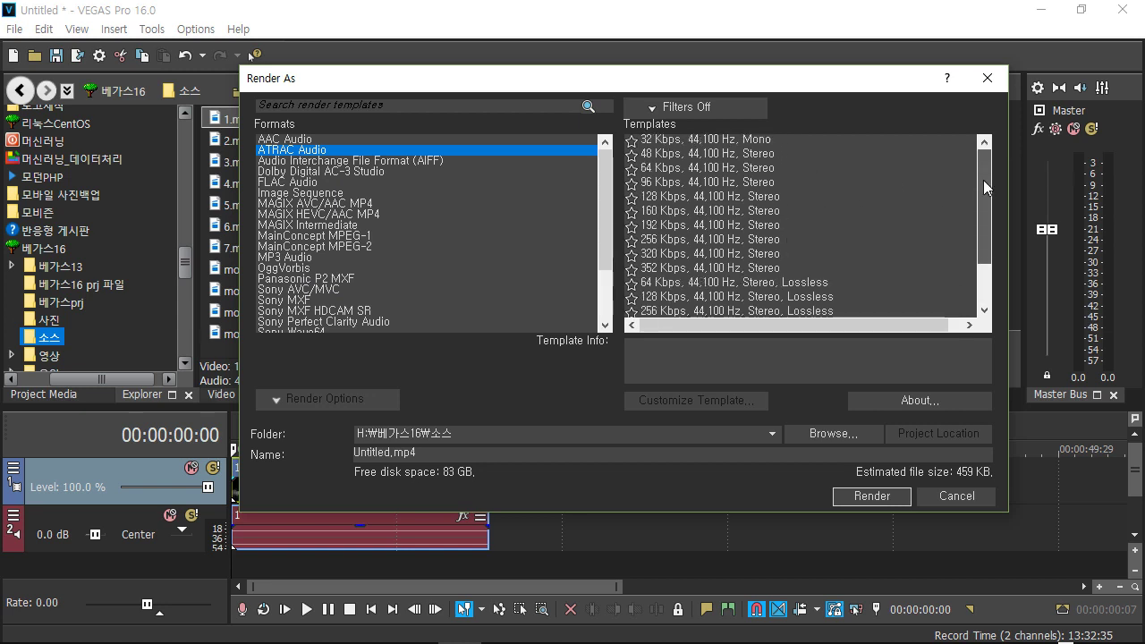
Step: Examine the render templates offered for the Dolby Digital AC-3 Studio and MAGIX HEVC/AAC MP4 formats
click(320, 171)
click(322, 214)
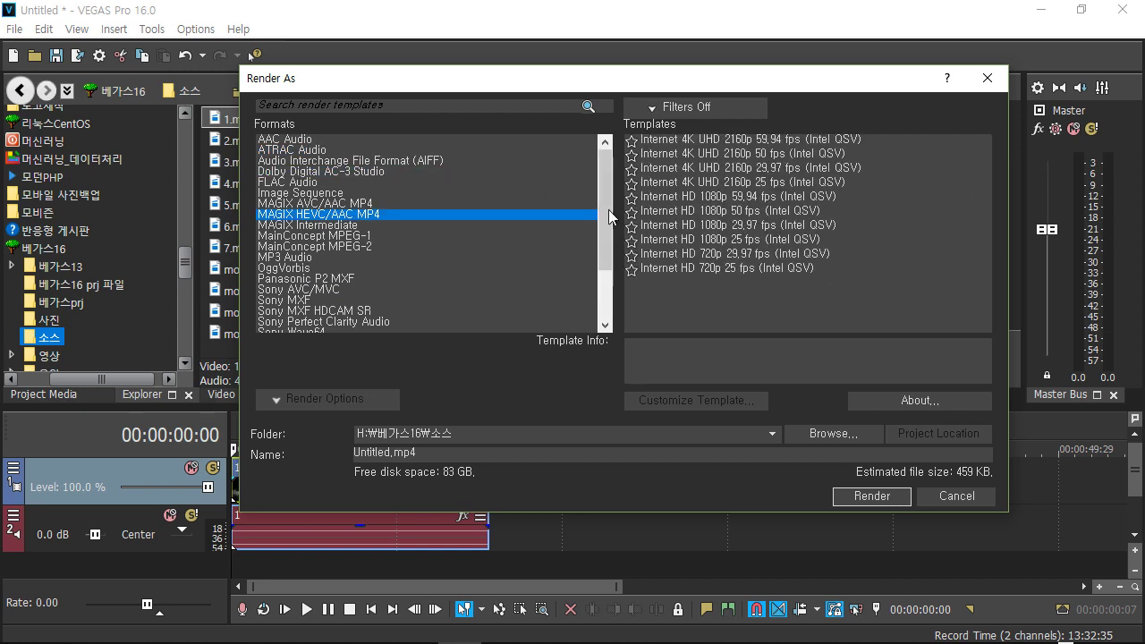
drag(606, 243, 616, 172)
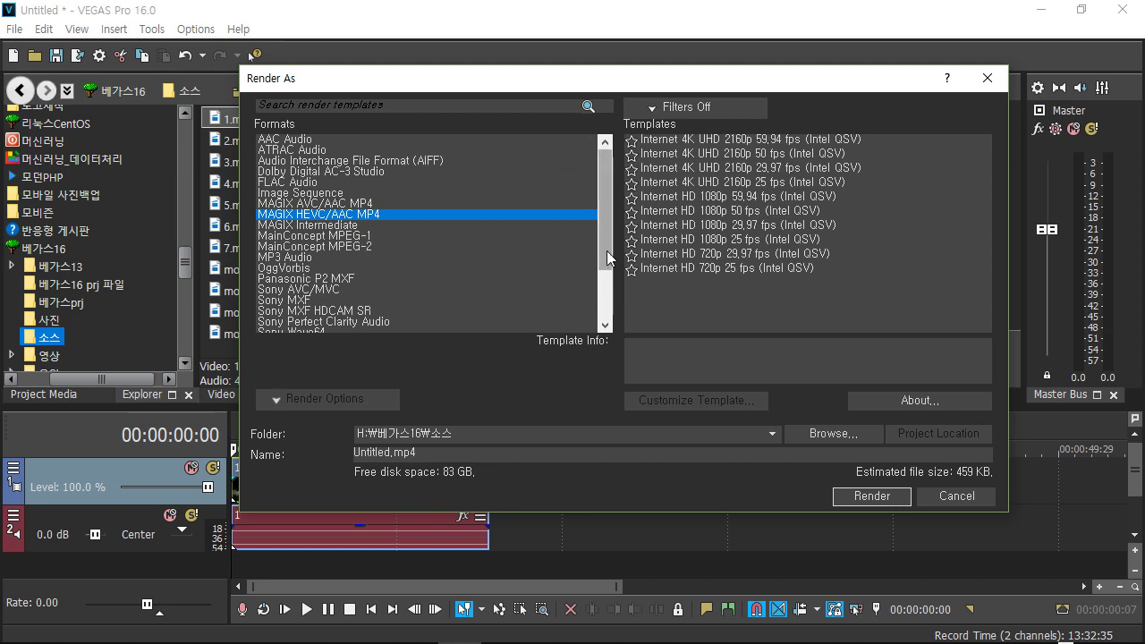
drag(605, 265, 608, 223)
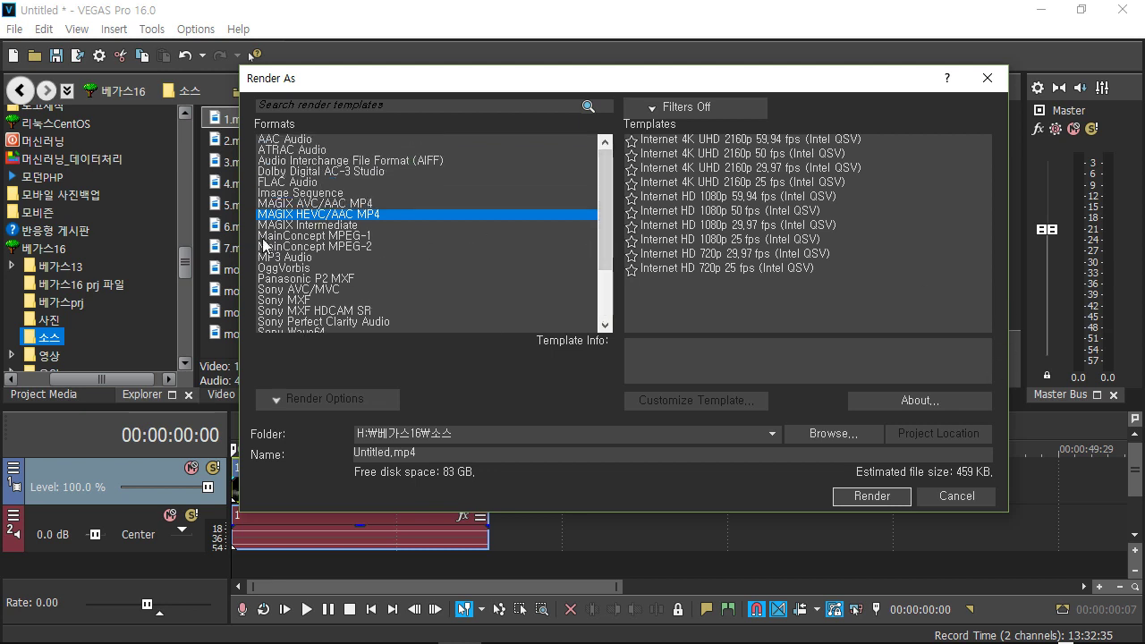
mouse_move(601, 185)
mouse_down()
mouse_move(597, 252)
mouse_move(599, 170)
mouse_up()
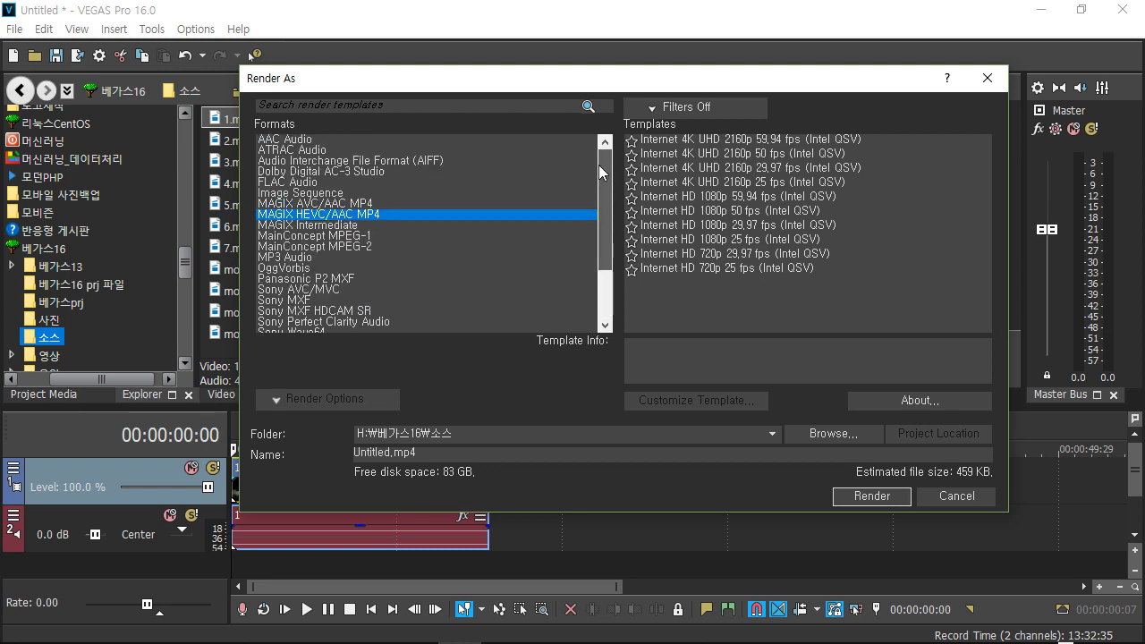
Step: Choose the Sony AVC/MVC format with the Internet 1280x720-30p template, and move the render dialog clear of the source file list
scroll(598, 217, down, 1)
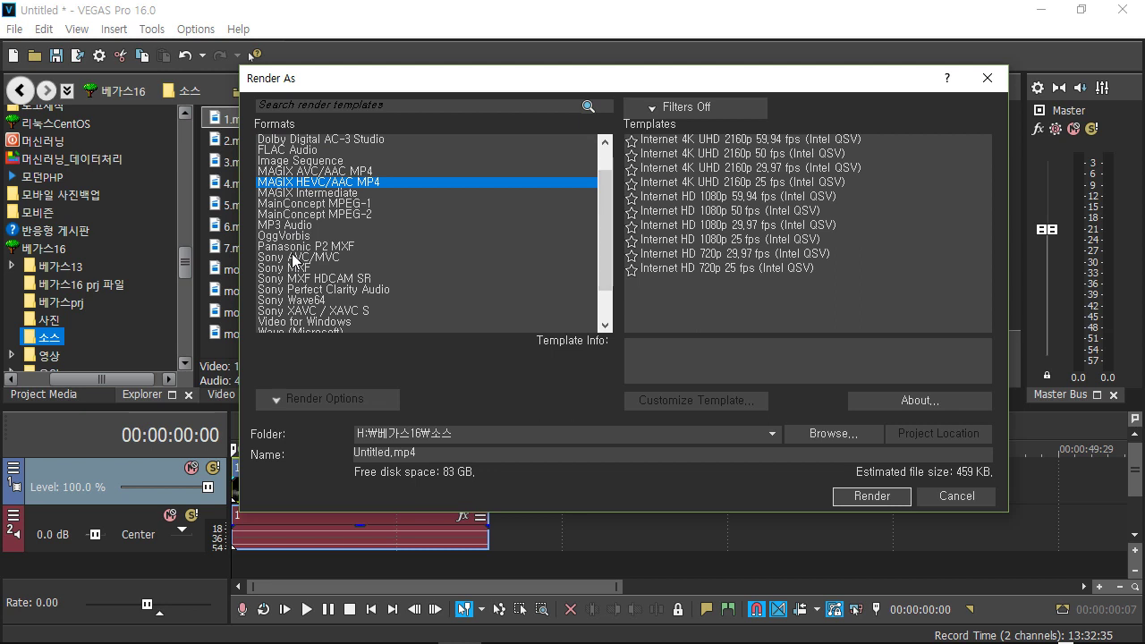
click(295, 258)
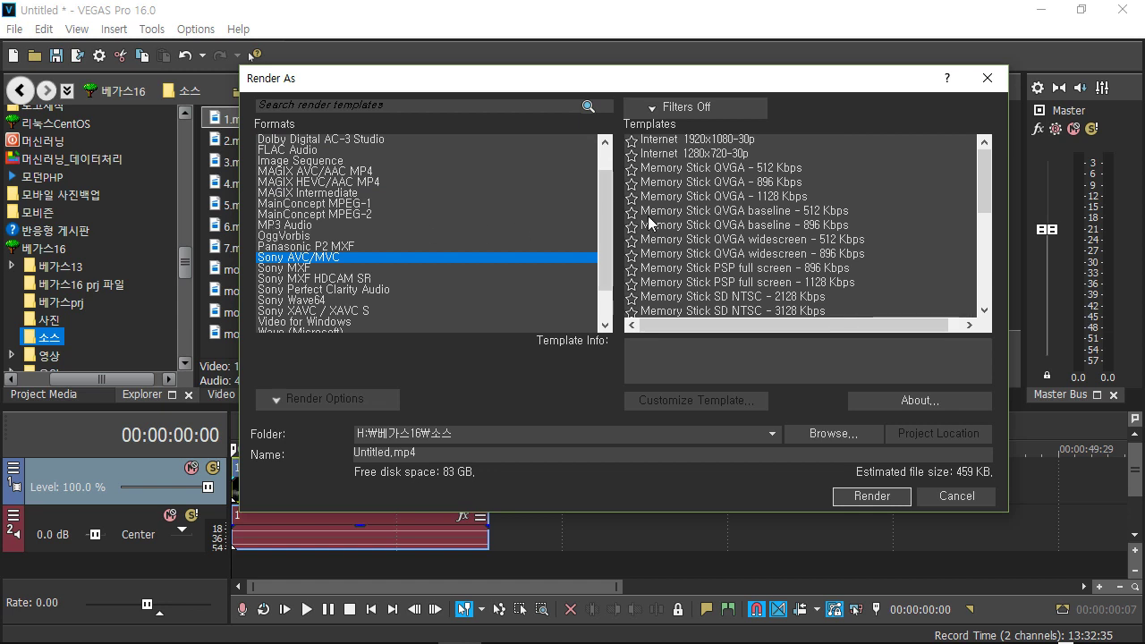
click(670, 158)
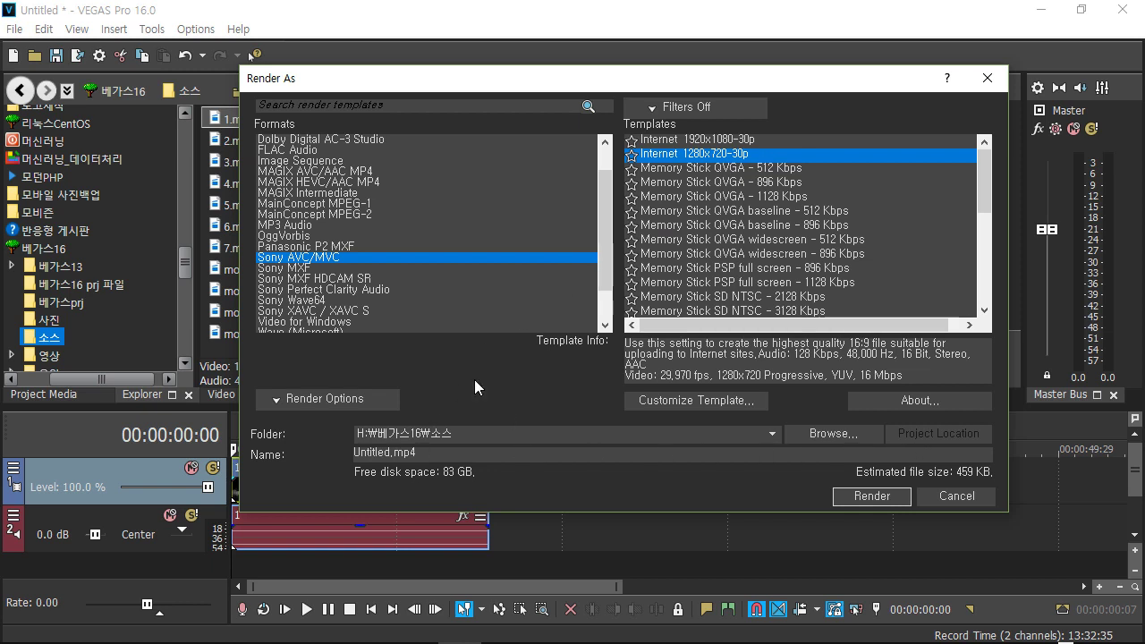
drag(598, 82, 619, 72)
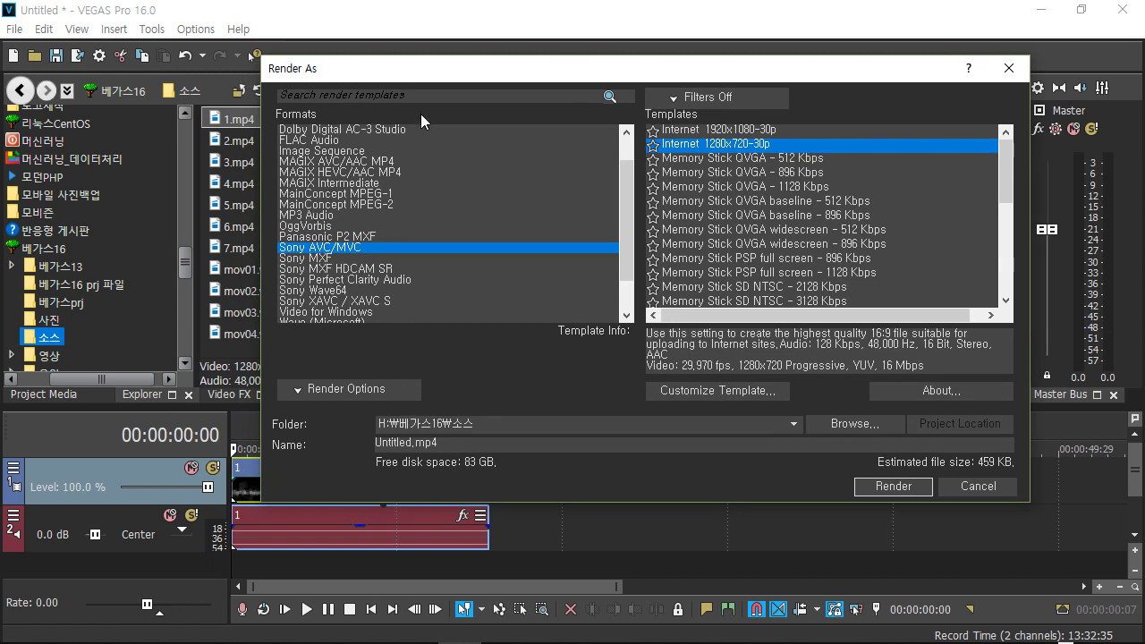
drag(436, 78, 492, 78)
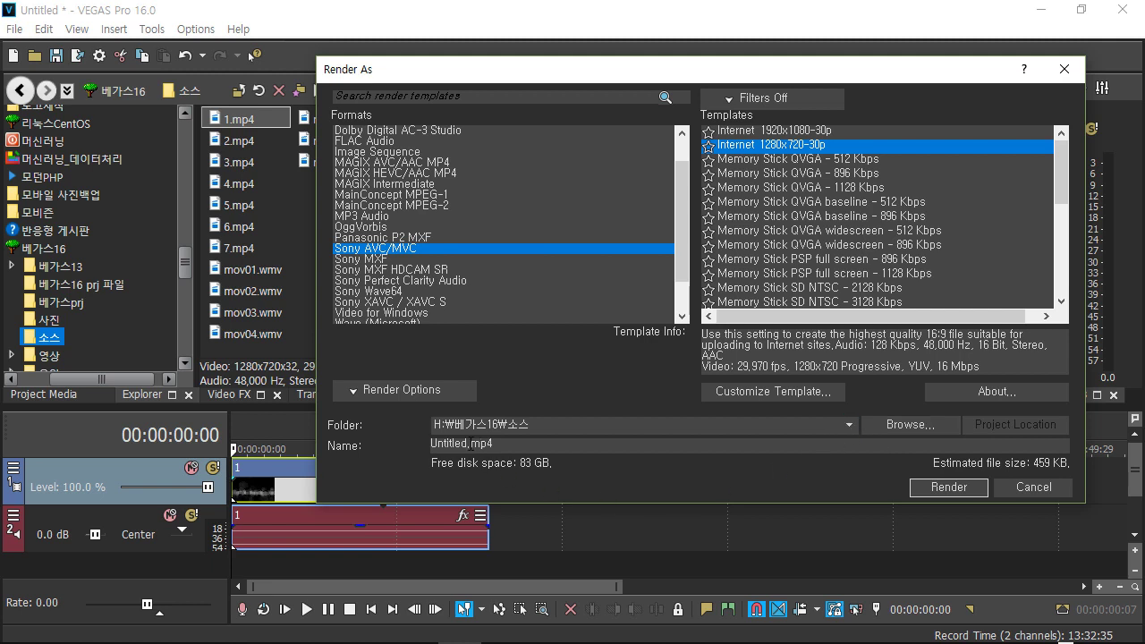
Step: Name the output file 1_연습 and render it to the 소스 folder
drag(468, 443, 418, 445)
text(1)
text(ㅣ)
text(연ㅅㅡㅂ)
click(936, 489)
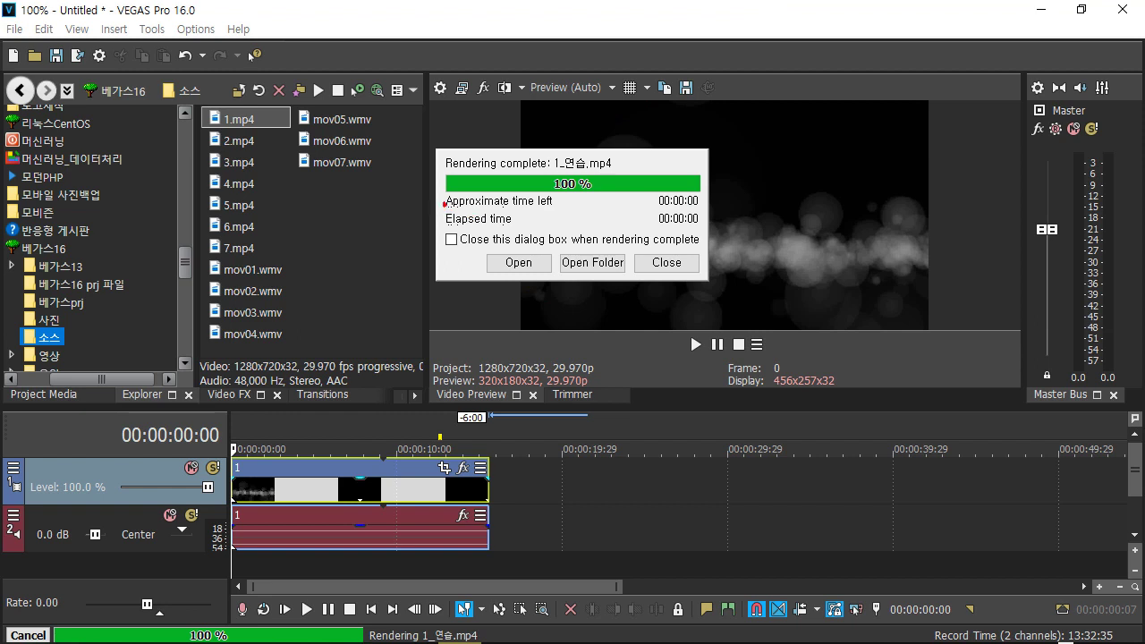
drag(458, 205, 549, 210)
drag(442, 223, 512, 222)
mouse_move(656, 209)
mouse_down()
mouse_move(702, 202)
mouse_move(688, 224)
mouse_move(703, 221)
mouse_up()
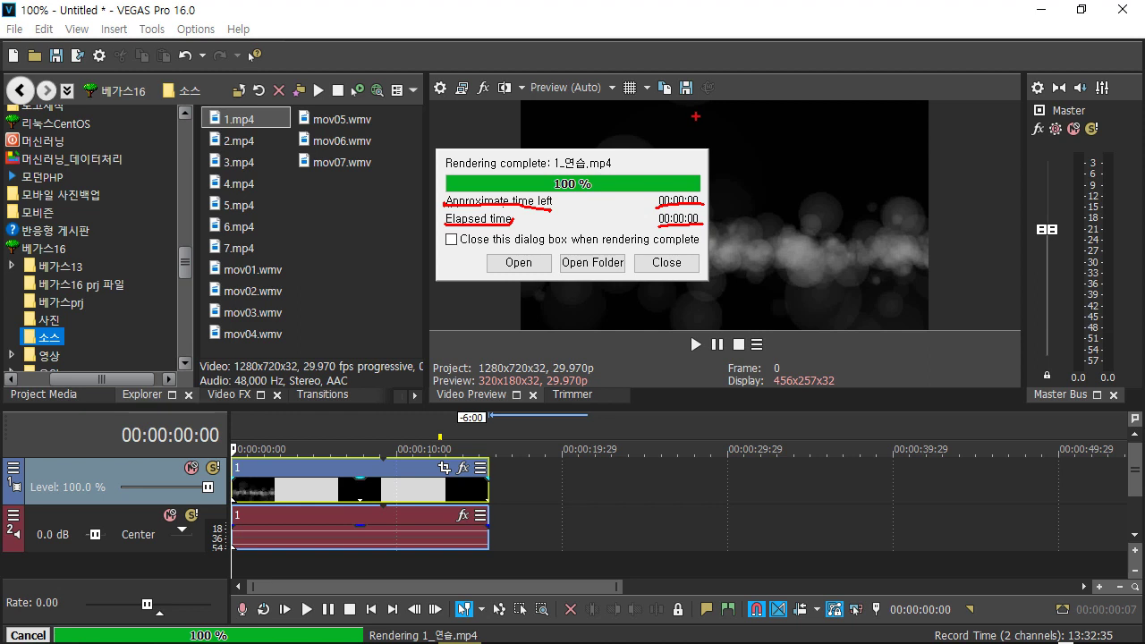
mouse_move(687, 191)
mouse_down()
mouse_move(705, 148)
mouse_move(700, 157)
mouse_up()
mouse_move(703, 220)
mouse_down()
mouse_move(729, 263)
mouse_move(738, 239)
mouse_up()
mouse_move(723, 273)
mouse_down()
mouse_move(733, 290)
mouse_move(746, 284)
mouse_up()
mouse_move(739, 286)
mouse_down()
mouse_move(755, 298)
mouse_move(767, 275)
mouse_up()
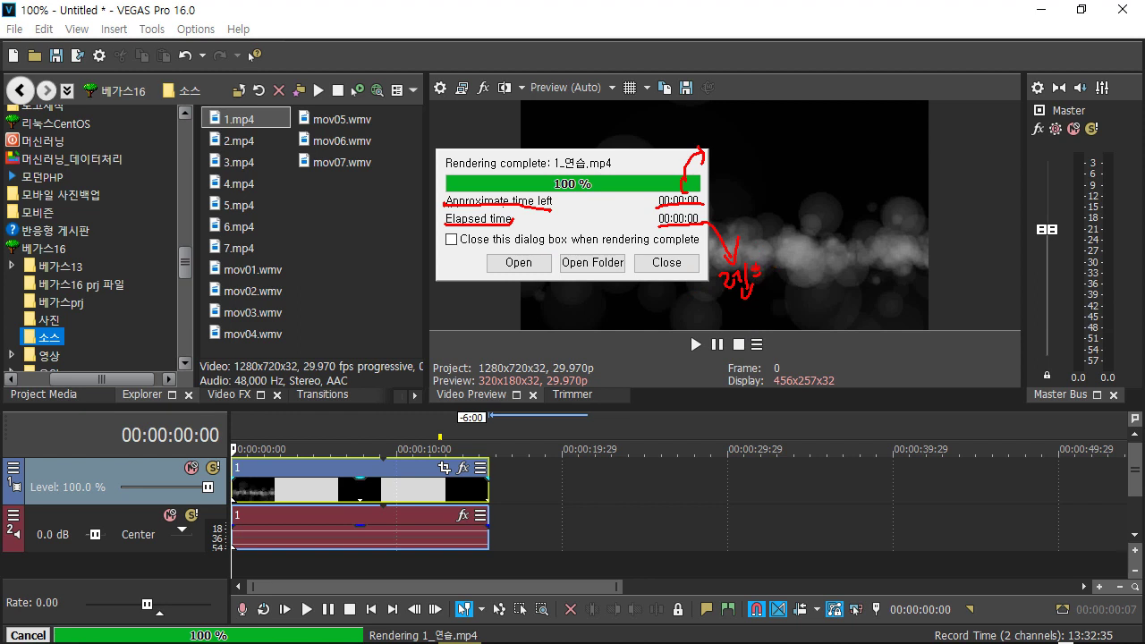
mouse_move(768, 262)
mouse_down()
mouse_move(771, 290)
mouse_move(776, 266)
mouse_move(787, 286)
mouse_move(827, 265)
mouse_move(833, 276)
mouse_move(854, 259)
mouse_move(854, 277)
mouse_move(887, 280)
mouse_up()
drag(703, 201, 733, 179)
mouse_move(725, 172)
mouse_down()
mouse_move(735, 188)
mouse_move(771, 179)
mouse_up()
drag(767, 159, 778, 194)
drag(774, 159, 791, 185)
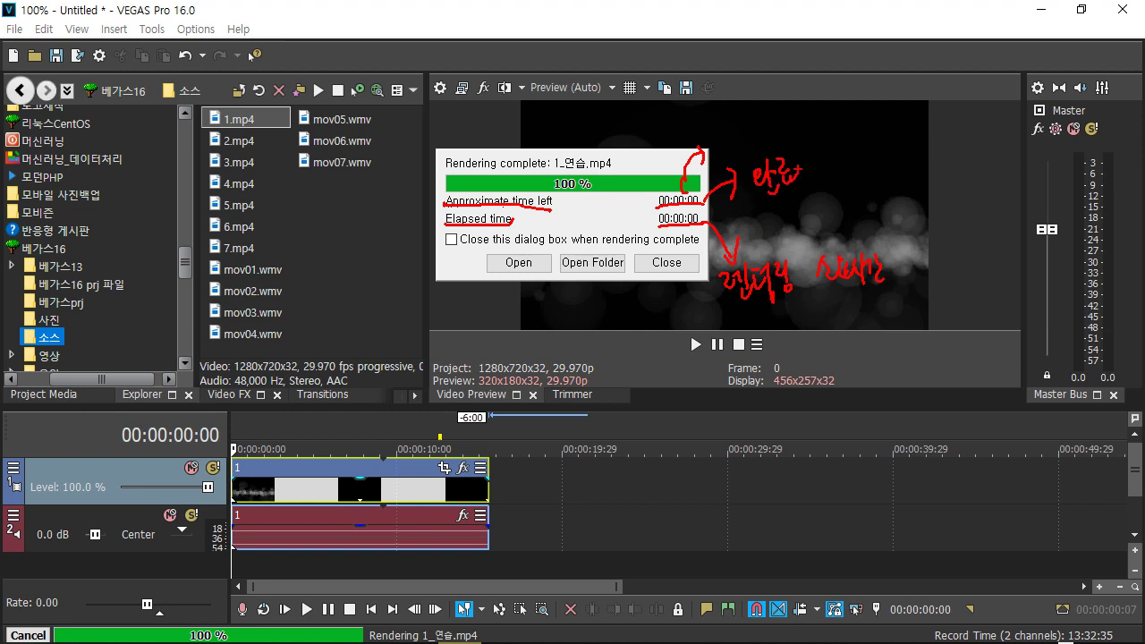
drag(733, 306, 857, 279)
mouse_move(454, 249)
mouse_down()
mouse_move(456, 228)
mouse_move(467, 250)
mouse_move(508, 246)
mouse_up()
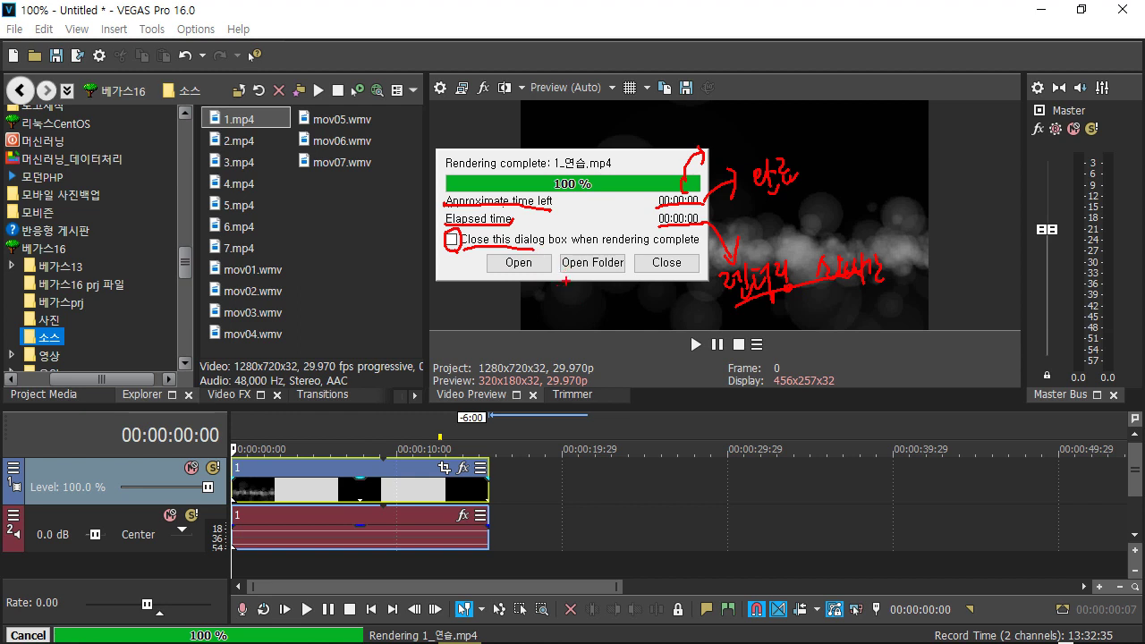
key(e)
mouse_move(445, 235)
mouse_down()
mouse_move(449, 245)
mouse_move(457, 229)
mouse_up()
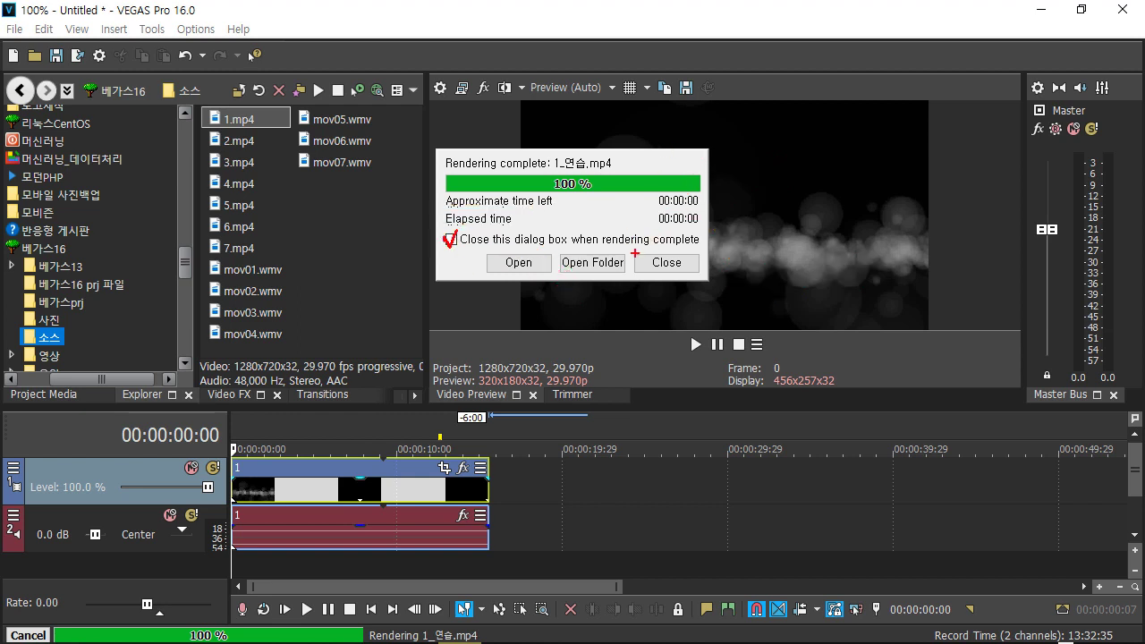
drag(573, 244, 696, 240)
drag(500, 245, 542, 243)
drag(468, 248, 487, 244)
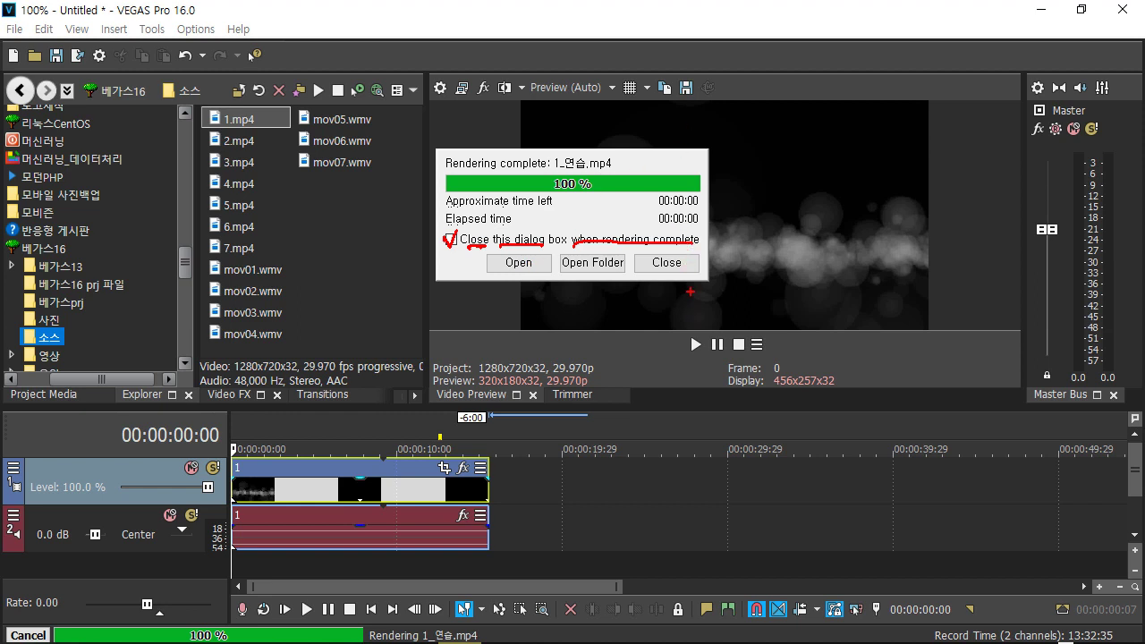
mouse_move(666, 250)
mouse_down()
mouse_move(675, 266)
mouse_move(689, 245)
mouse_up()
drag(506, 258, 528, 249)
mouse_move(528, 273)
mouse_down()
mouse_move(534, 332)
mouse_move(546, 304)
mouse_up()
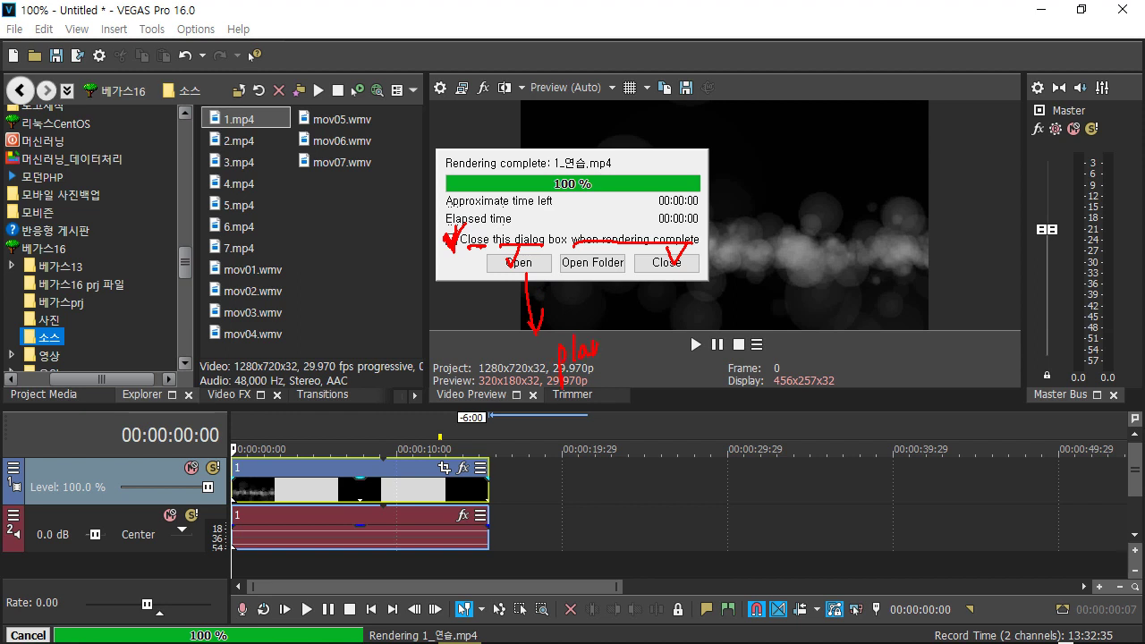
mouse_move(617, 386)
mouse_down()
mouse_move(623, 410)
mouse_move(632, 397)
mouse_move(633, 441)
mouse_move(659, 465)
mouse_up()
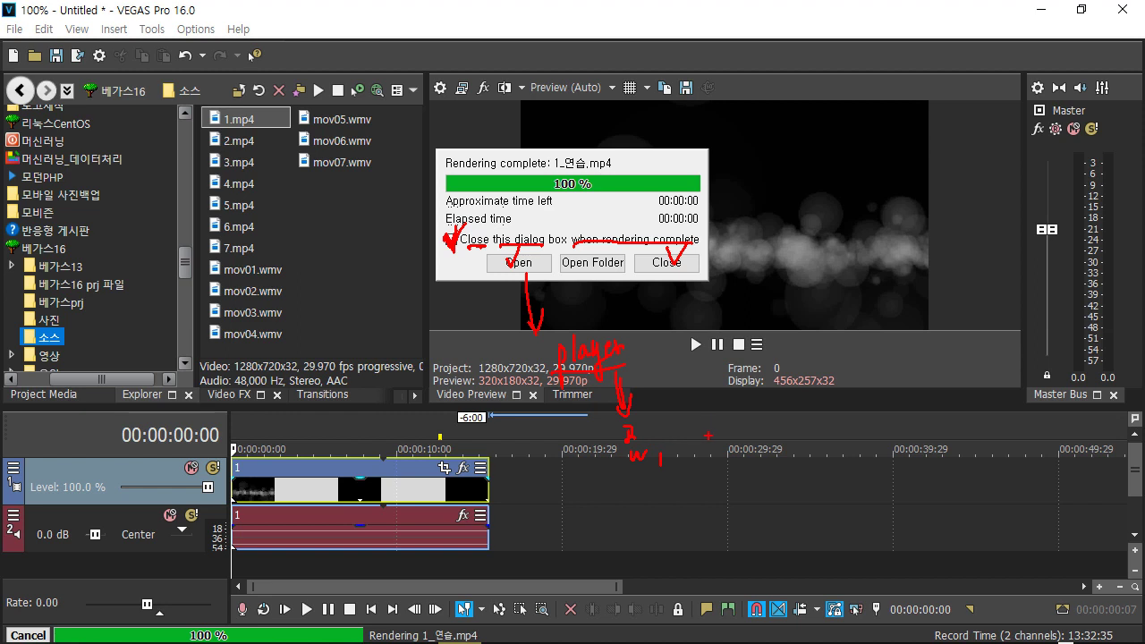
mouse_move(699, 420)
mouse_down()
mouse_move(717, 429)
mouse_move(741, 424)
mouse_move(743, 436)
mouse_move(761, 424)
mouse_move(769, 448)
mouse_move(782, 447)
mouse_move(812, 404)
mouse_up()
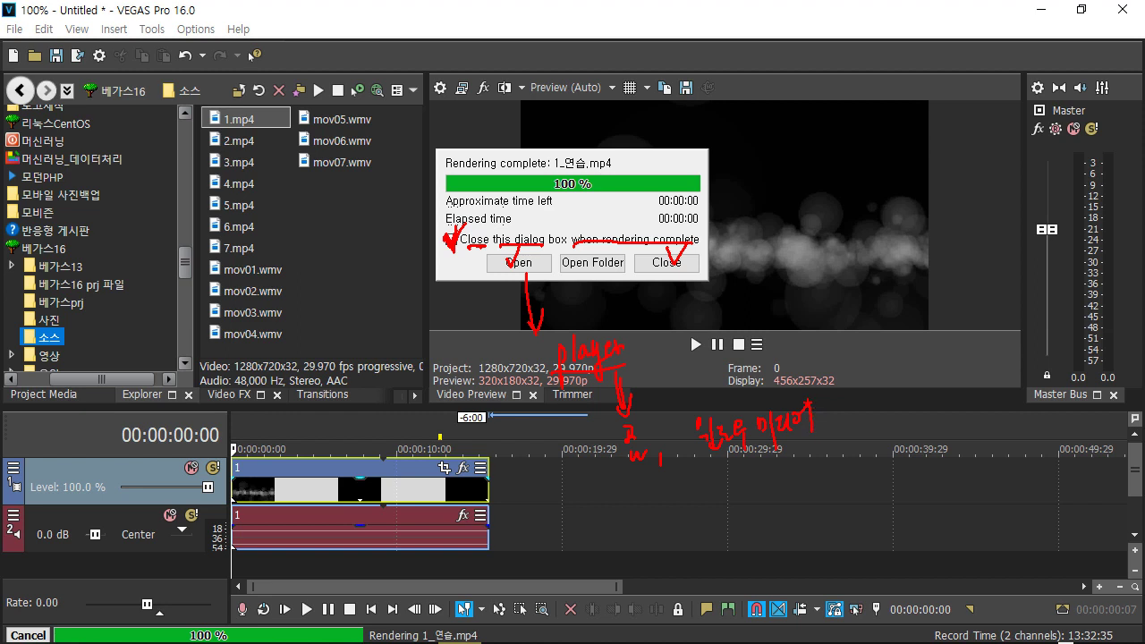
drag(630, 456, 640, 459)
drag(578, 244, 599, 242)
drag(554, 169, 607, 176)
drag(607, 287, 584, 288)
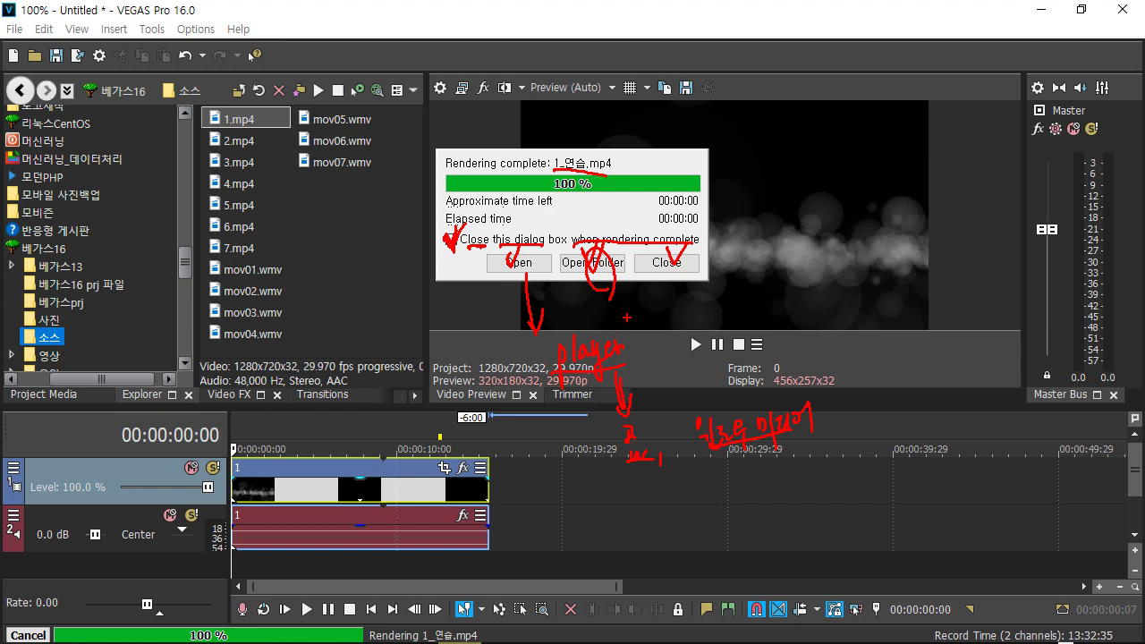
drag(669, 275, 671, 286)
key(e)
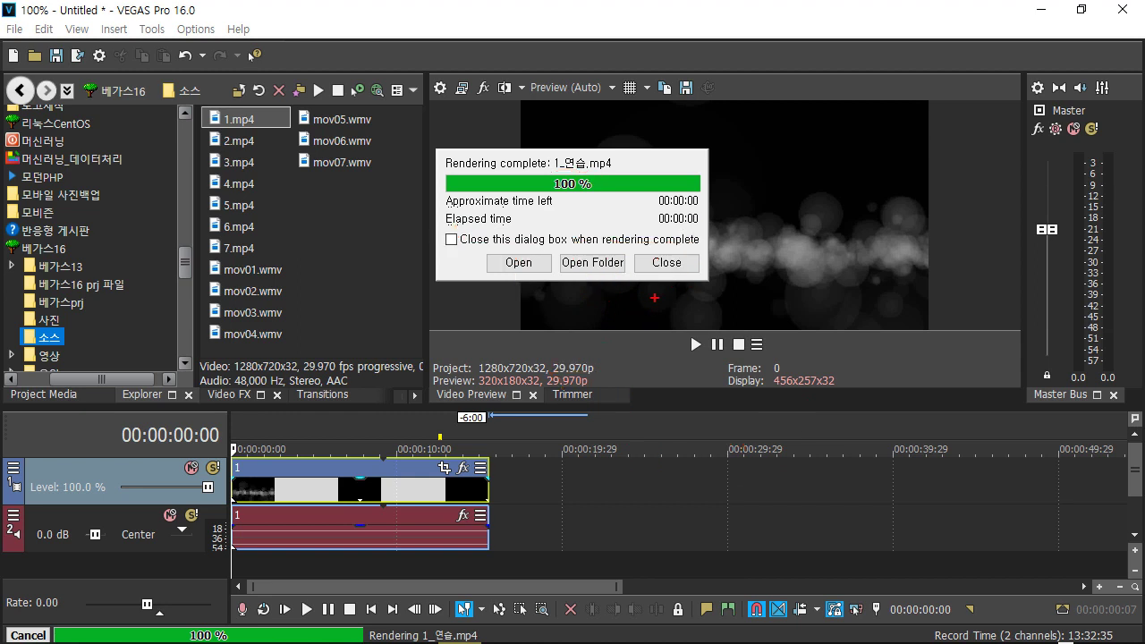
key(Escape)
Step: Dismiss the render progress dialog, and refresh the 소스 folder listing to select the rendered file 1_연습.mp4
click(676, 264)
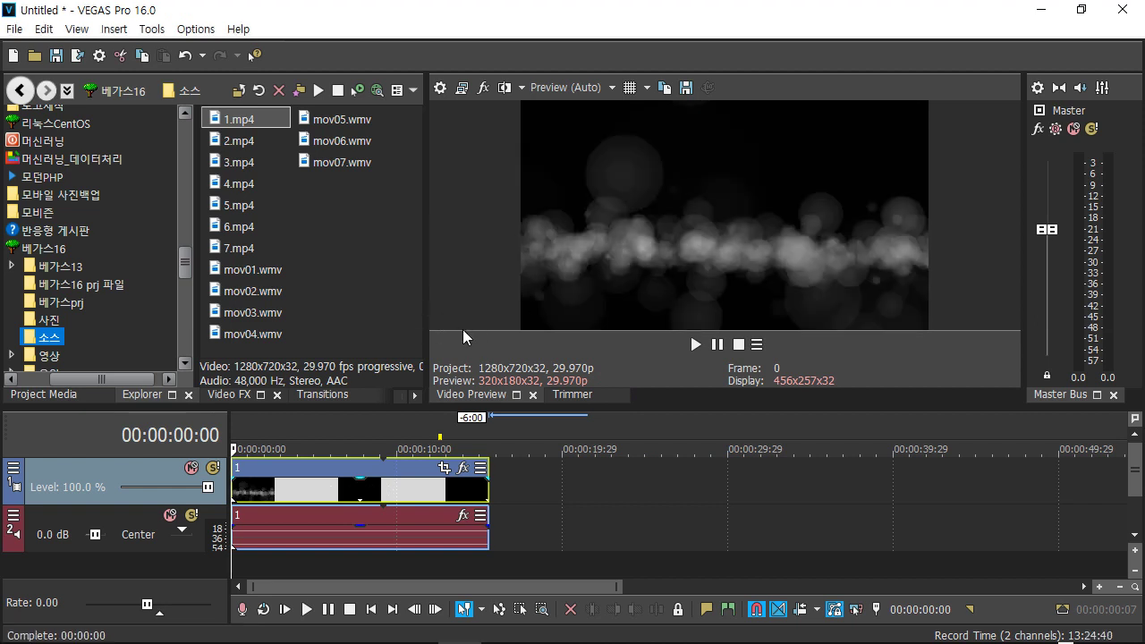
click(259, 92)
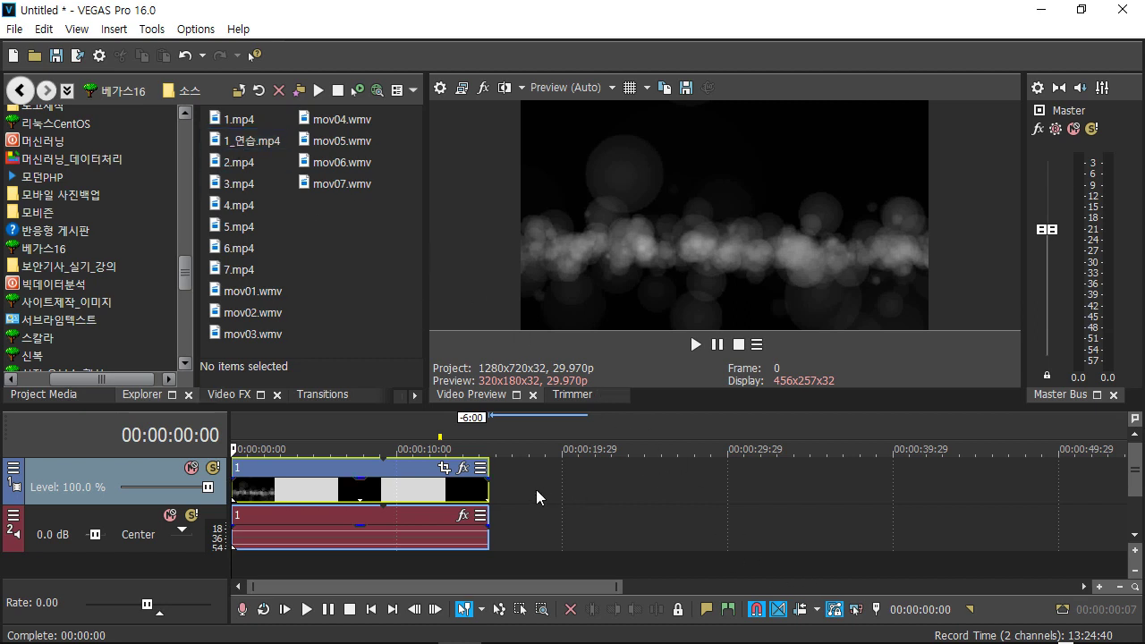
click(241, 142)
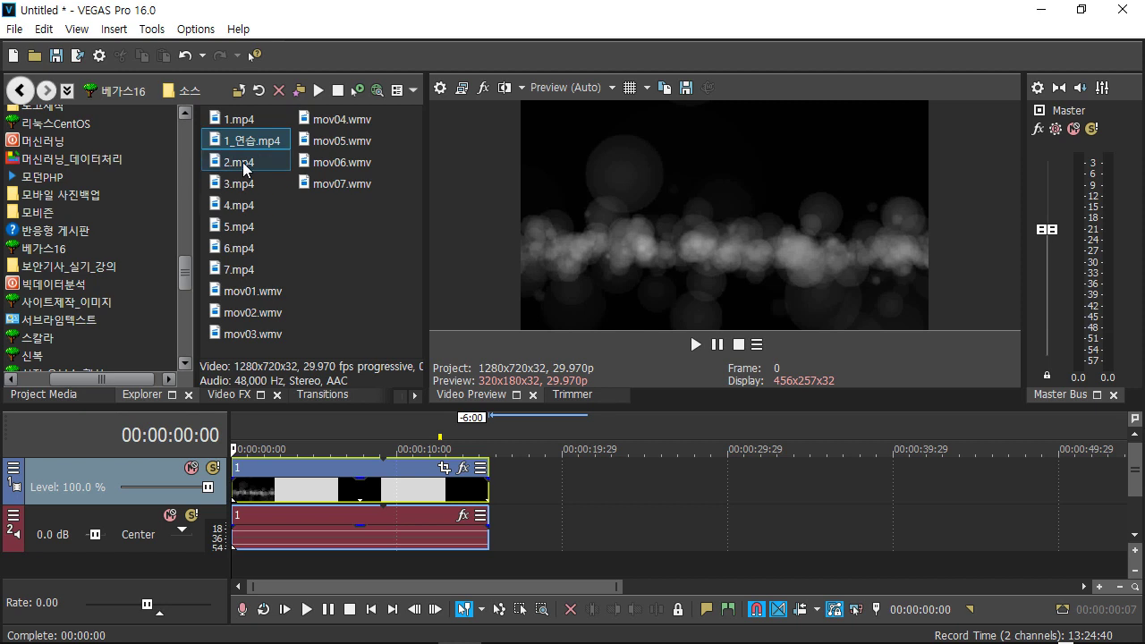
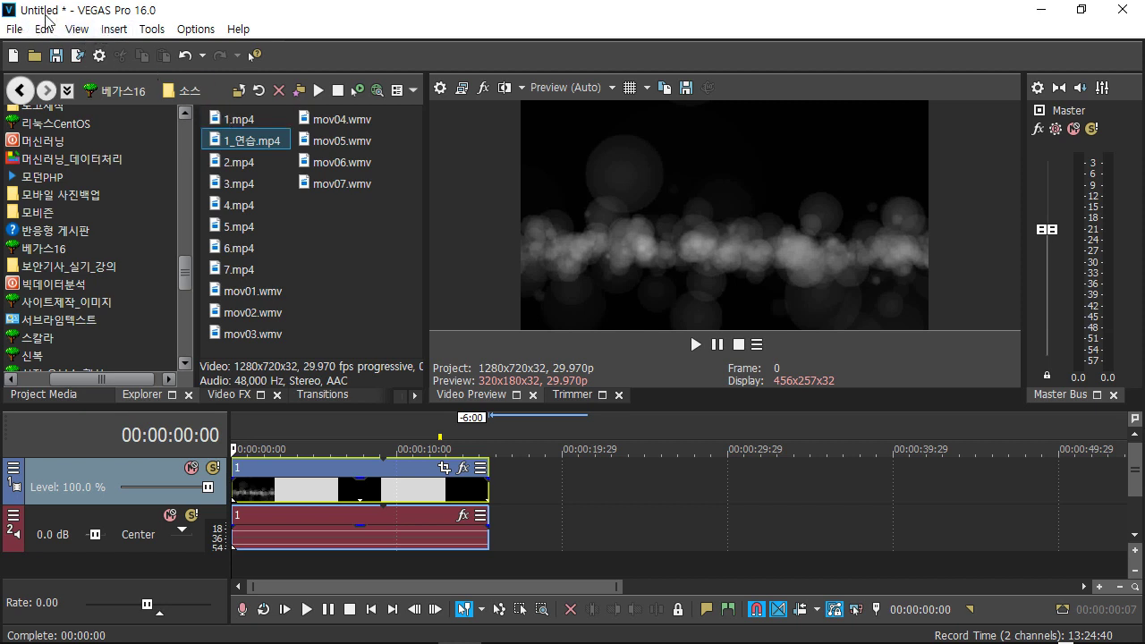
Step: Save the project as ex01 in the 베가스16 prj 파일 folder
click(15, 30)
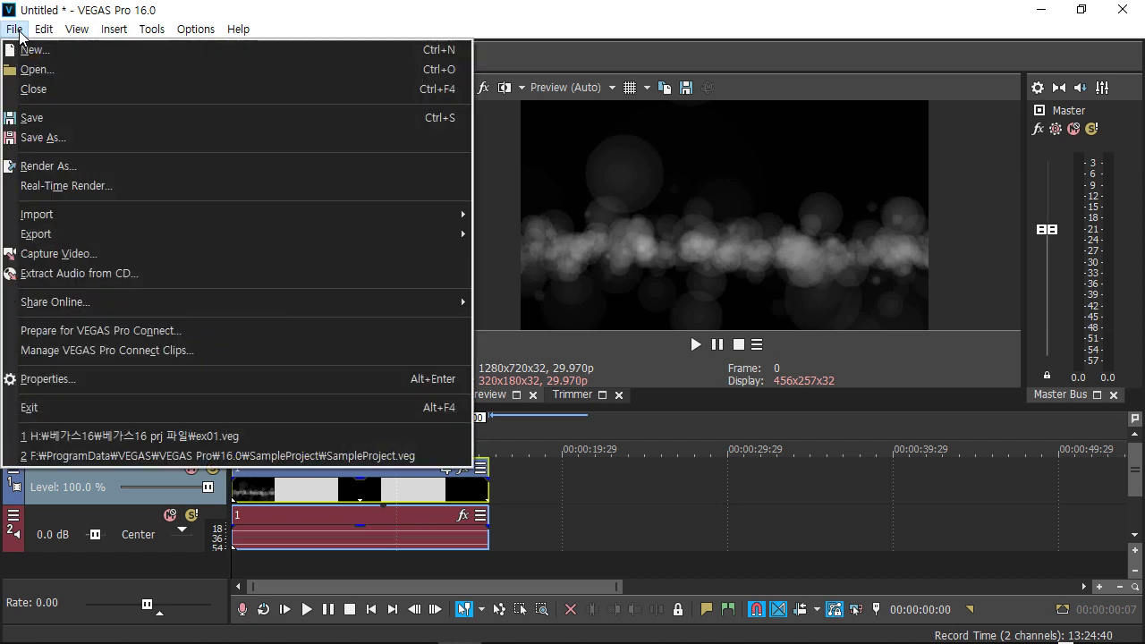
click(33, 119)
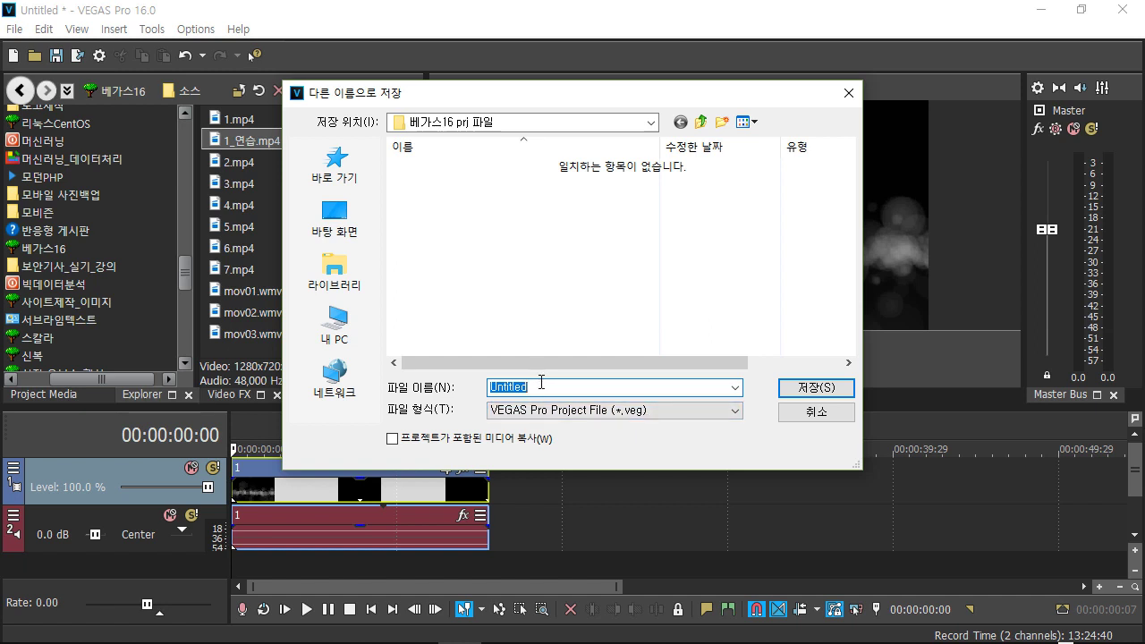
text(ex01)
click(828, 391)
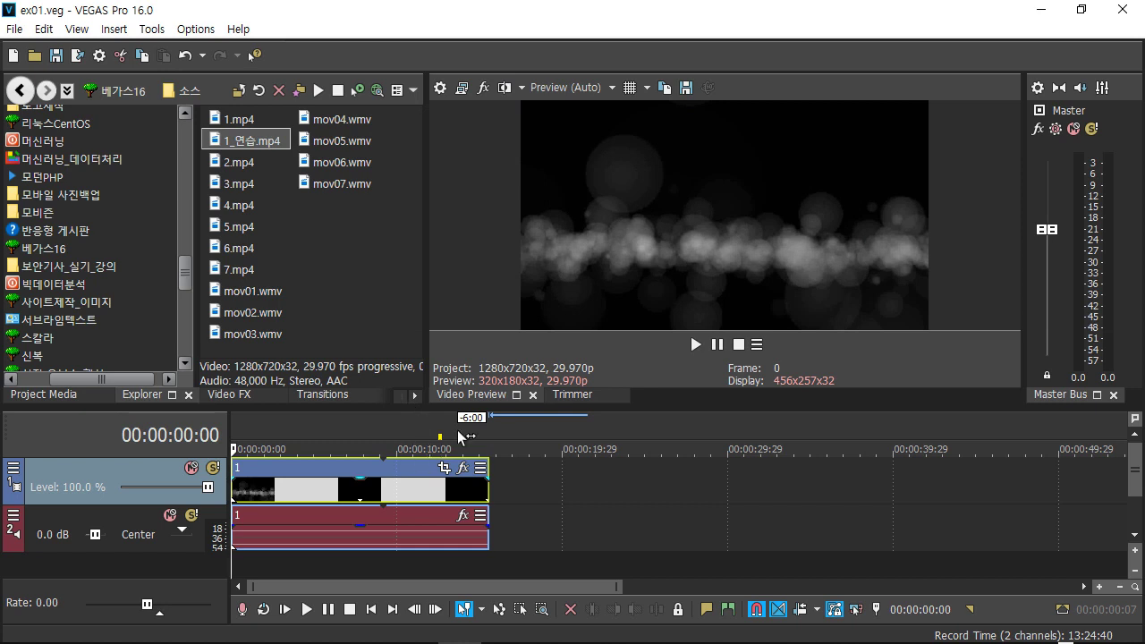
Step: Close the current project and reopen the saved project ex01 from the 베가스16 prj 파일 folder
click(15, 32)
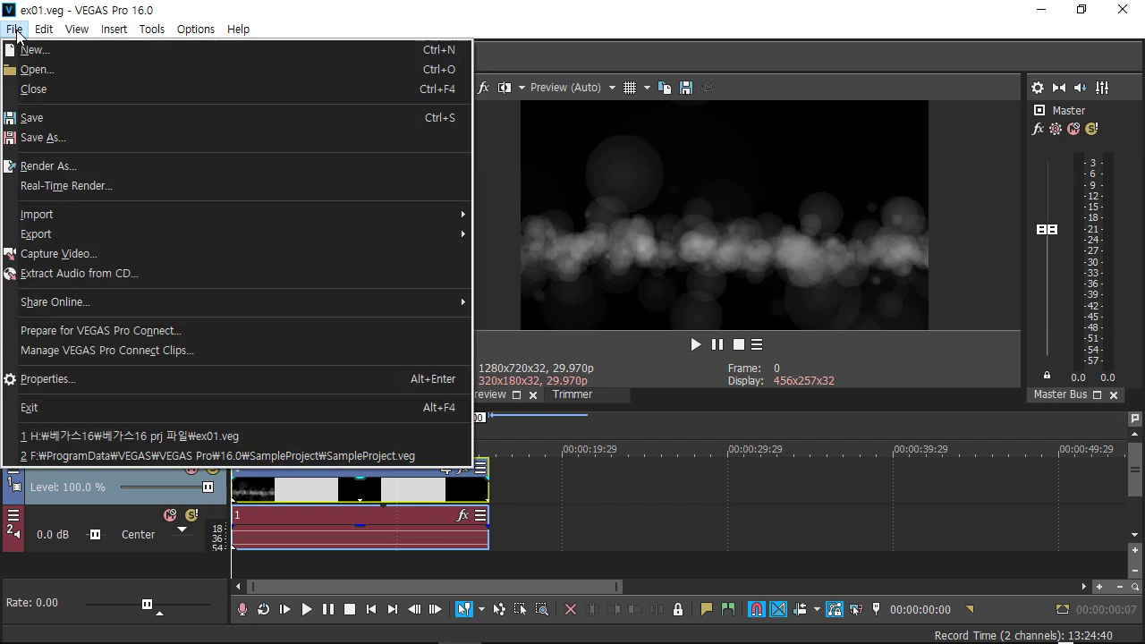
click(33, 89)
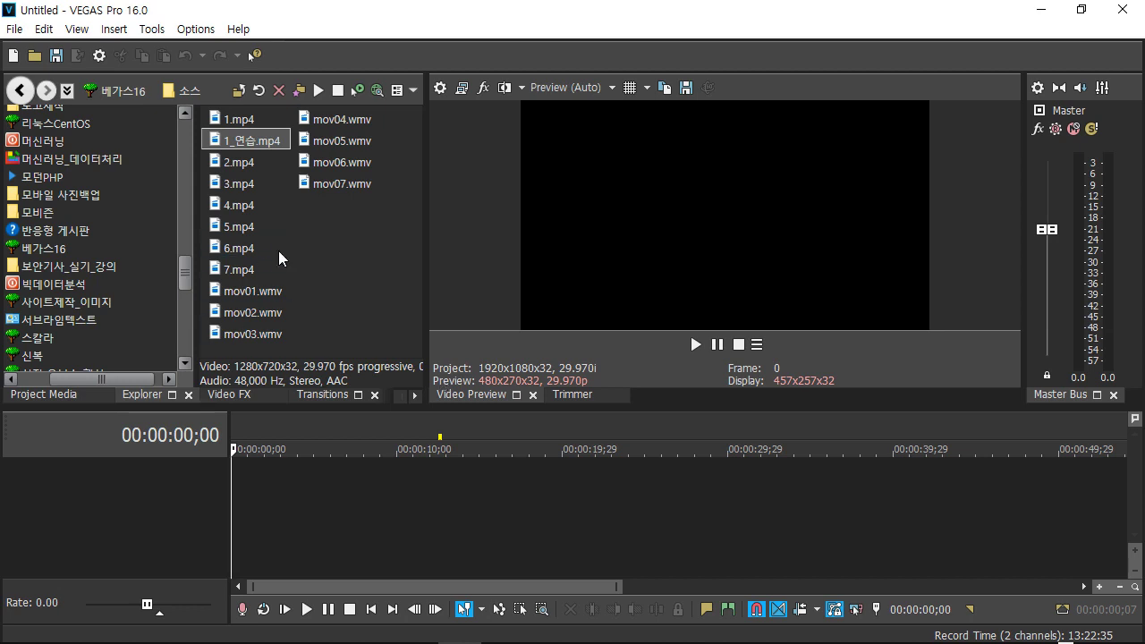
click(14, 29)
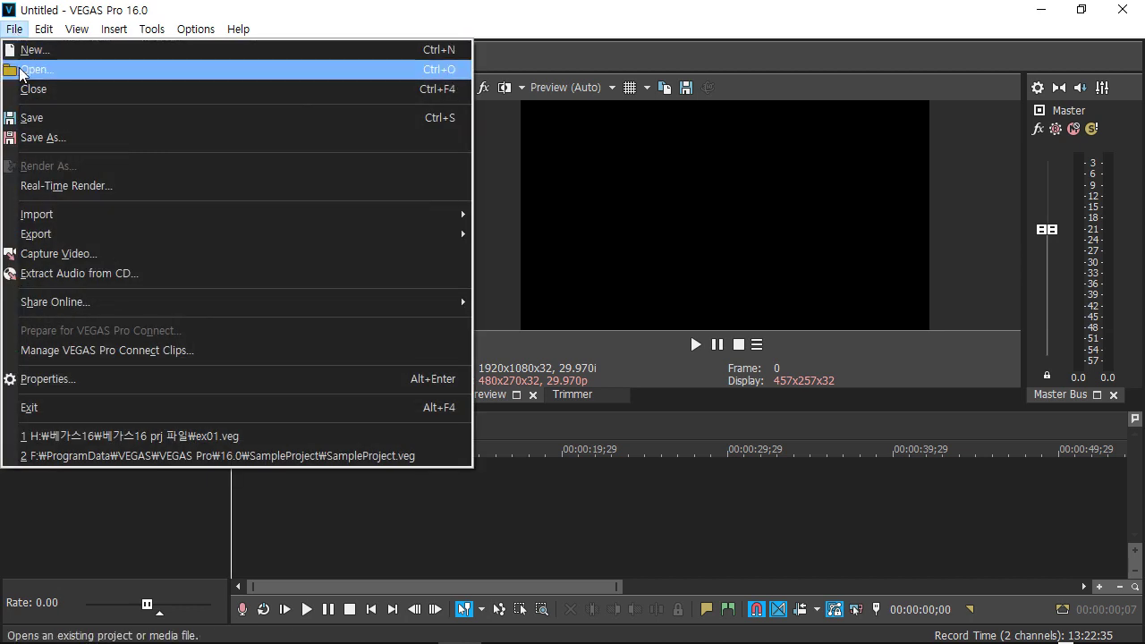
click(357, 22)
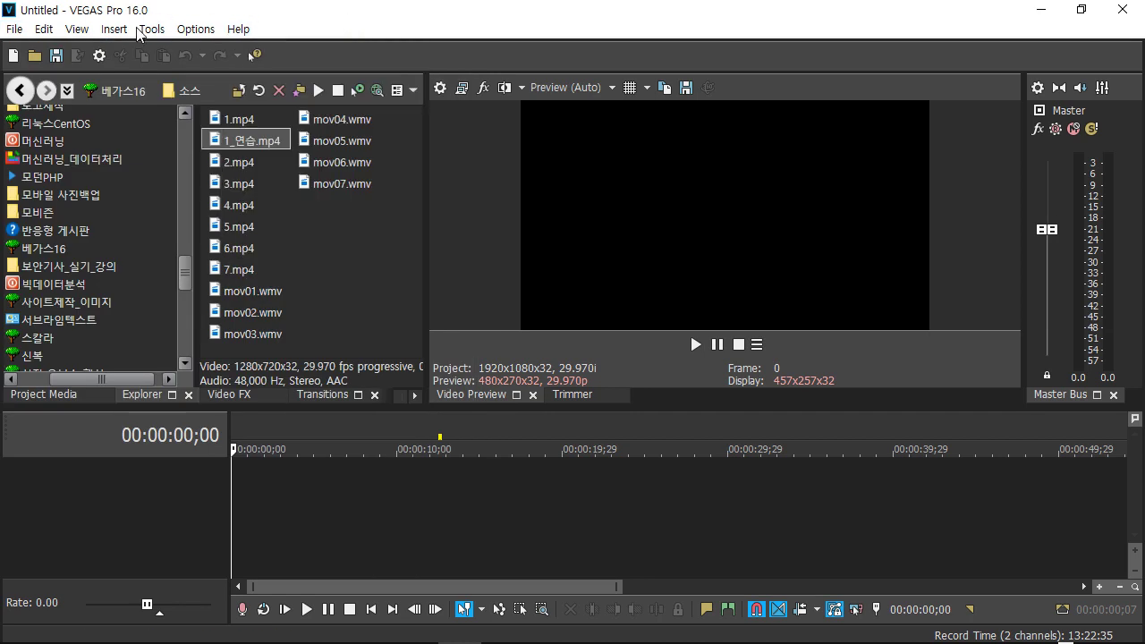
click(38, 58)
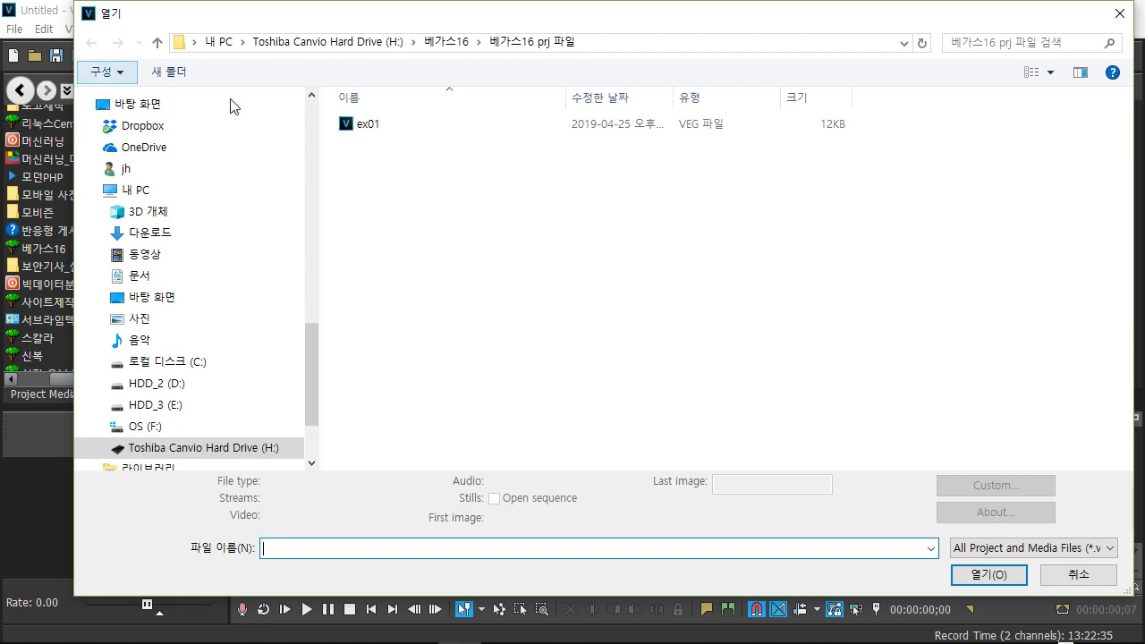
click(358, 127)
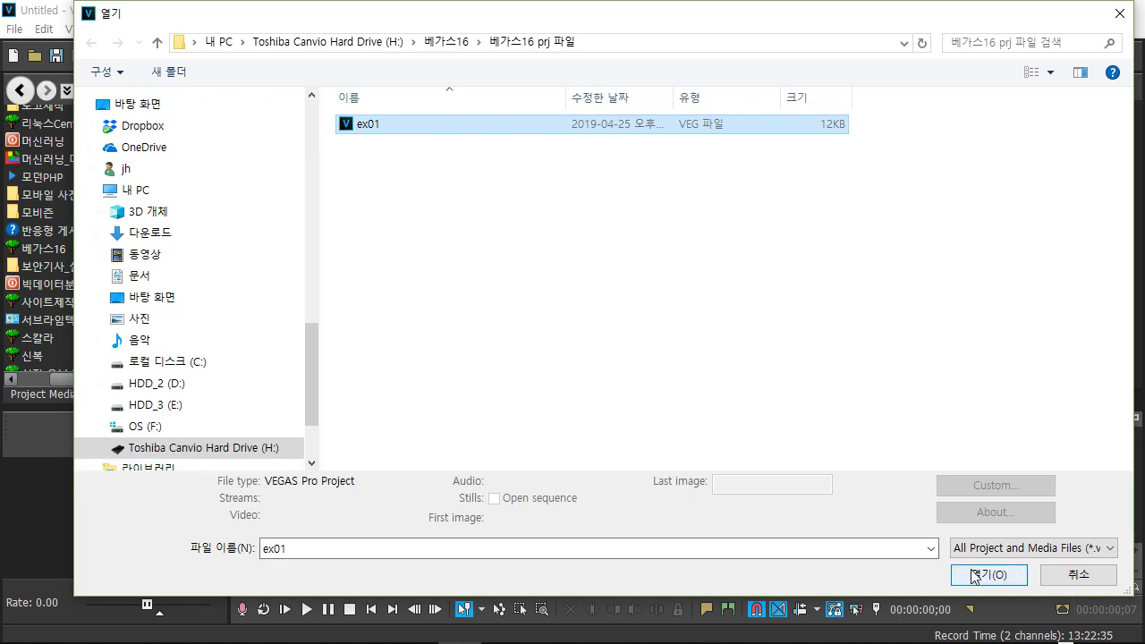
click(1015, 579)
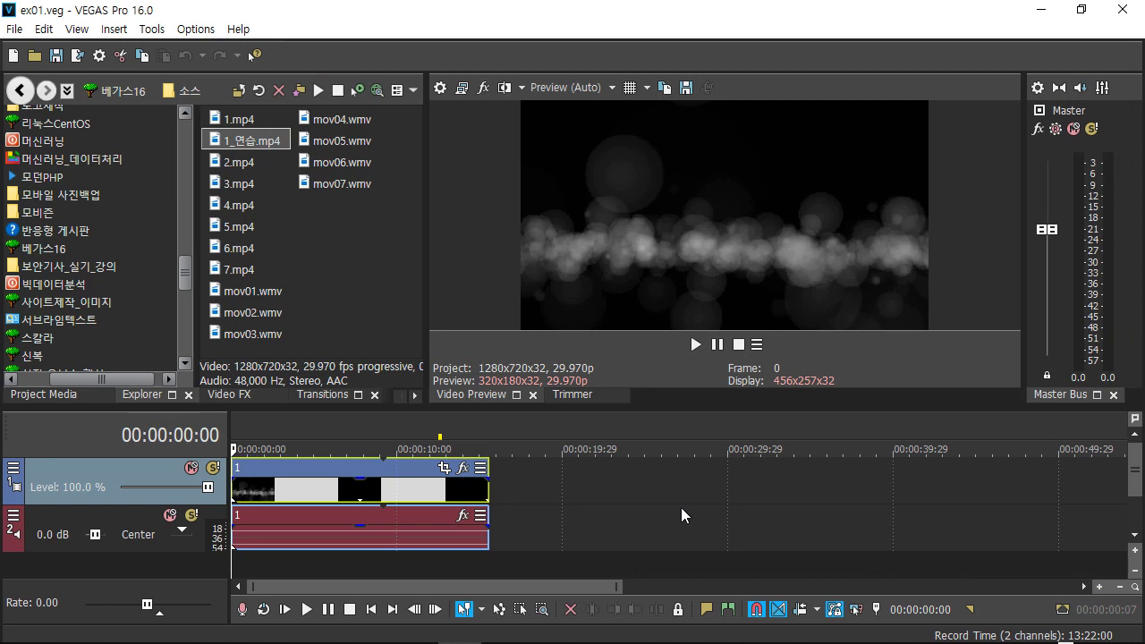